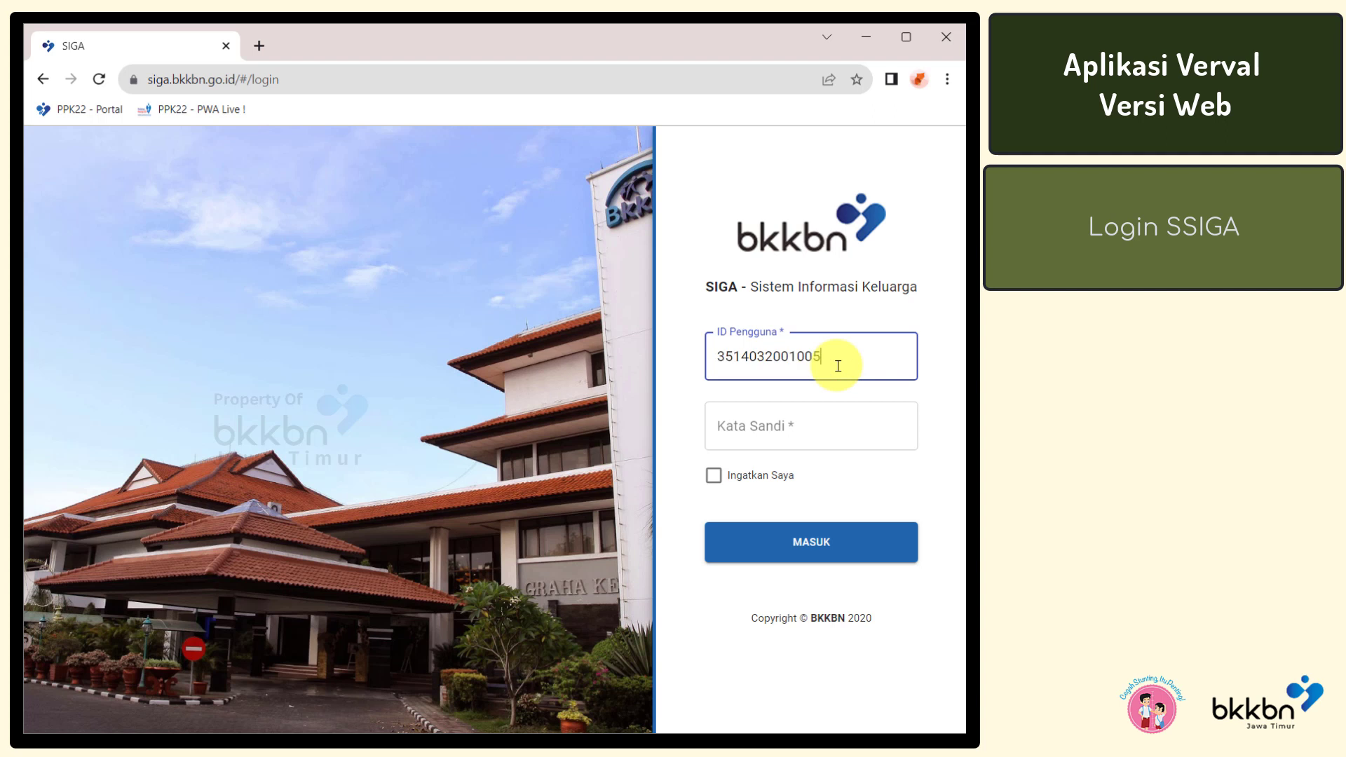
# Sign in to SIGA with the account password and dismiss Chrome's save-password prompt
pyautogui.click(838, 429)
pyautogui.write('•••••')
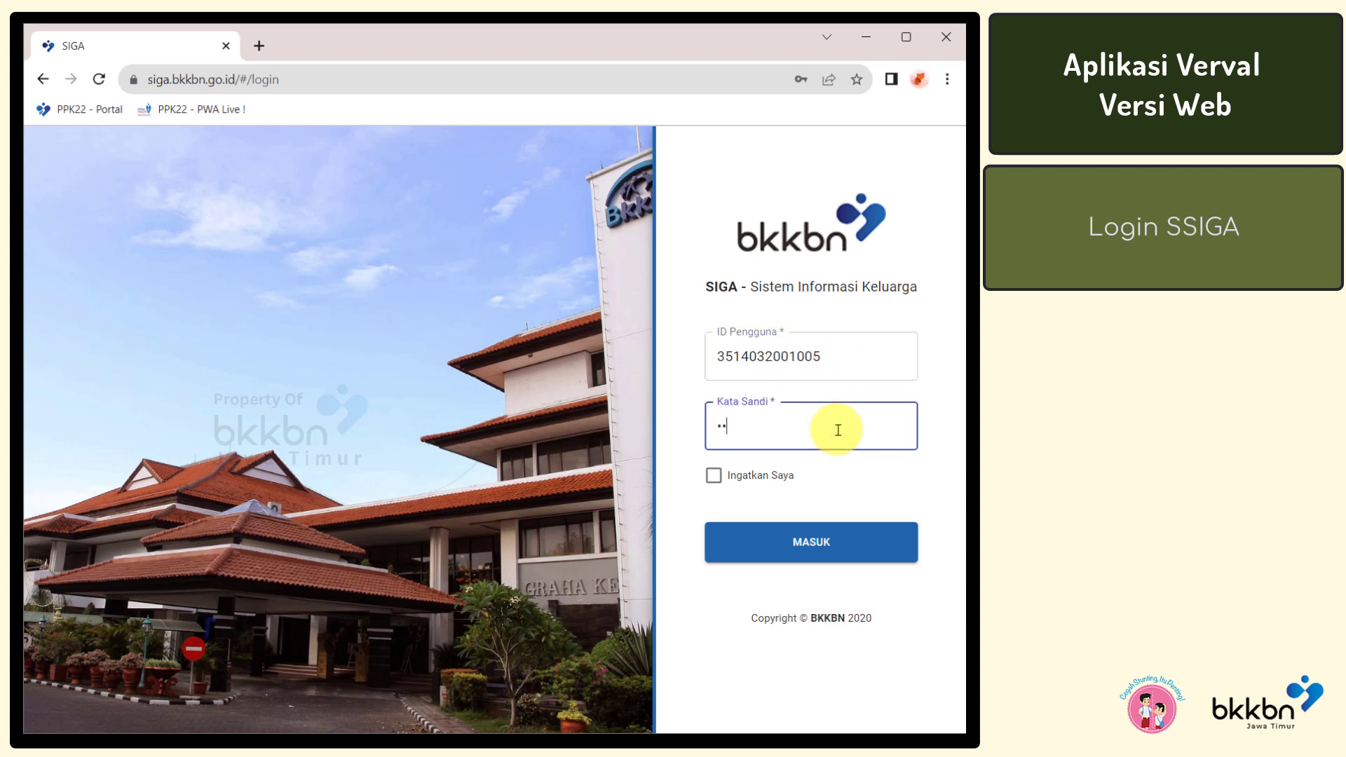
pyautogui.write('•')
pyautogui.click(839, 559)
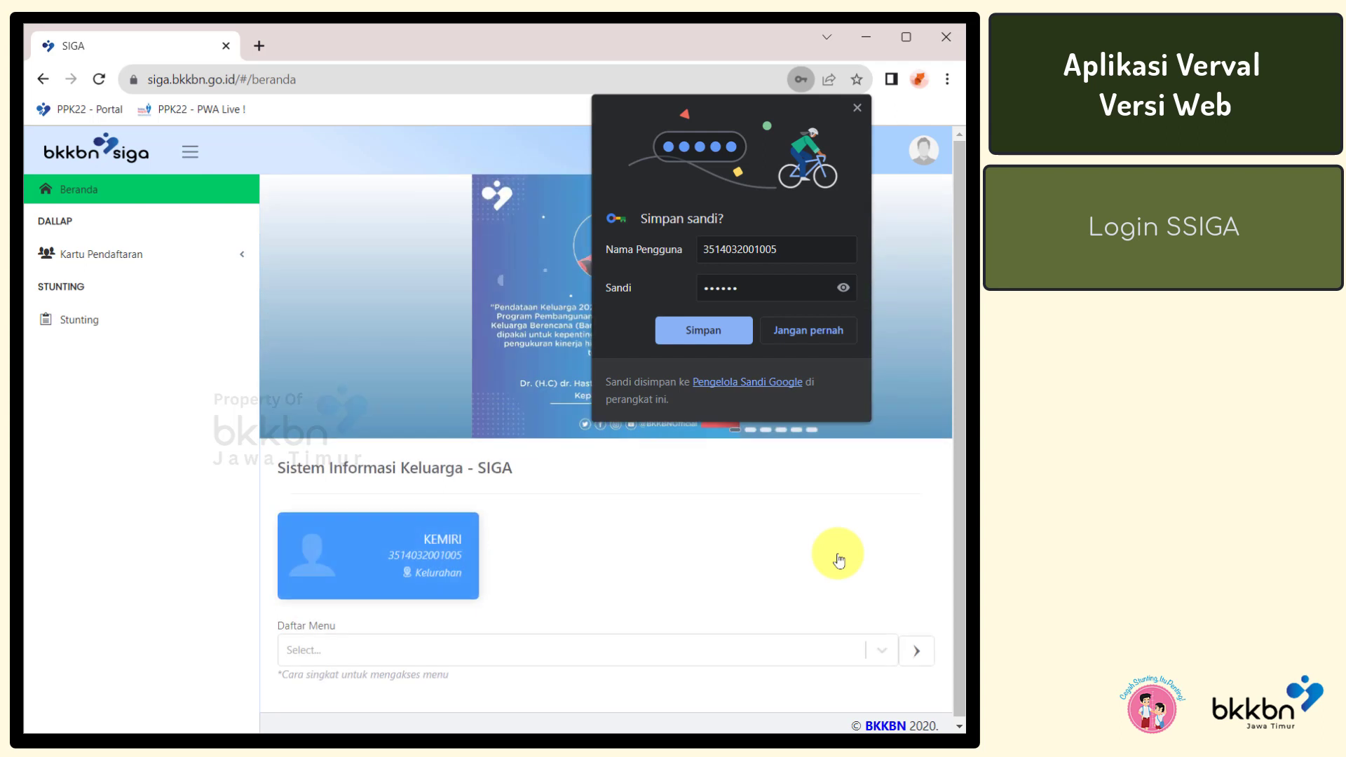
pyautogui.click(839, 559)
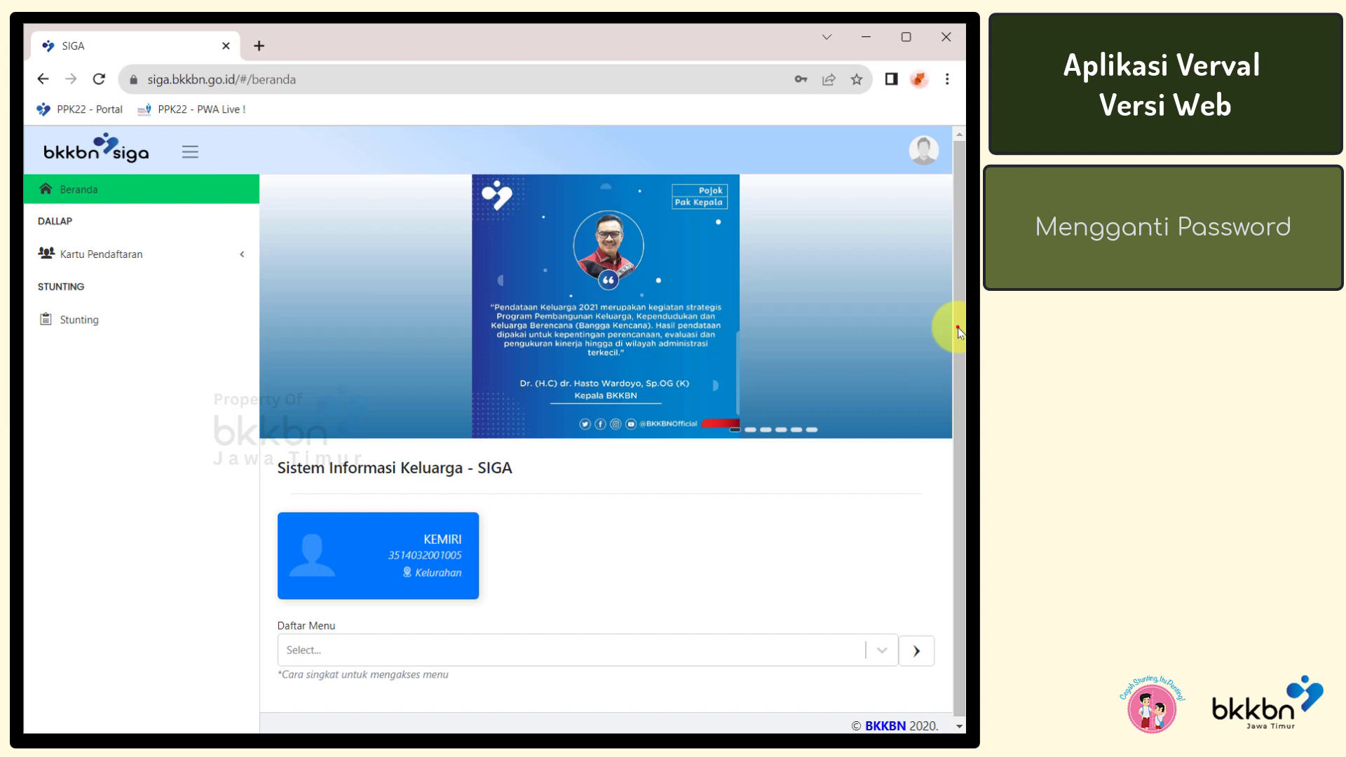
pyautogui.click(924, 159)
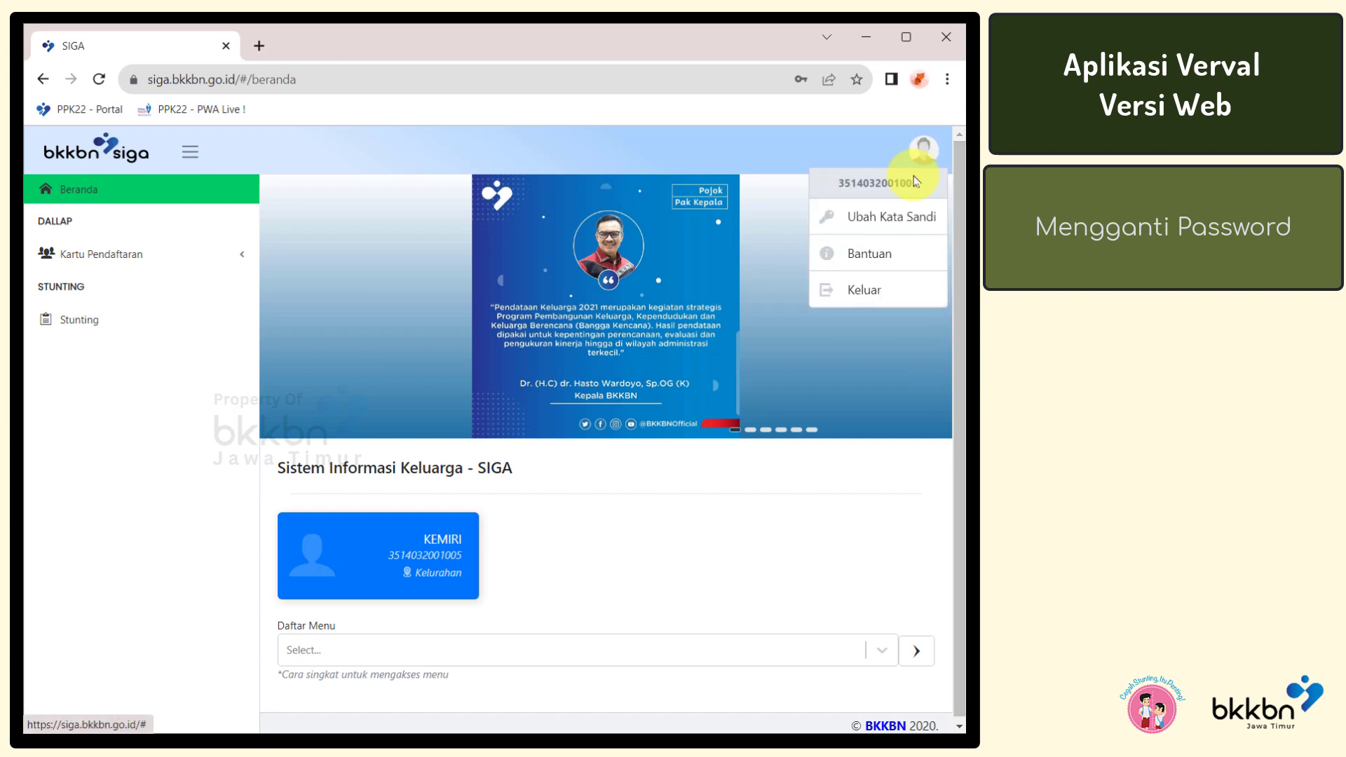
# Set a new account password via Ubah Kata Sandi, confirm it, save and acknowledge success
pyautogui.click(898, 220)
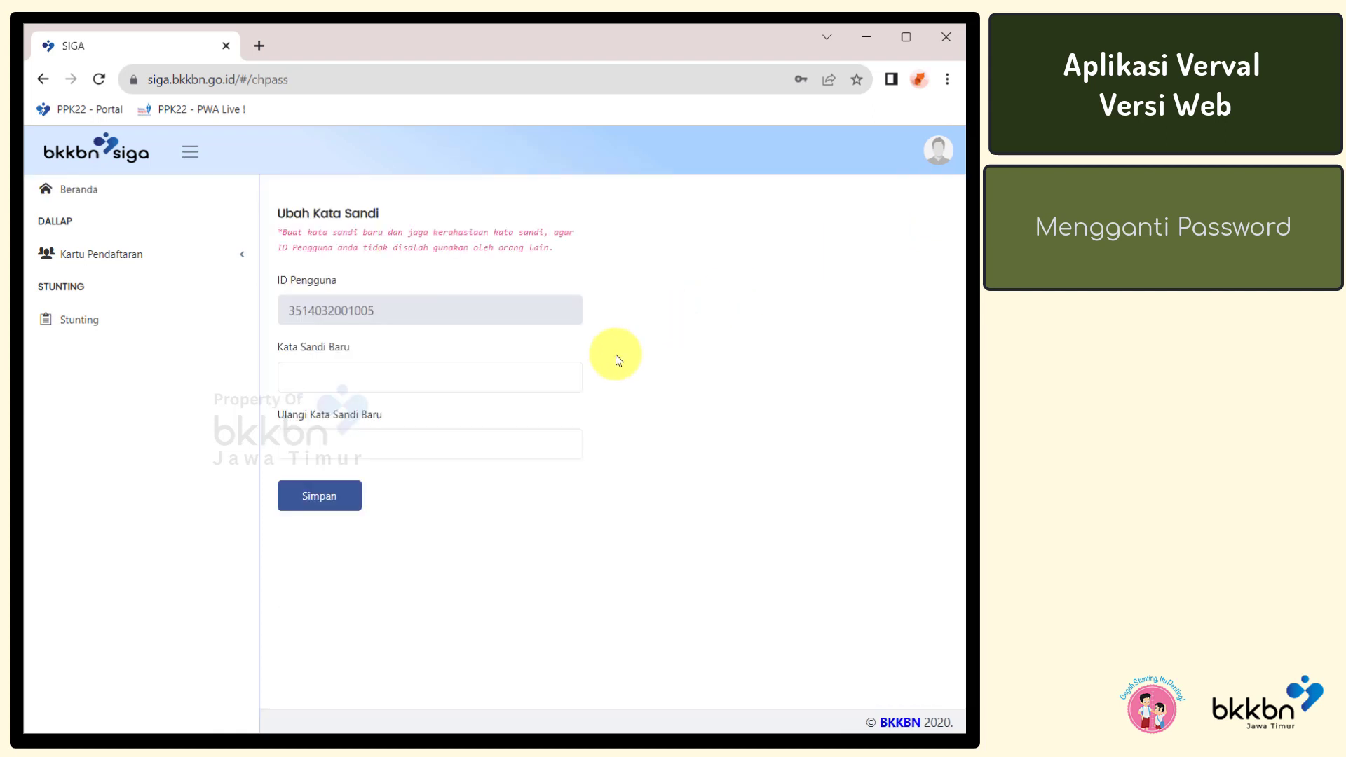
pyautogui.click(569, 378)
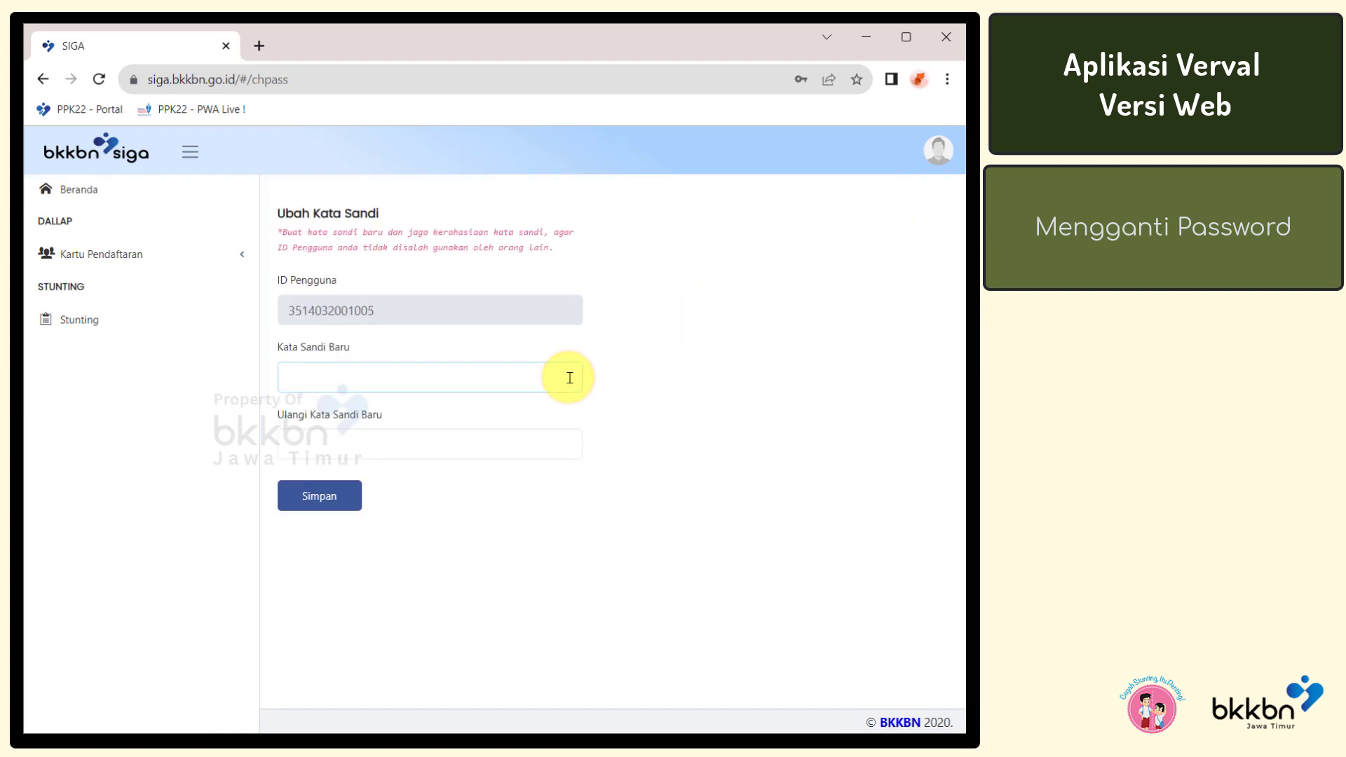
pyautogui.write('•••••••••')
pyautogui.click(537, 443)
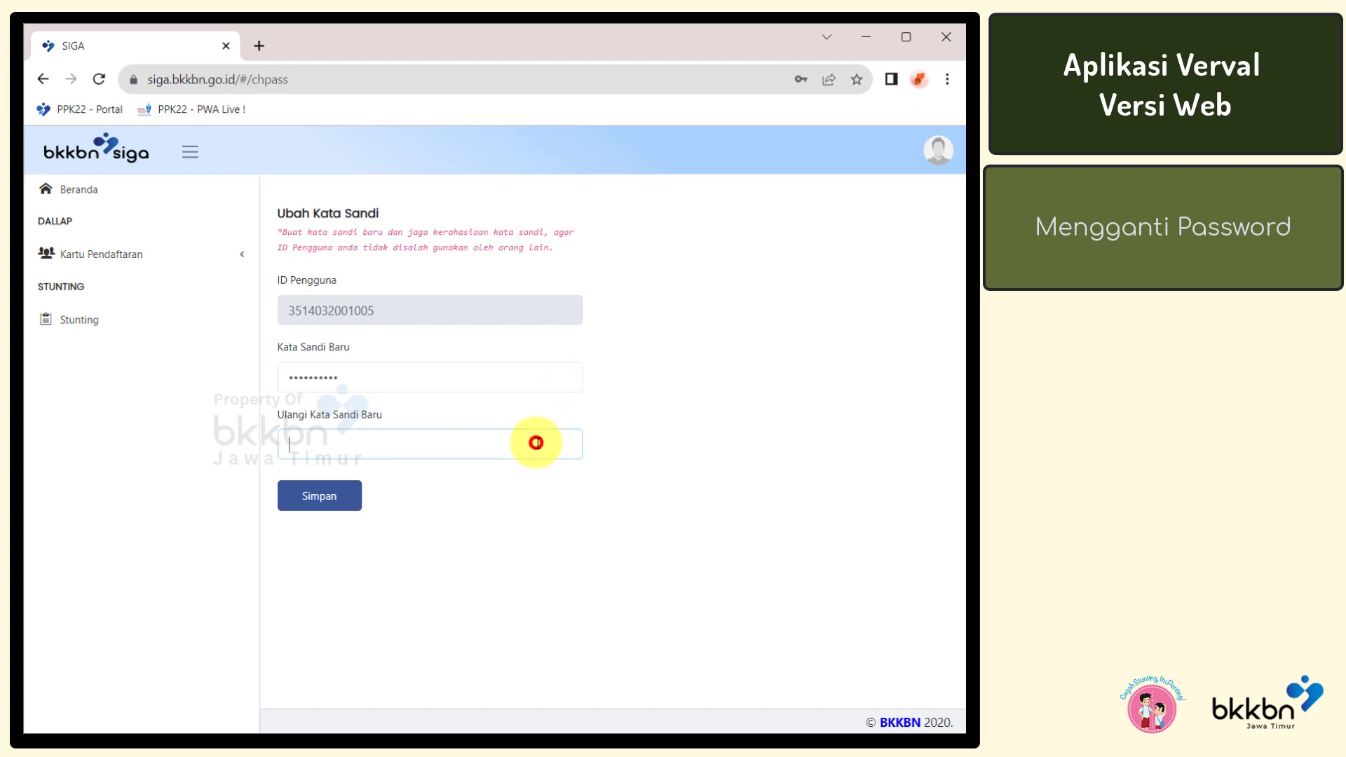
pyautogui.write('•••••••••')
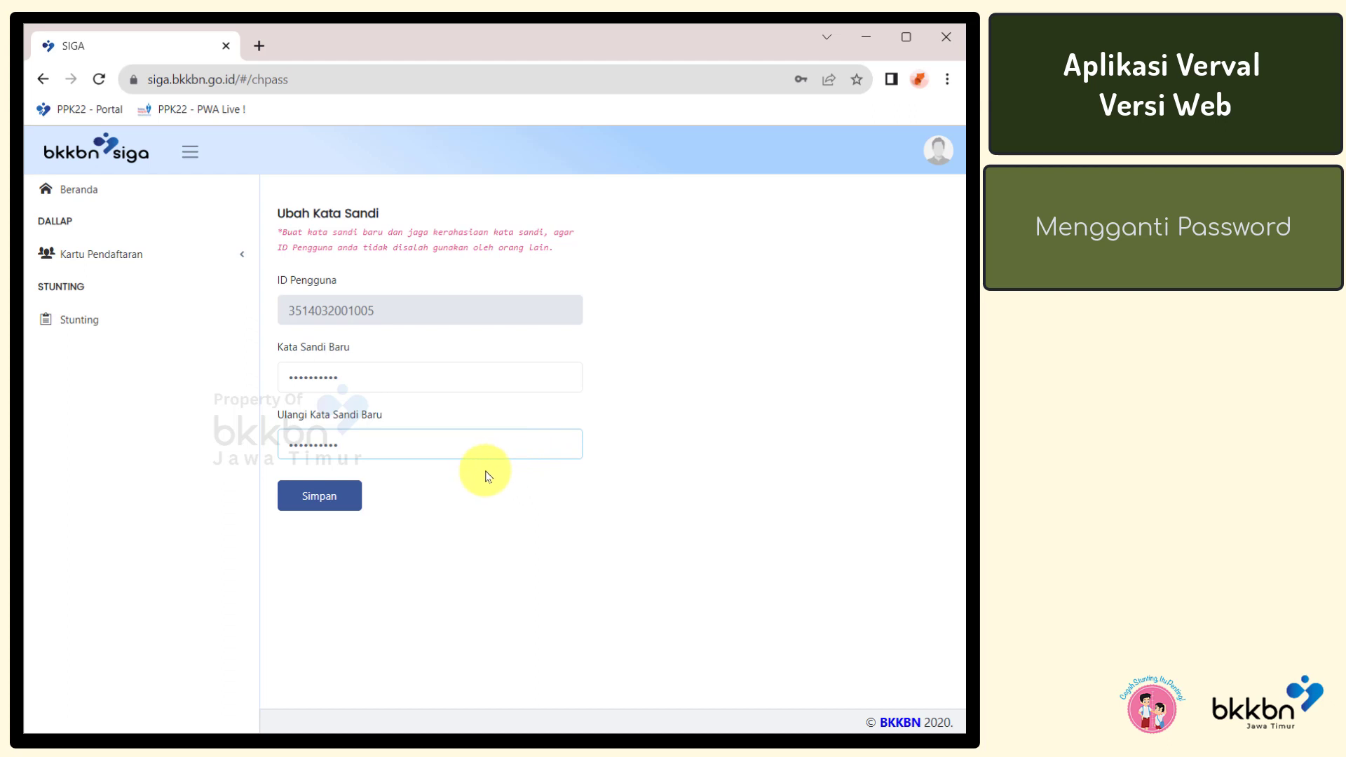
pyautogui.click(352, 496)
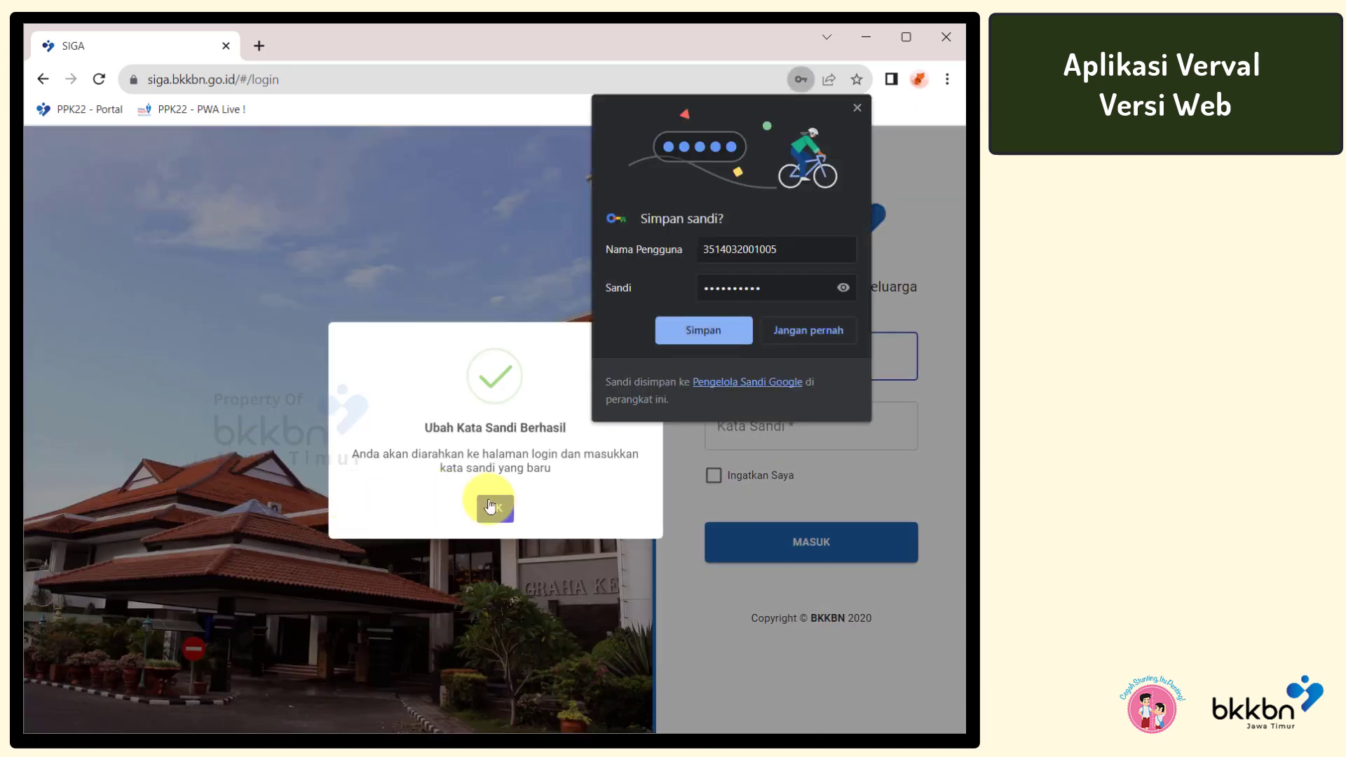
pyautogui.click(498, 508)
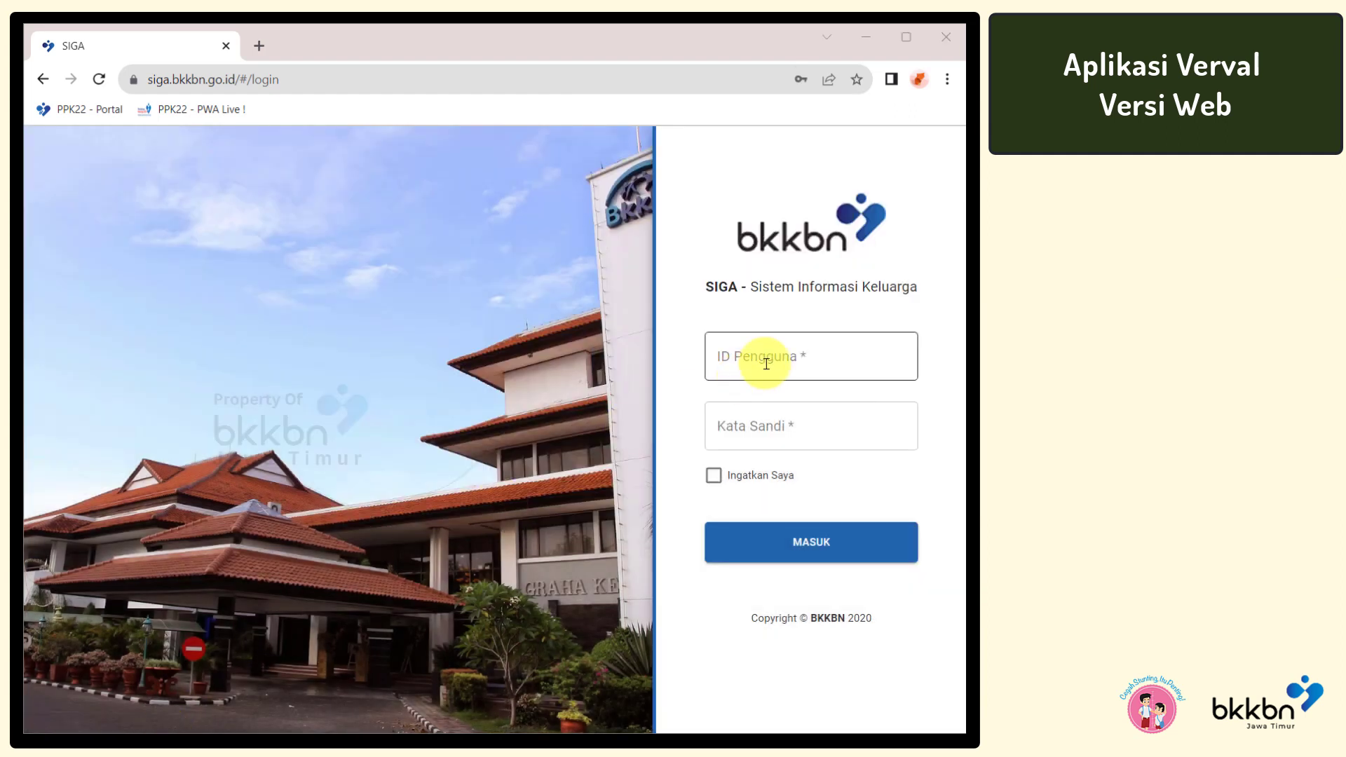
# Log in with the saved user ID and the new password, dismissing Chrome's save-password prompt
pyautogui.click(767, 363)
pyautogui.press('Down')
pyautogui.press('Return')
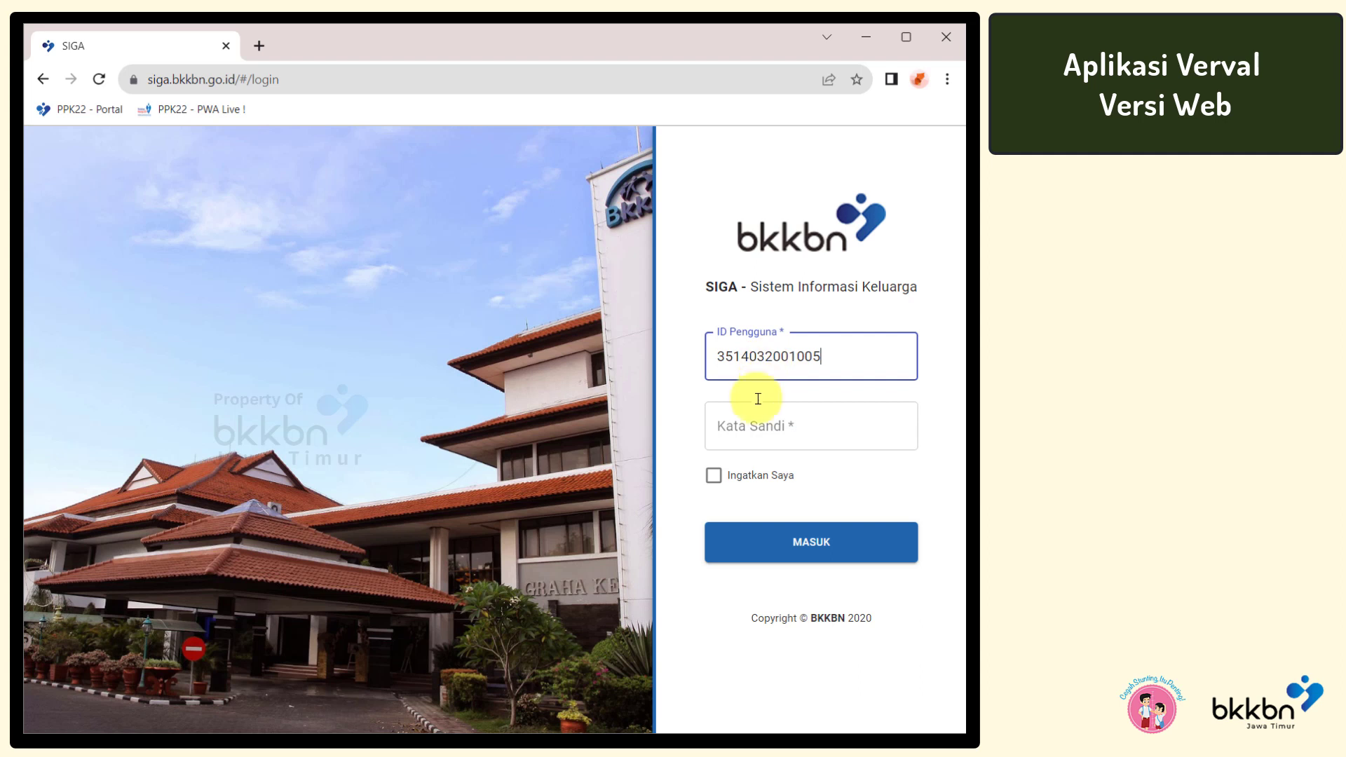
pyautogui.click(754, 425)
pyautogui.write('••••••••••')
pyautogui.click(810, 539)
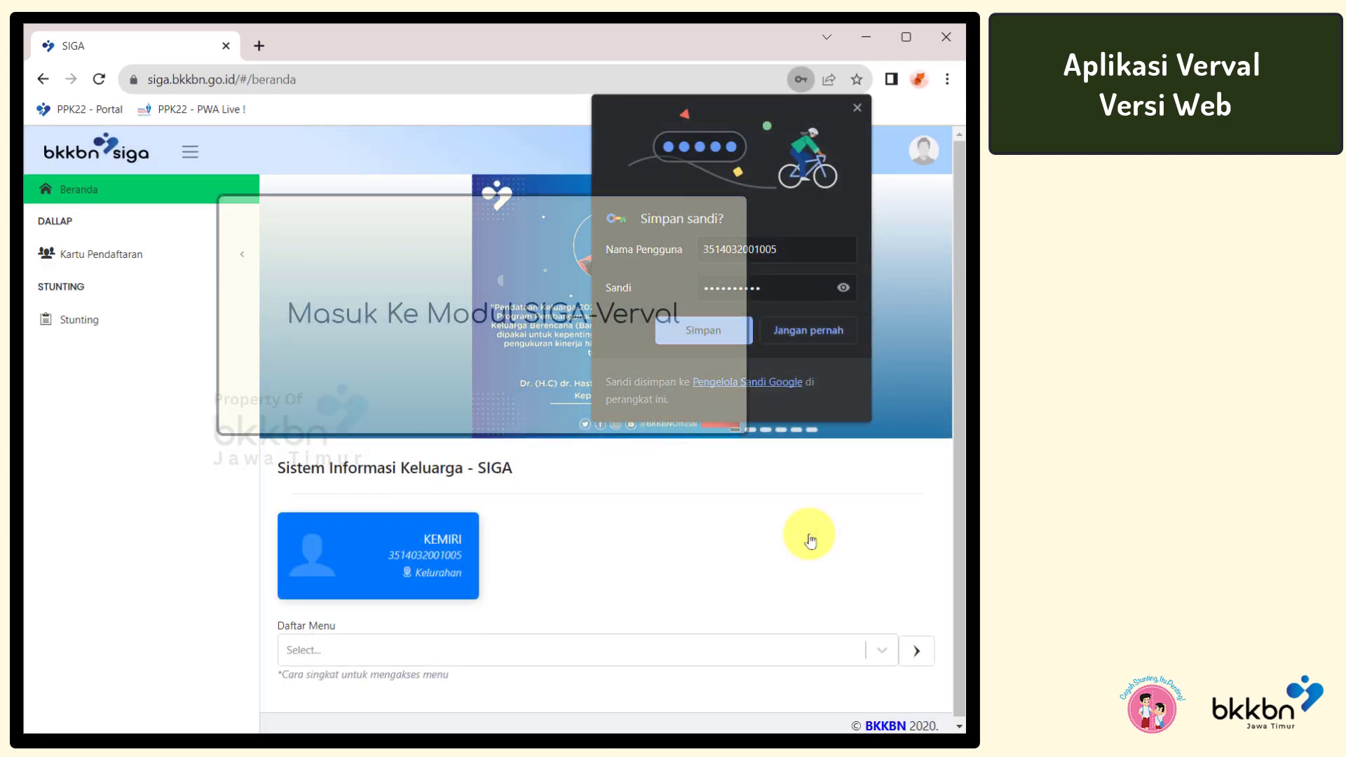
pyautogui.click(810, 540)
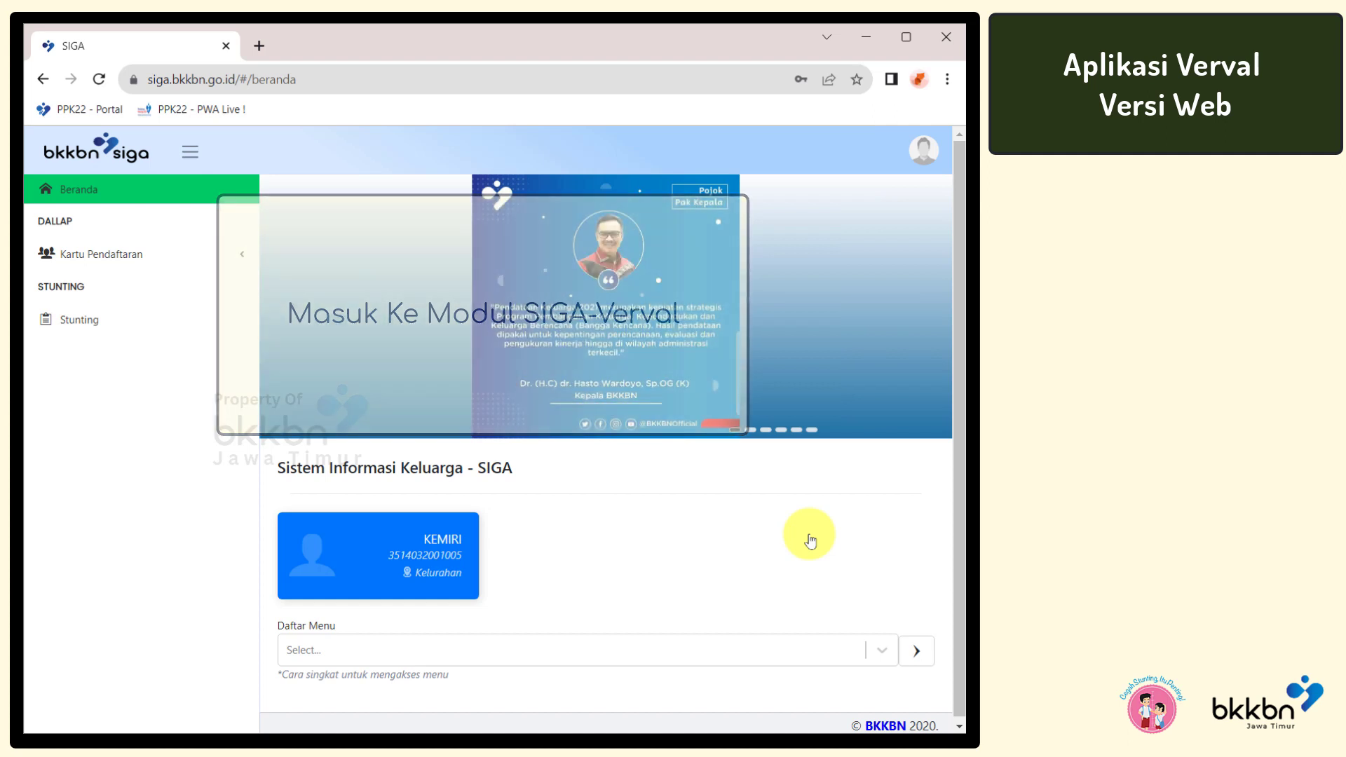
pyautogui.click(98, 326)
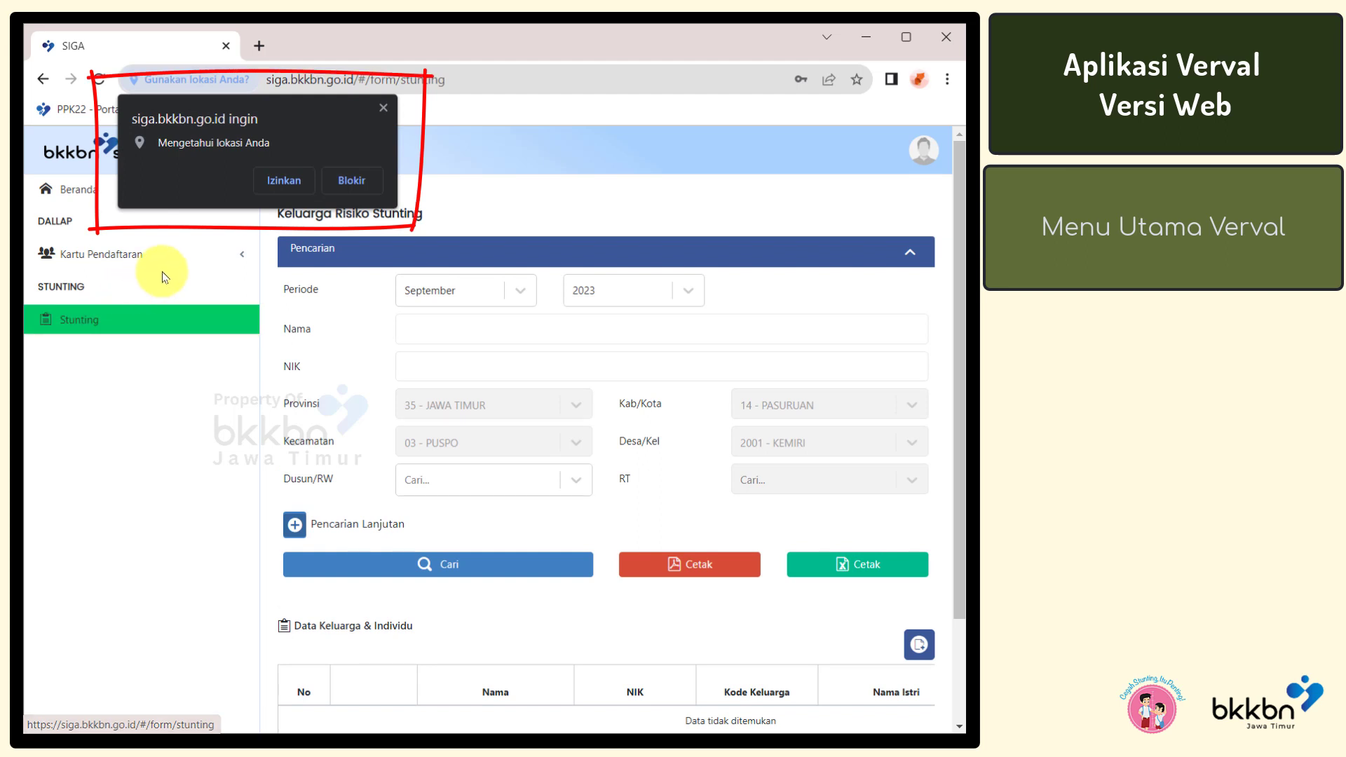
# Allow location access and search at-risk stunting families for September 2023
pyautogui.click(283, 181)
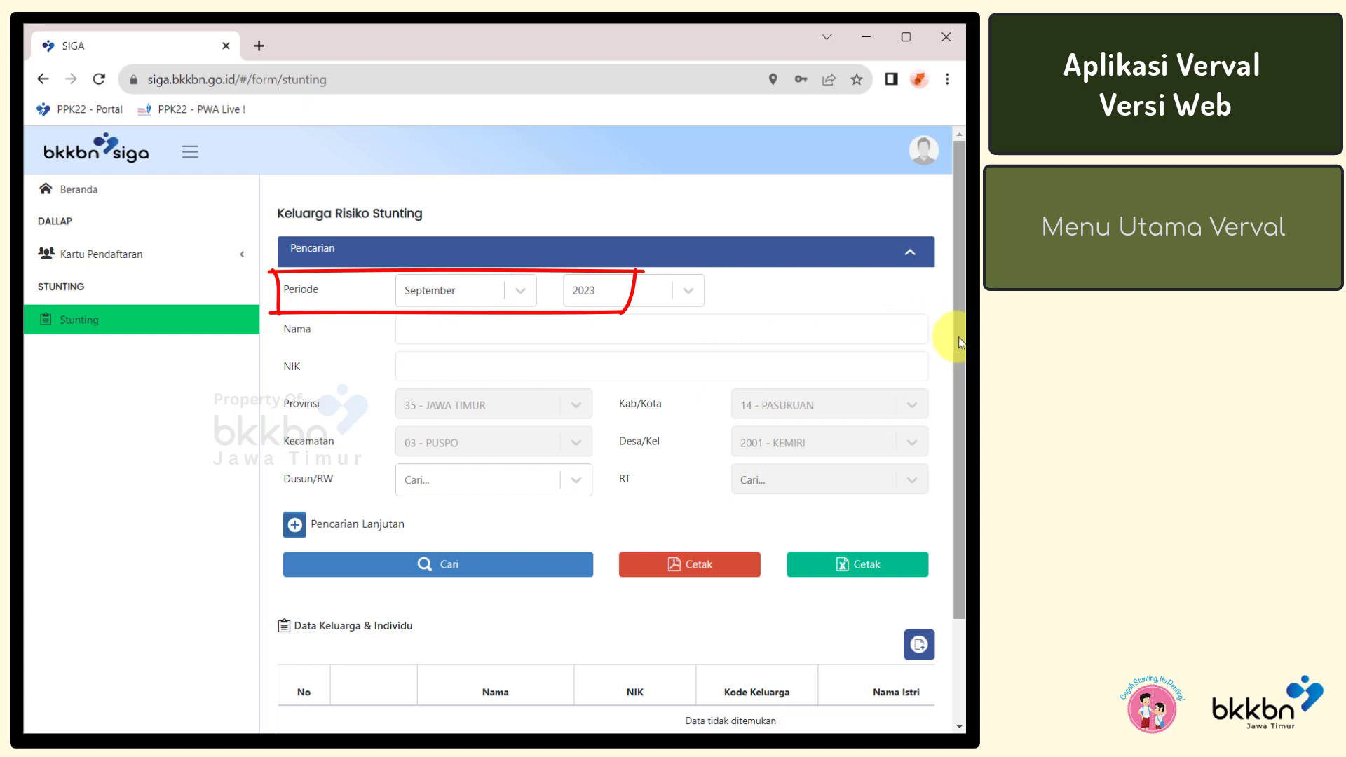
pyautogui.moveTo(960, 344); pyautogui.dragTo(961, 392)
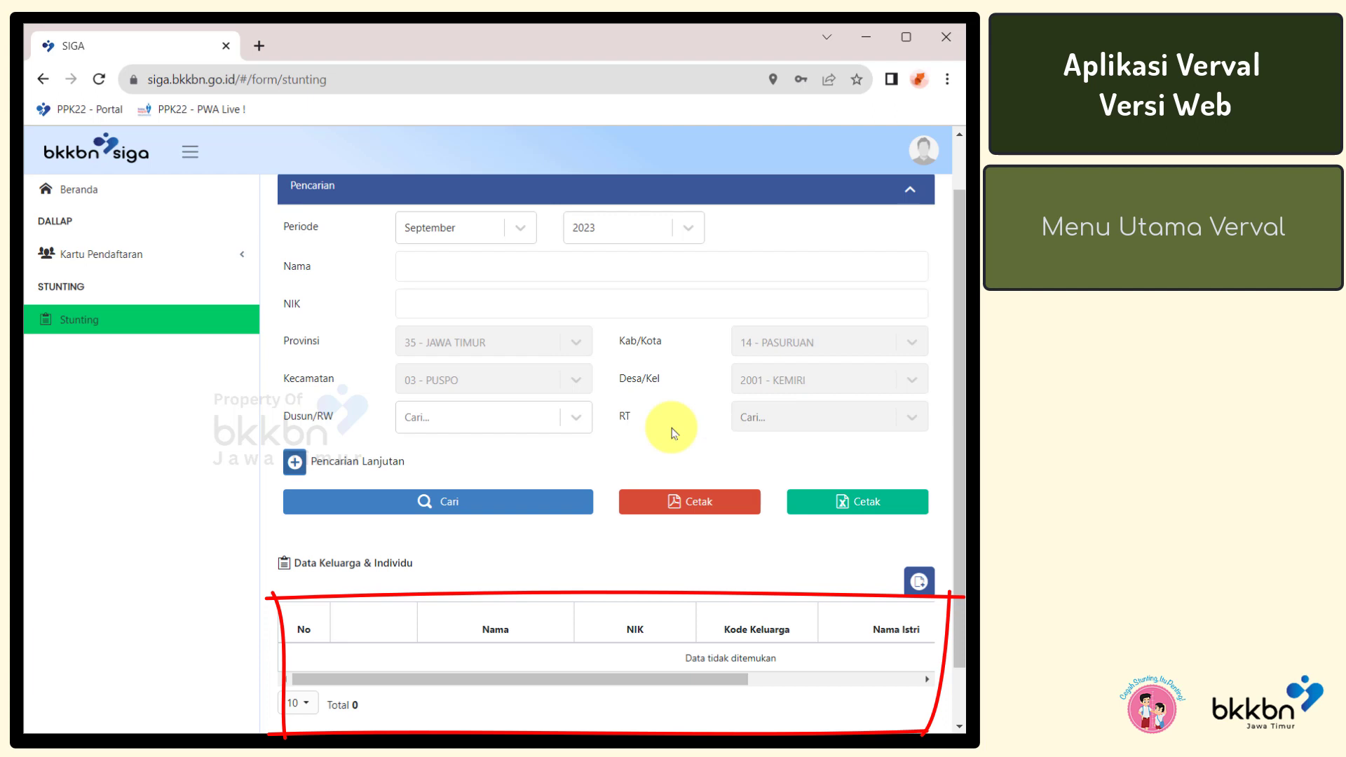
pyautogui.click(529, 497)
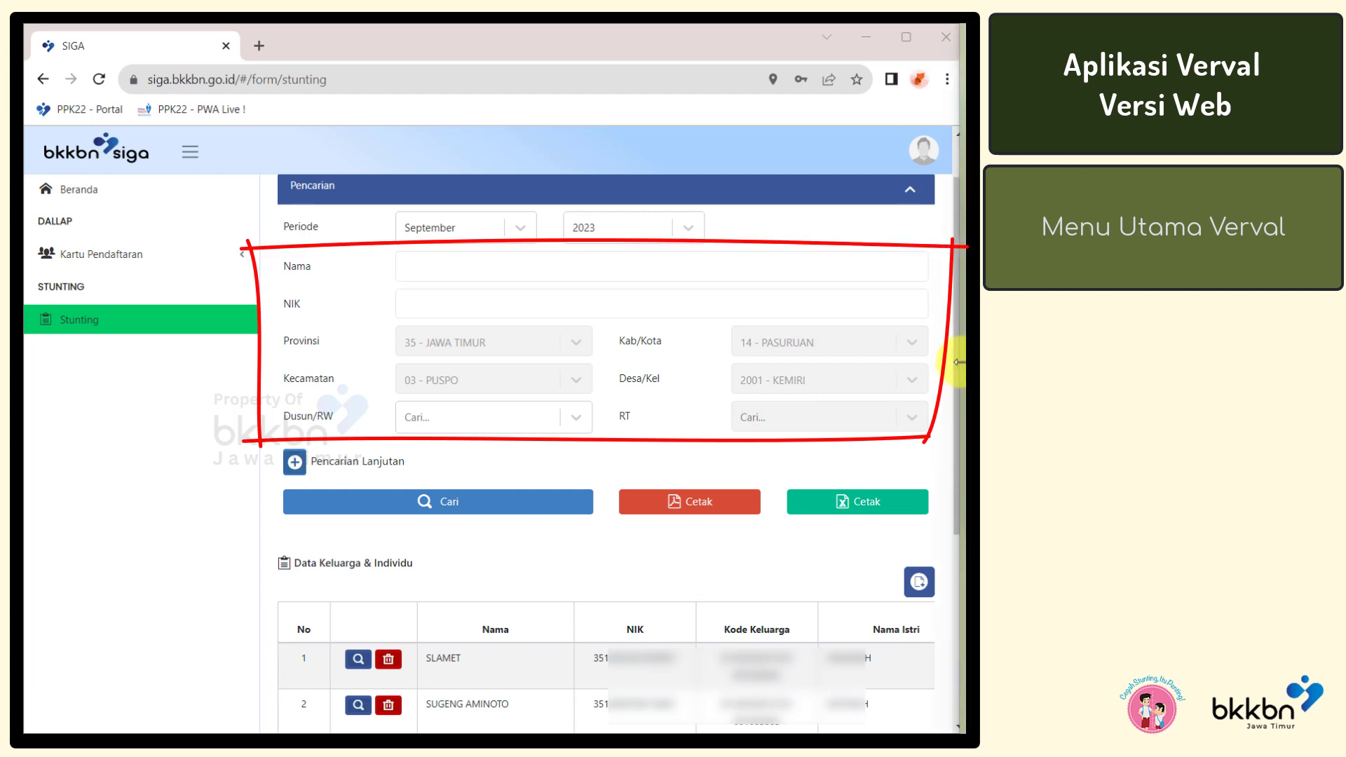
# List KEMIRI's at-risk families and open the Tambah Data Keluarga form
pyautogui.click(845, 112)
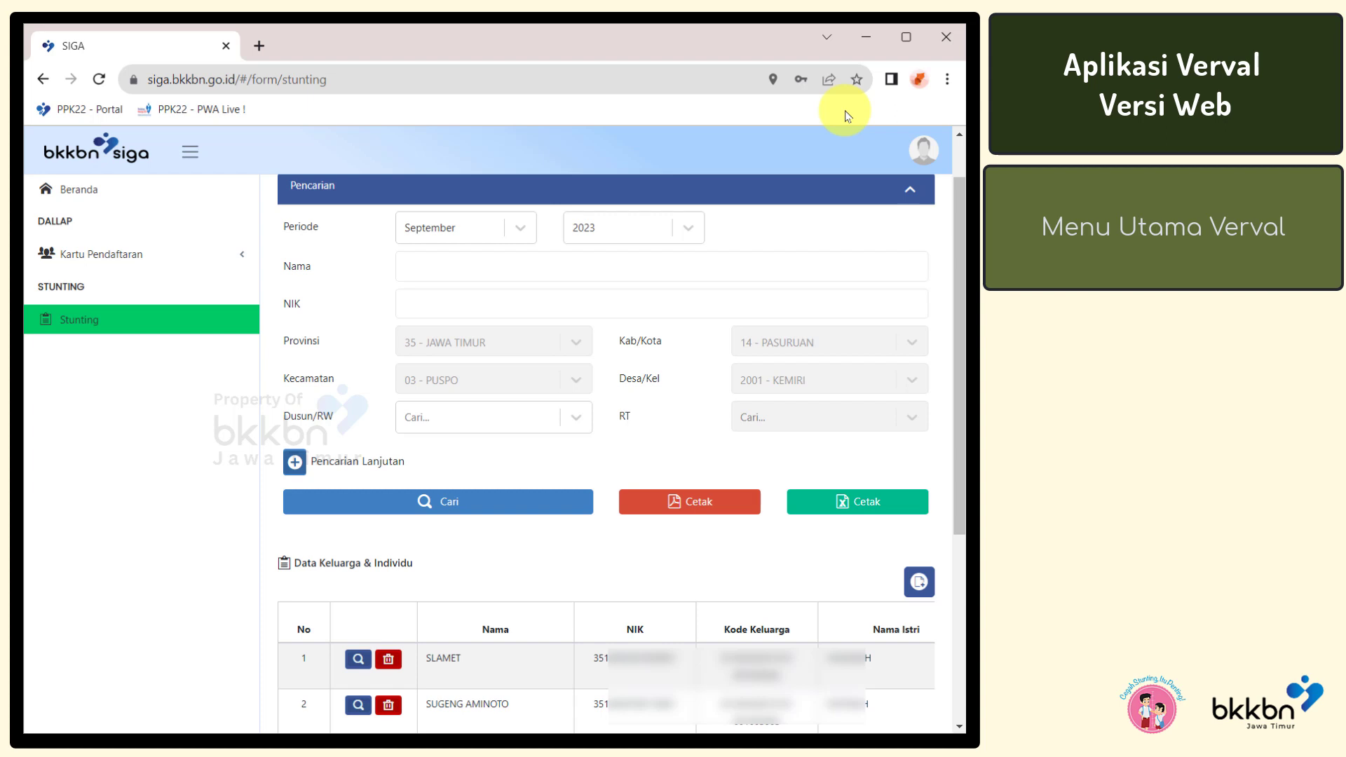
pyautogui.click(917, 583)
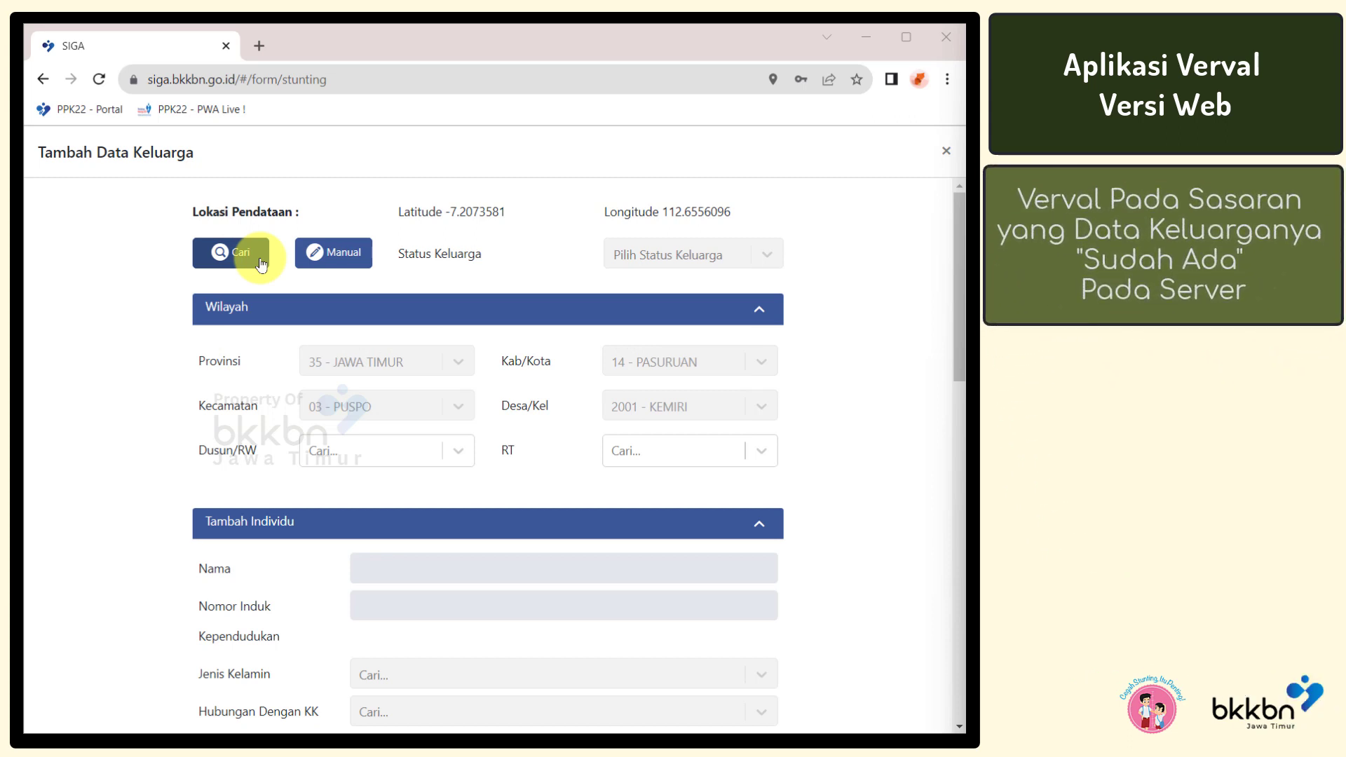
# Open the Filter Pencarian Data KK dialog from the Lokasi Pendataan section
pyautogui.click(261, 263)
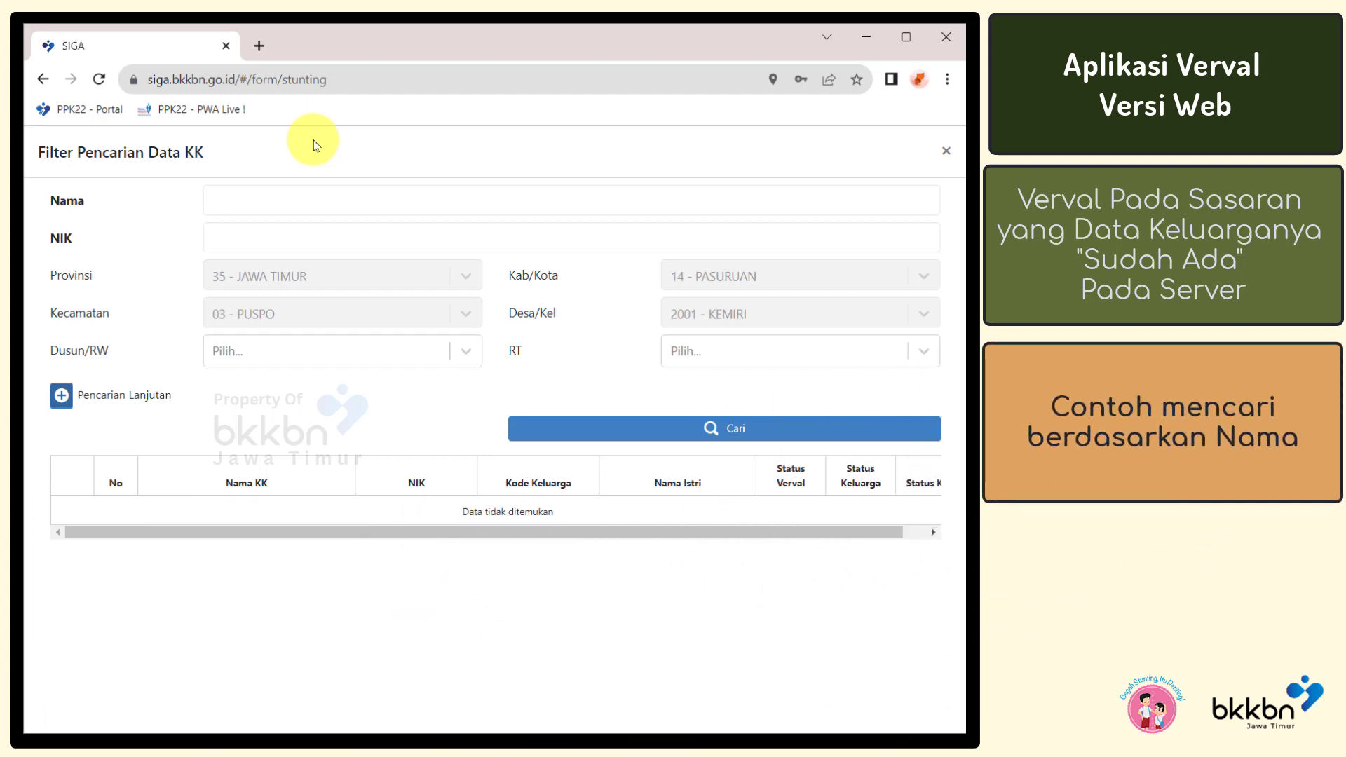
# Search the family-card records by a person's name in the Nama field
pyautogui.click(312, 193)
pyautogui.write('yuliana')
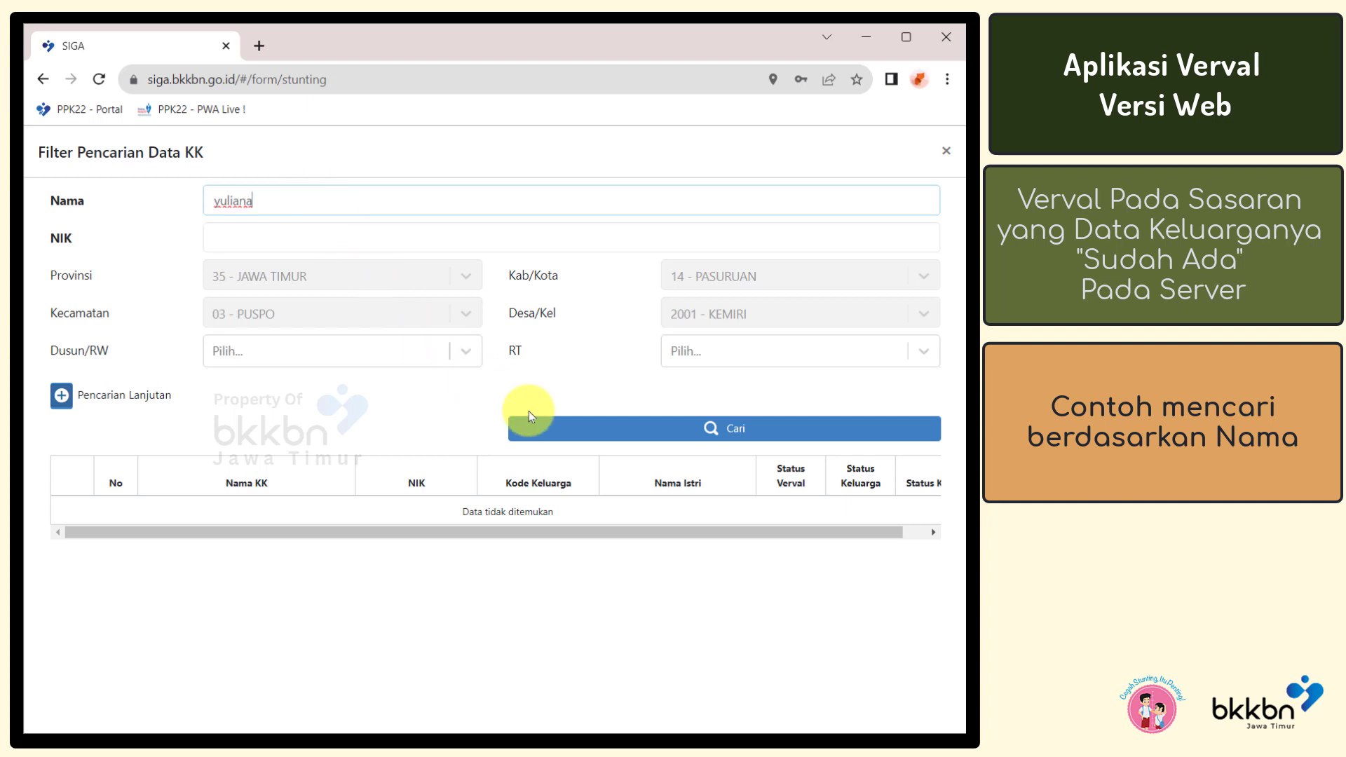
pyautogui.click(546, 429)
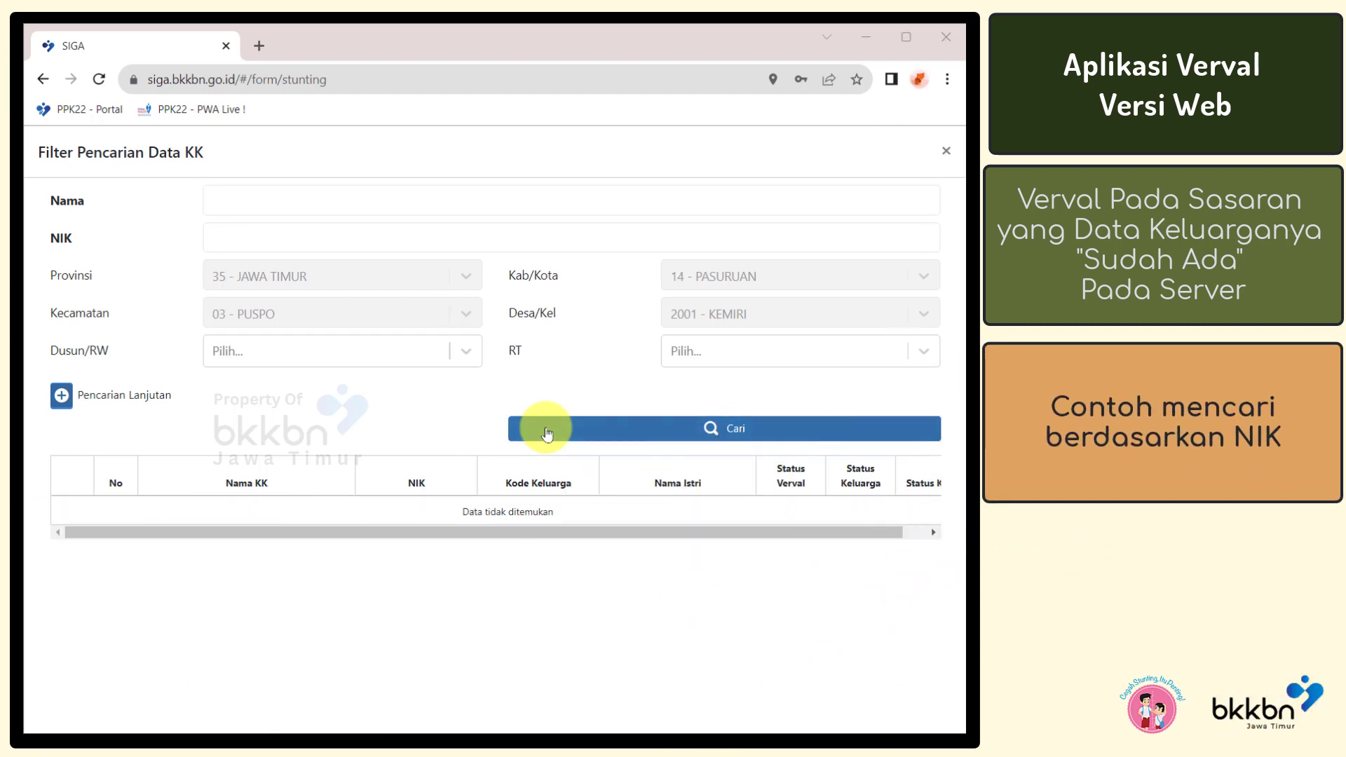
pyautogui.click(279, 237)
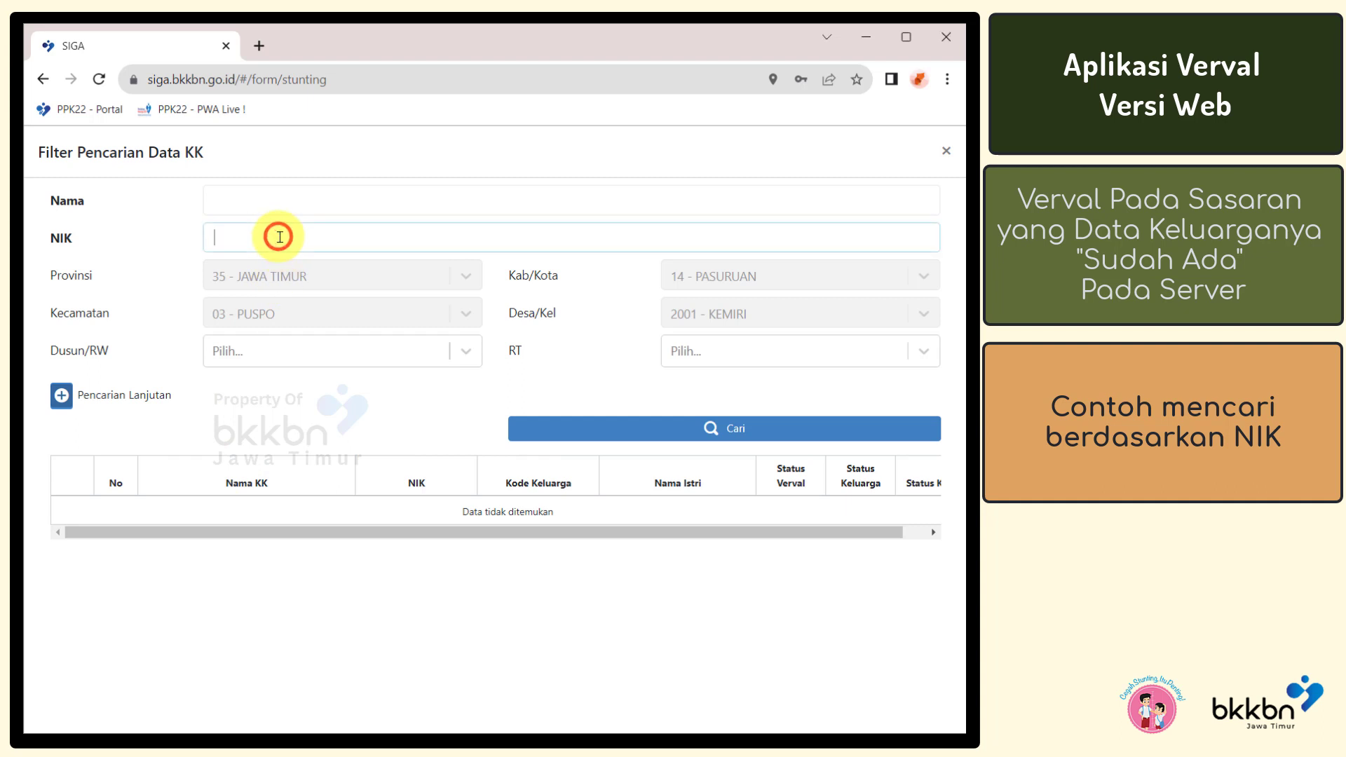
# Paste the resident's NIK into the NIK field and run the search
pyautogui.hotkey('ctrl', 'v')
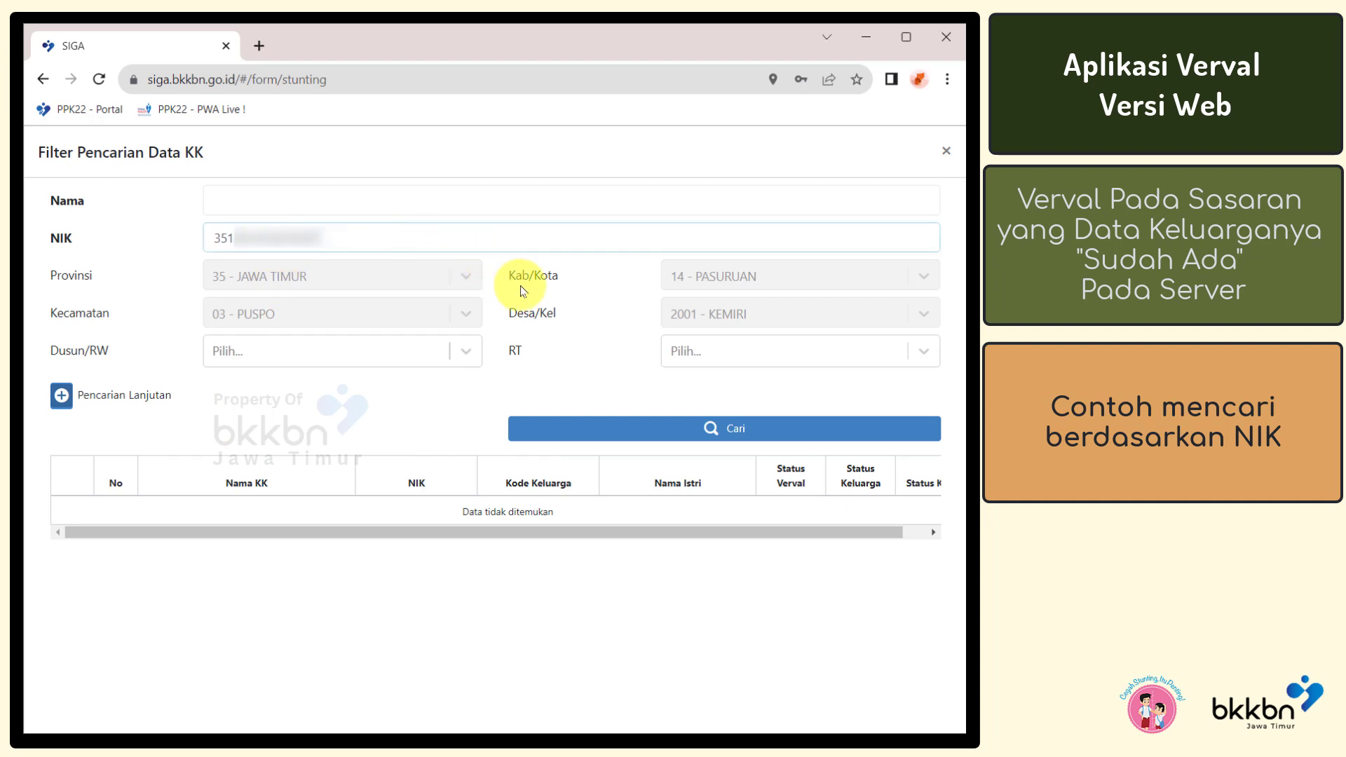
pyautogui.click(554, 425)
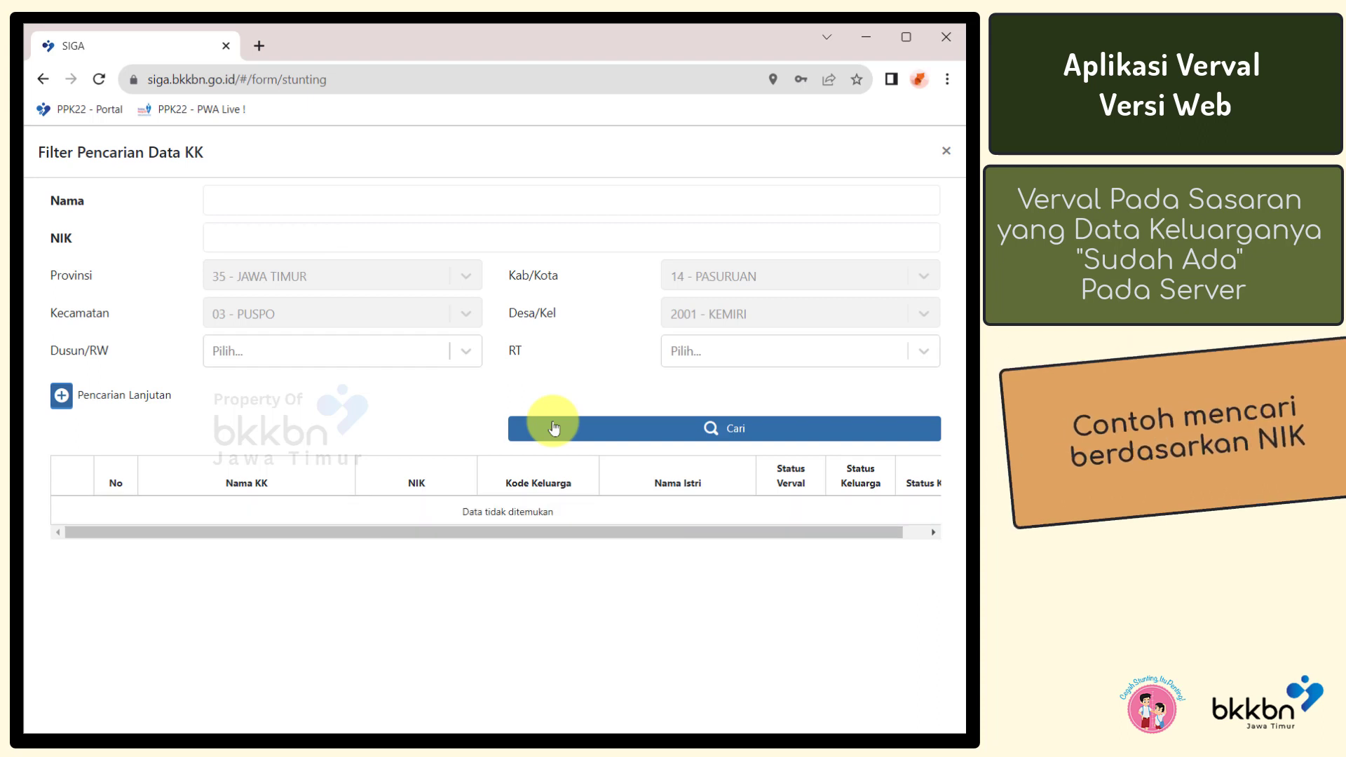
# Search families in RW 0101 - KEMIRI/01 and RT 001 - RT 01
pyautogui.click(422, 355)
pyautogui.click(389, 393)
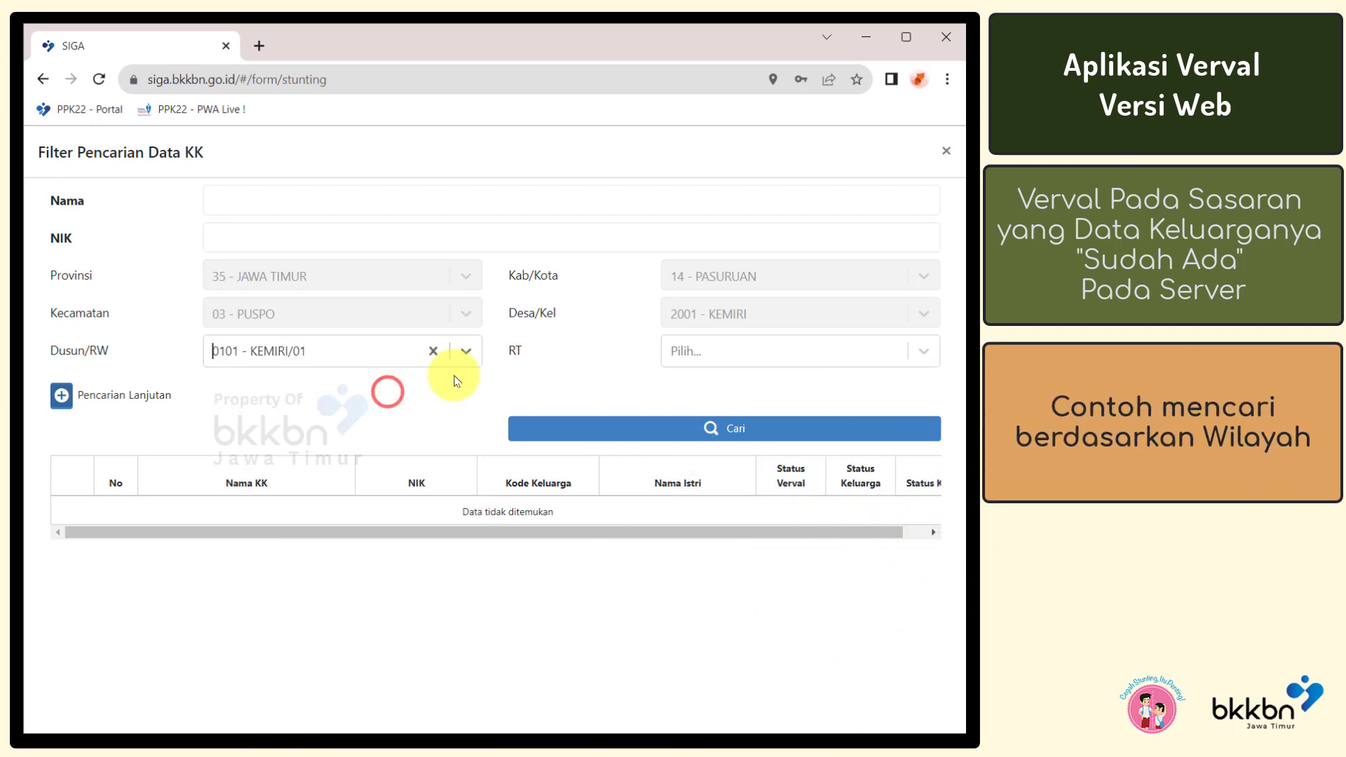
pyautogui.click(685, 350)
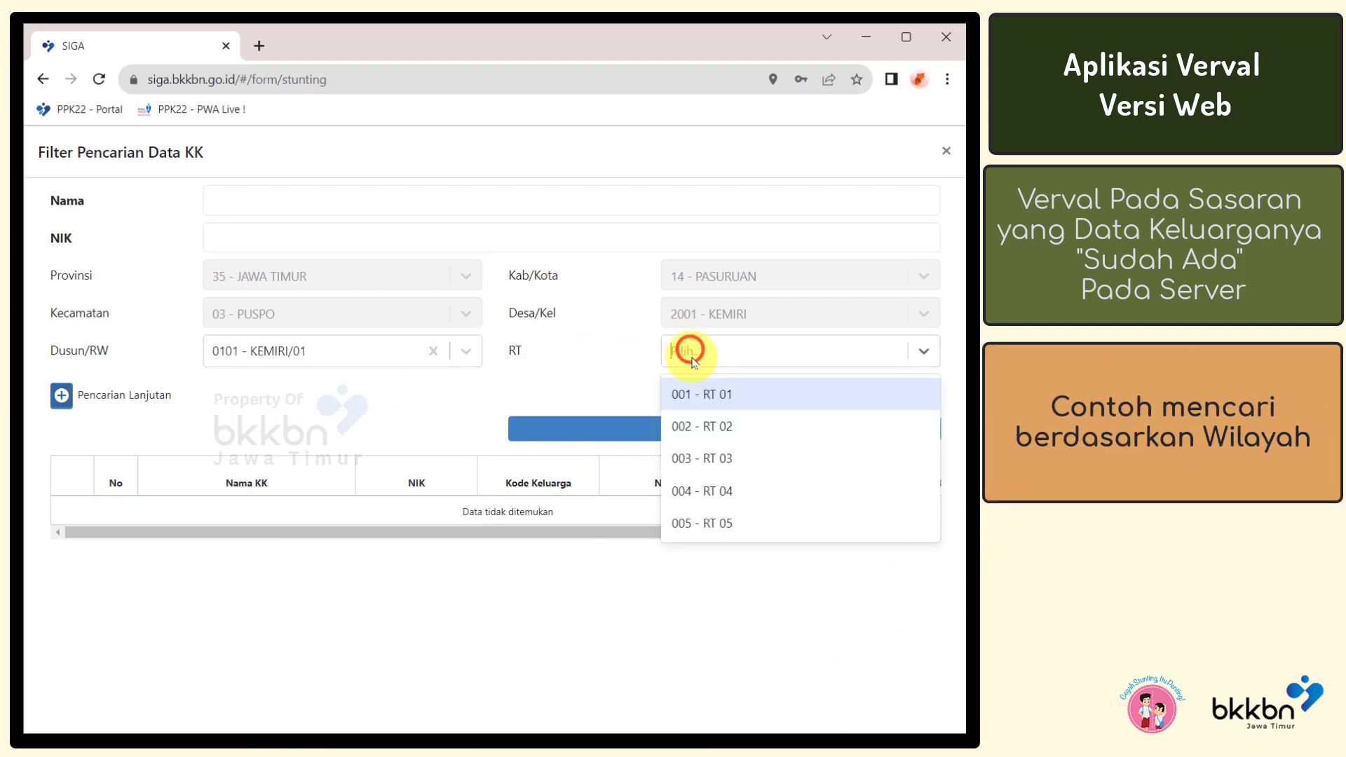
pyautogui.click(694, 394)
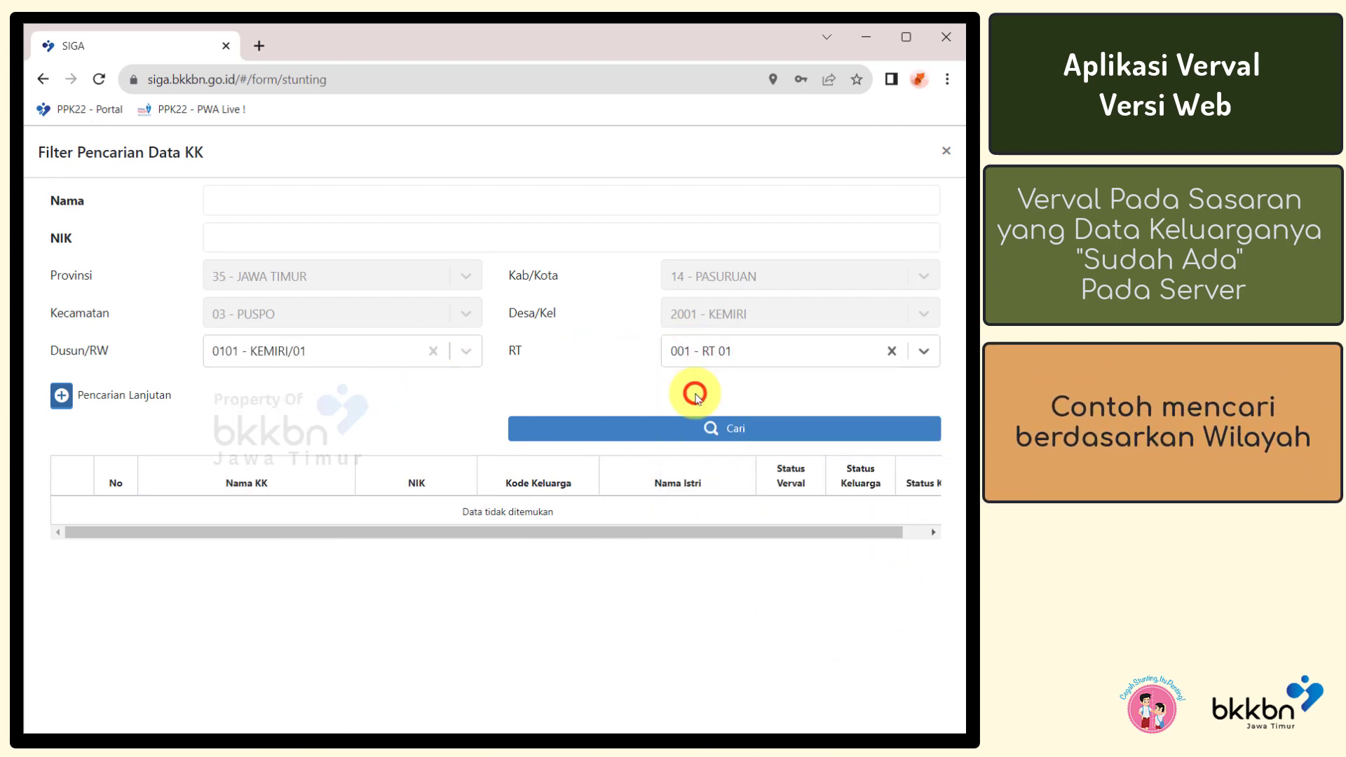
pyautogui.click(609, 430)
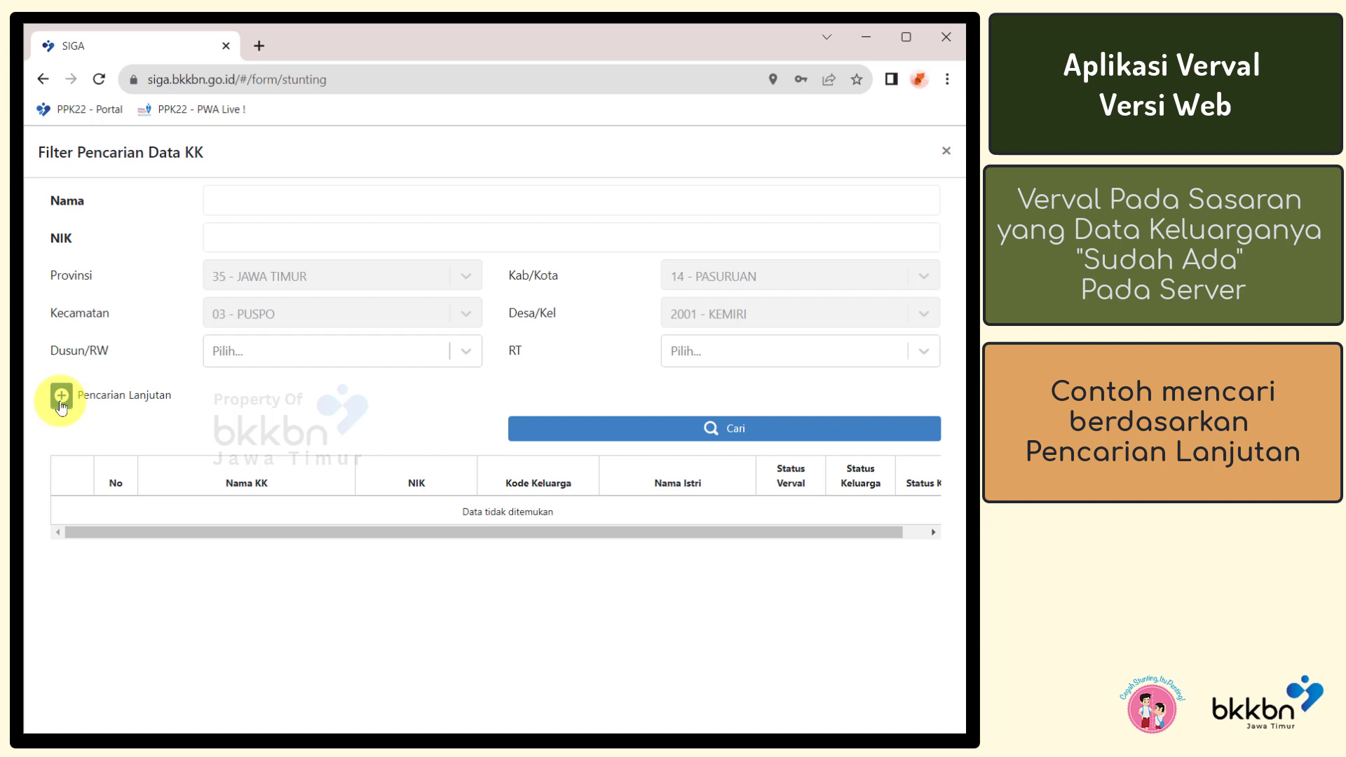
pyautogui.click(62, 400)
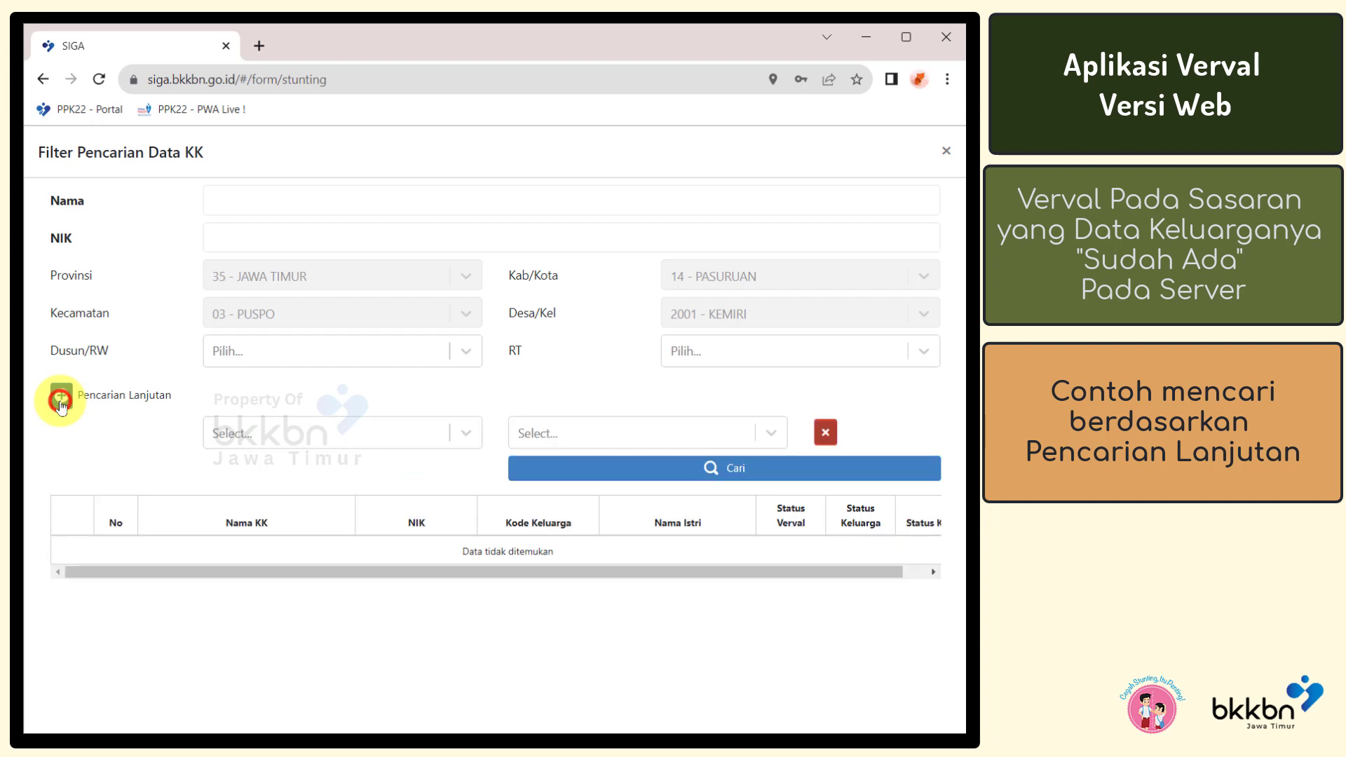
# Set the first advanced criterion to Balita = Ada
pyautogui.click(292, 435)
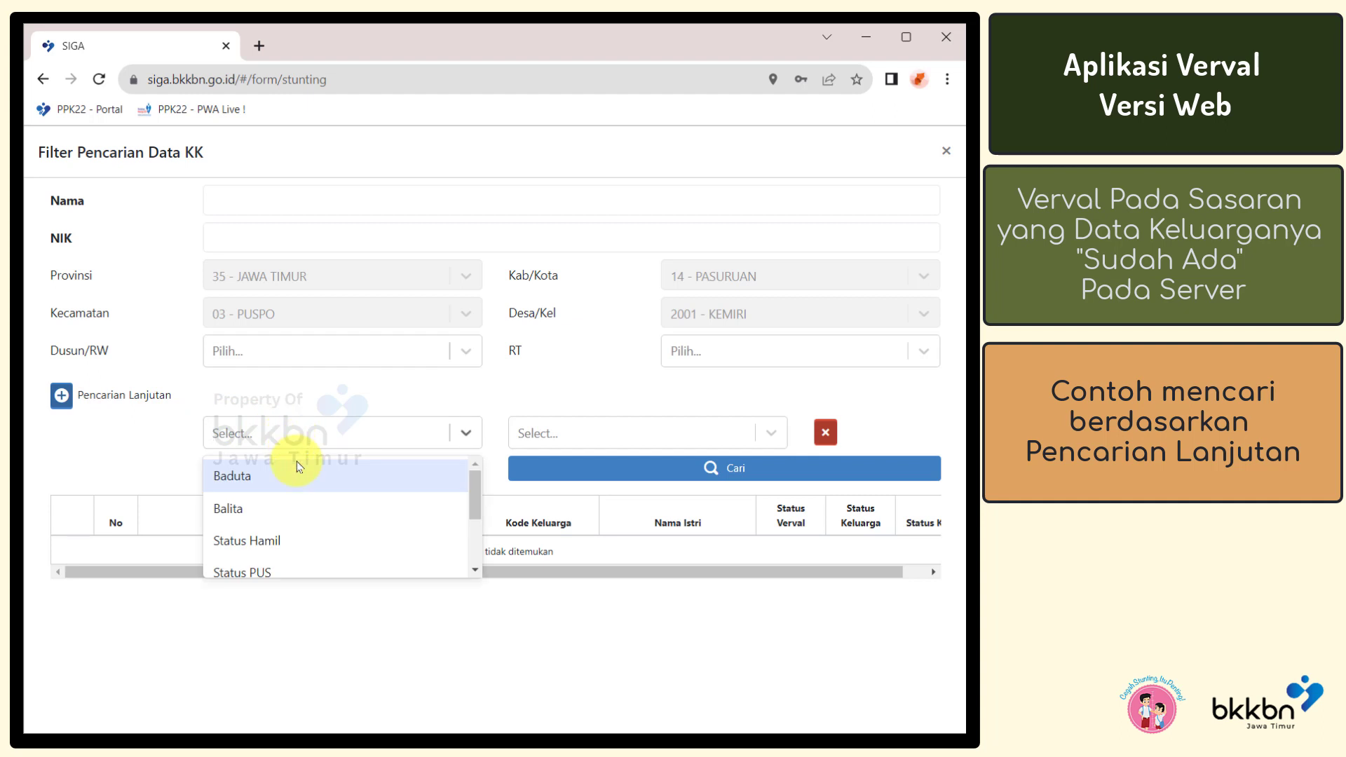
pyautogui.click(302, 507)
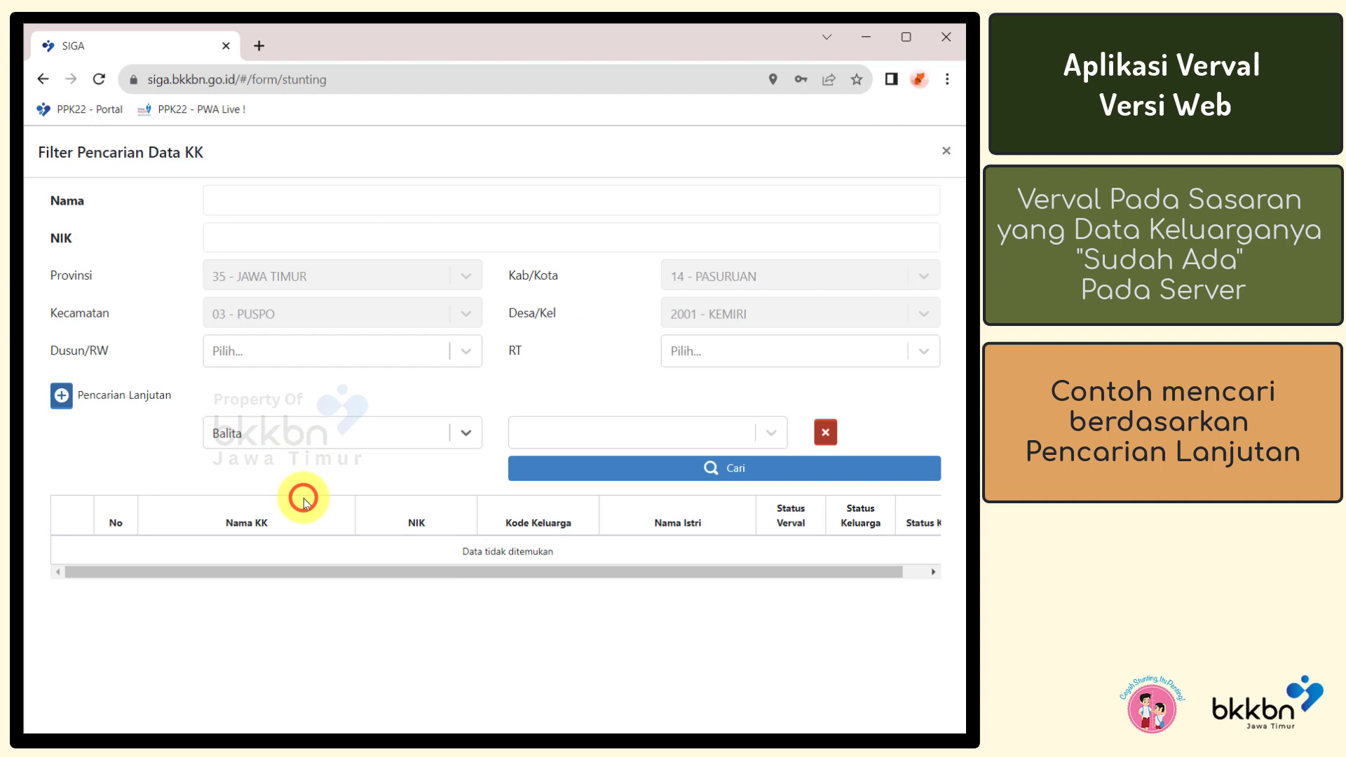
pyautogui.click(541, 431)
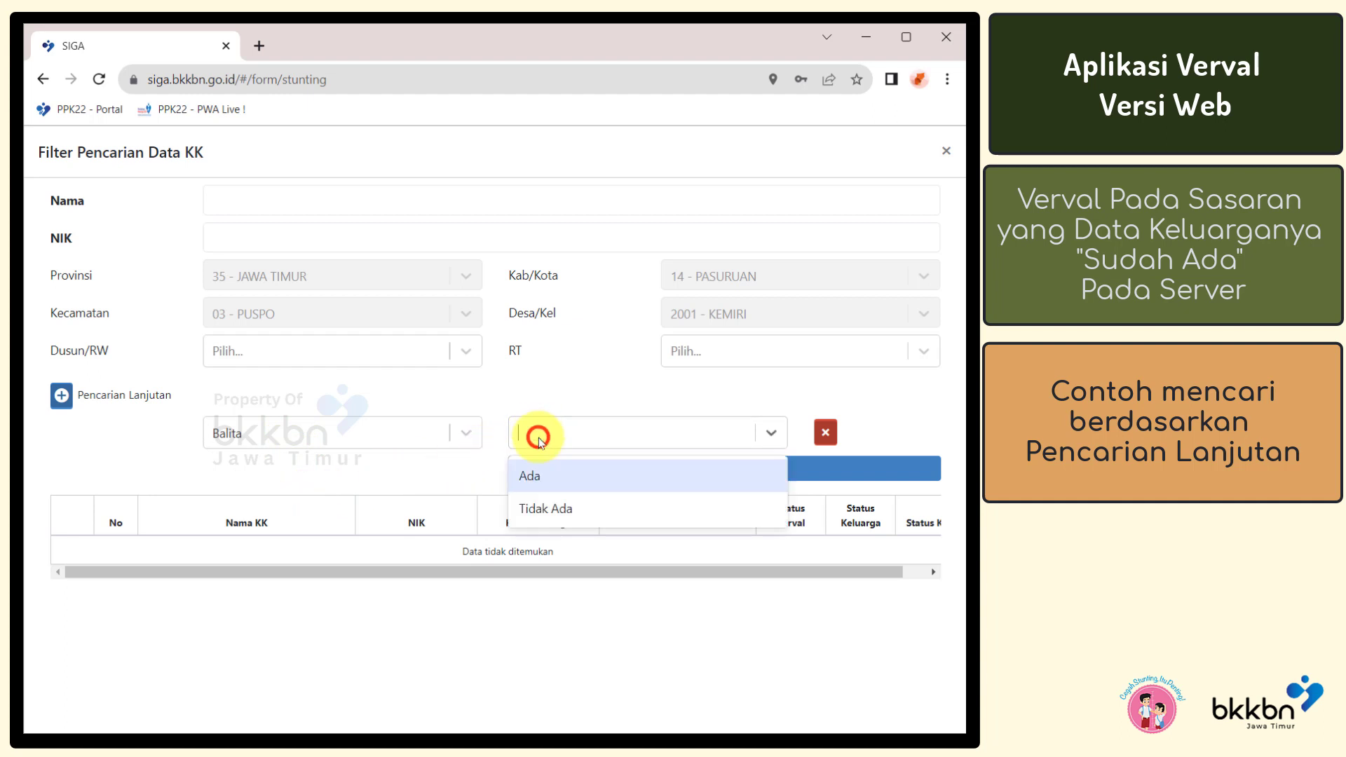
pyautogui.click(519, 477)
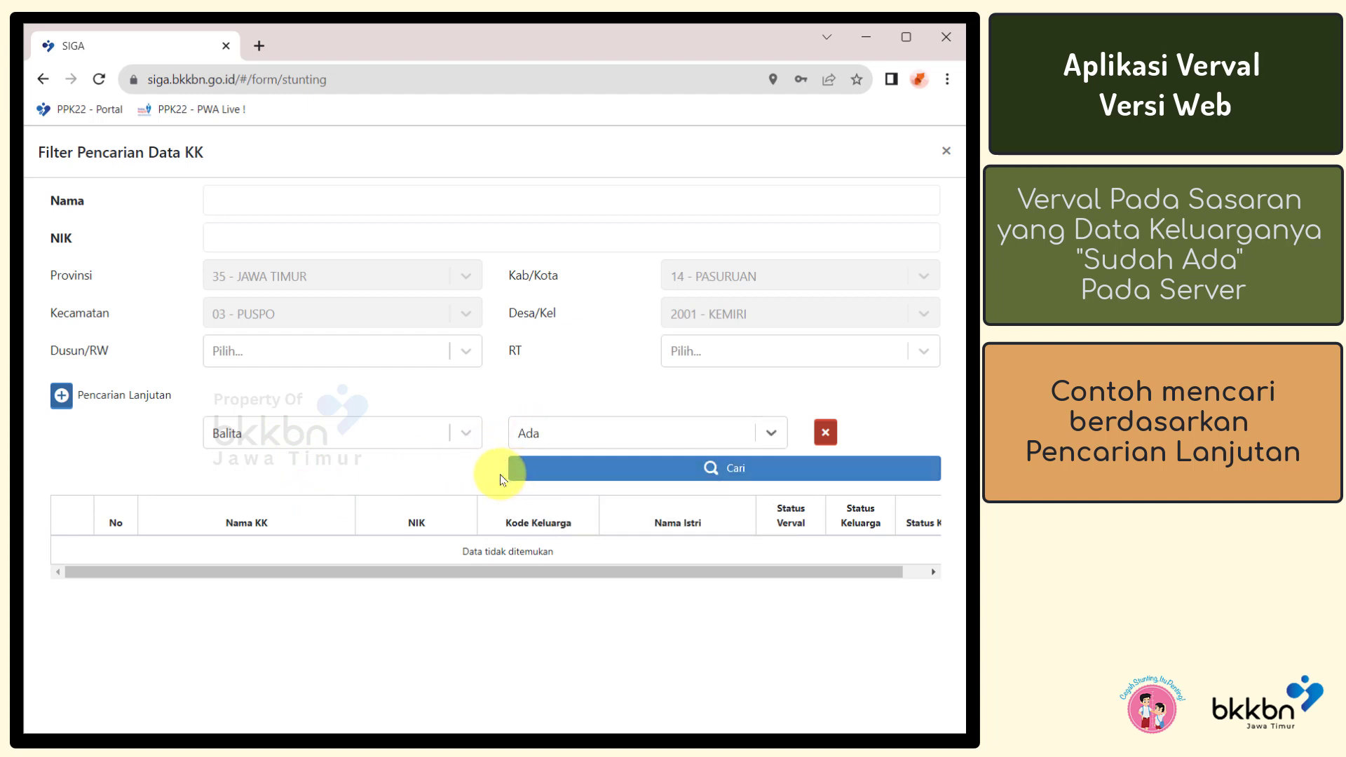
# Add Status PUS = Tidak, search with both criteria, then remove the Status PUS criterion
pyautogui.click(63, 397)
pyautogui.click(238, 474)
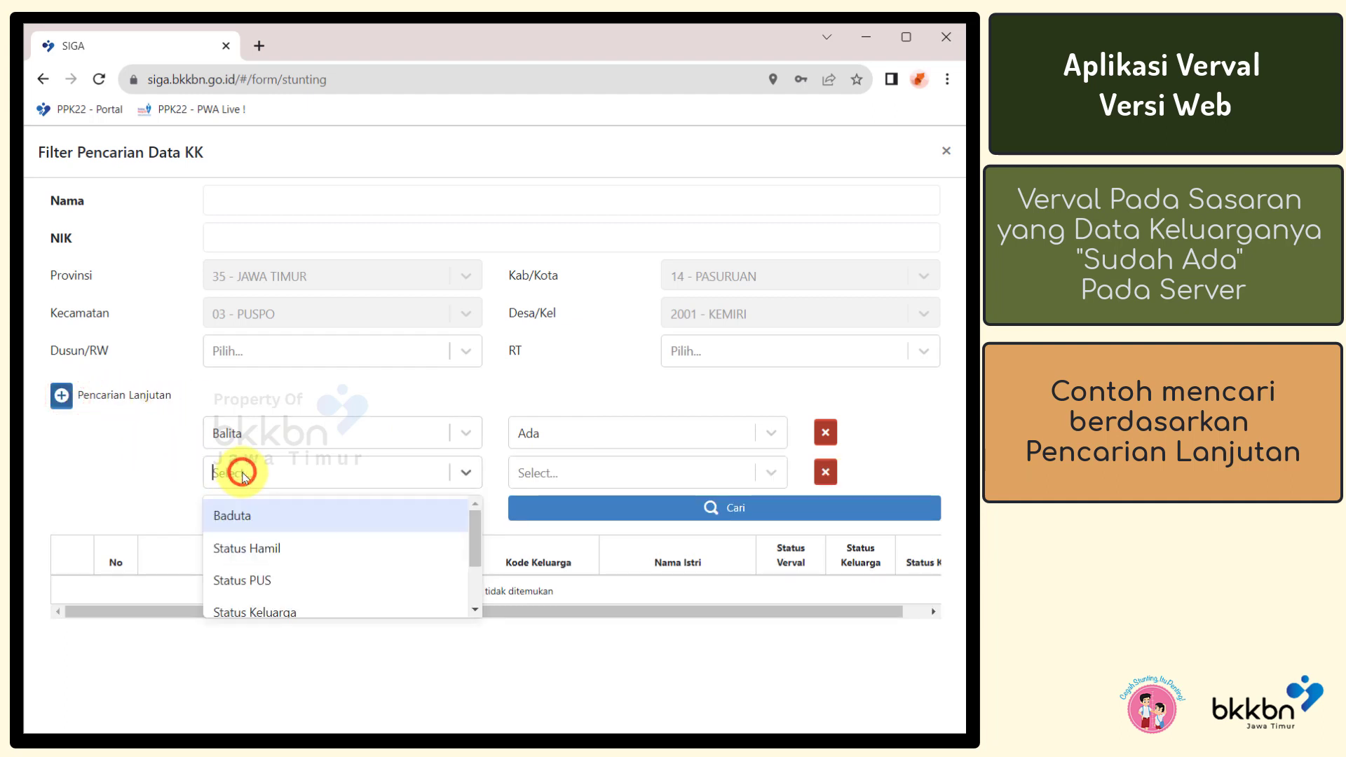
pyautogui.click(279, 575)
pyautogui.click(542, 474)
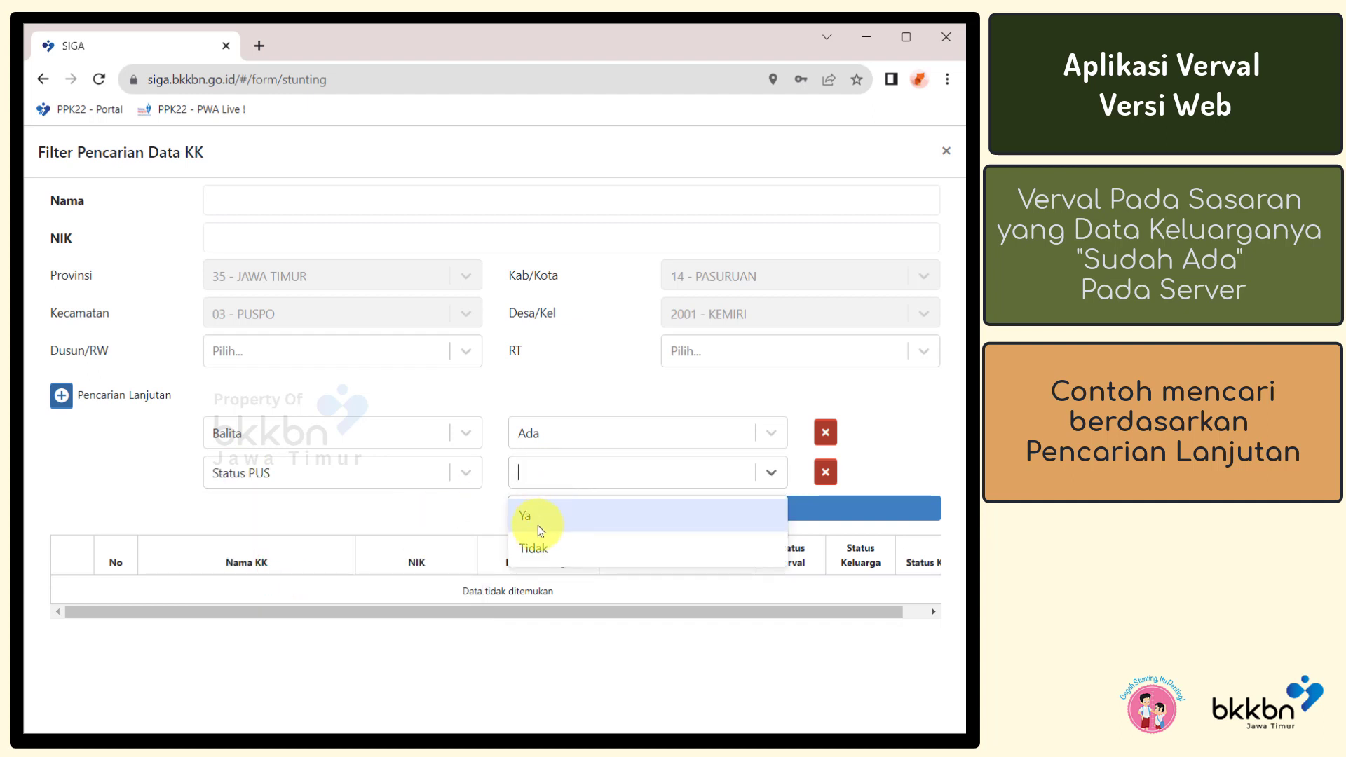
pyautogui.click(537, 550)
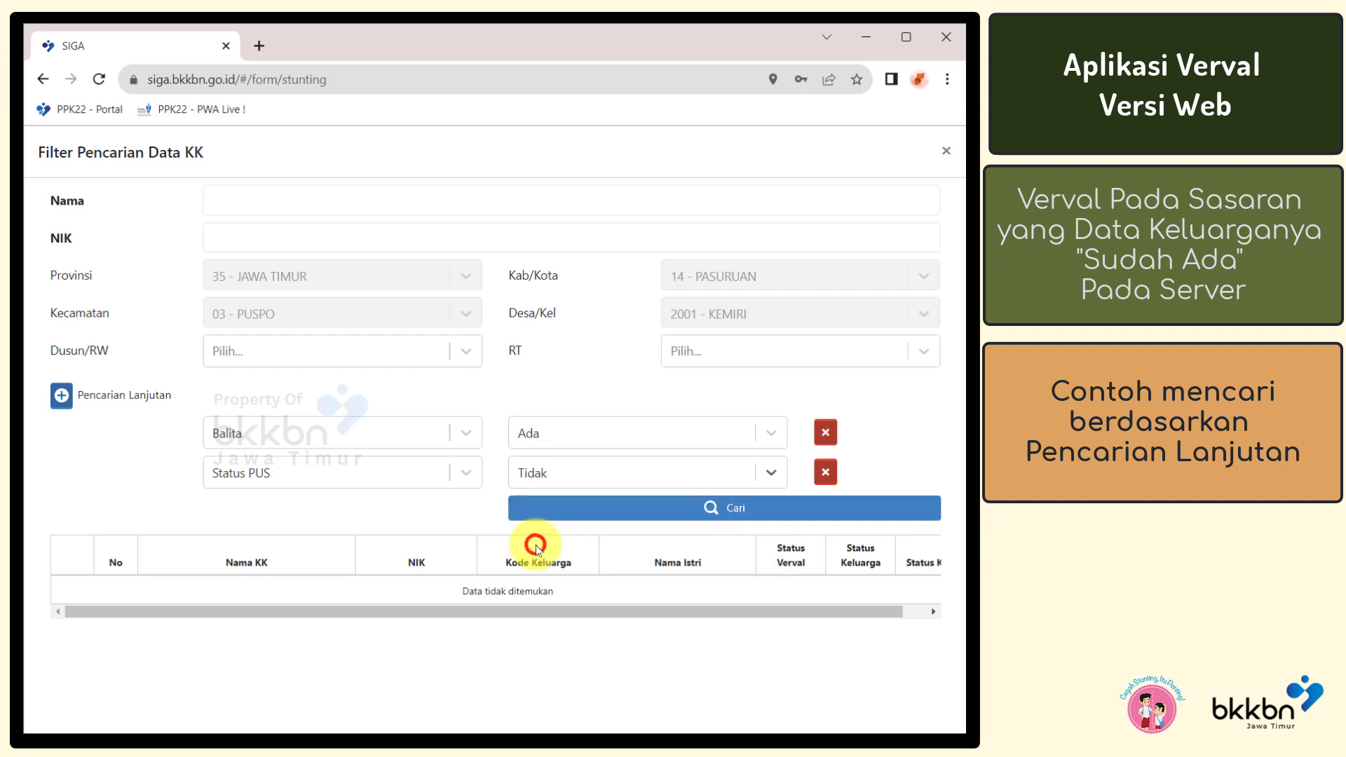
pyautogui.click(547, 516)
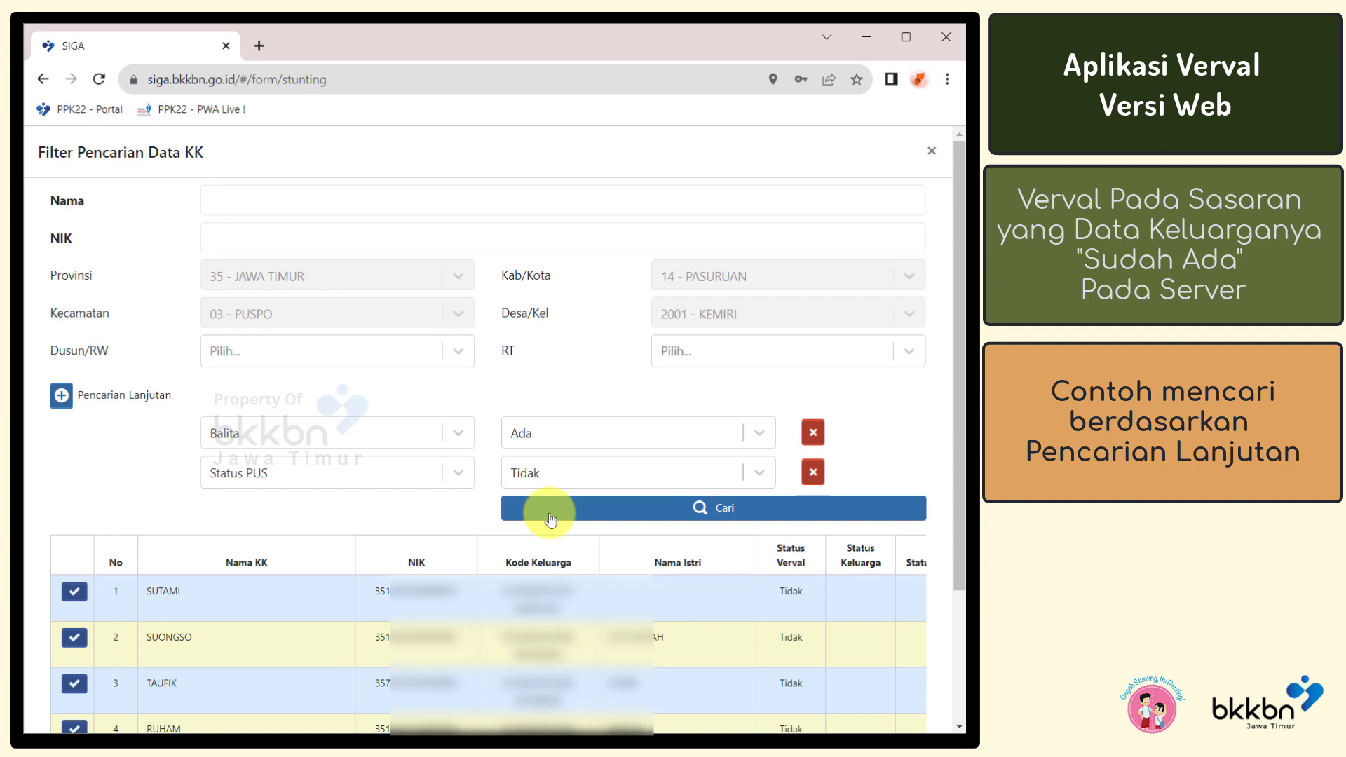
pyautogui.click(813, 473)
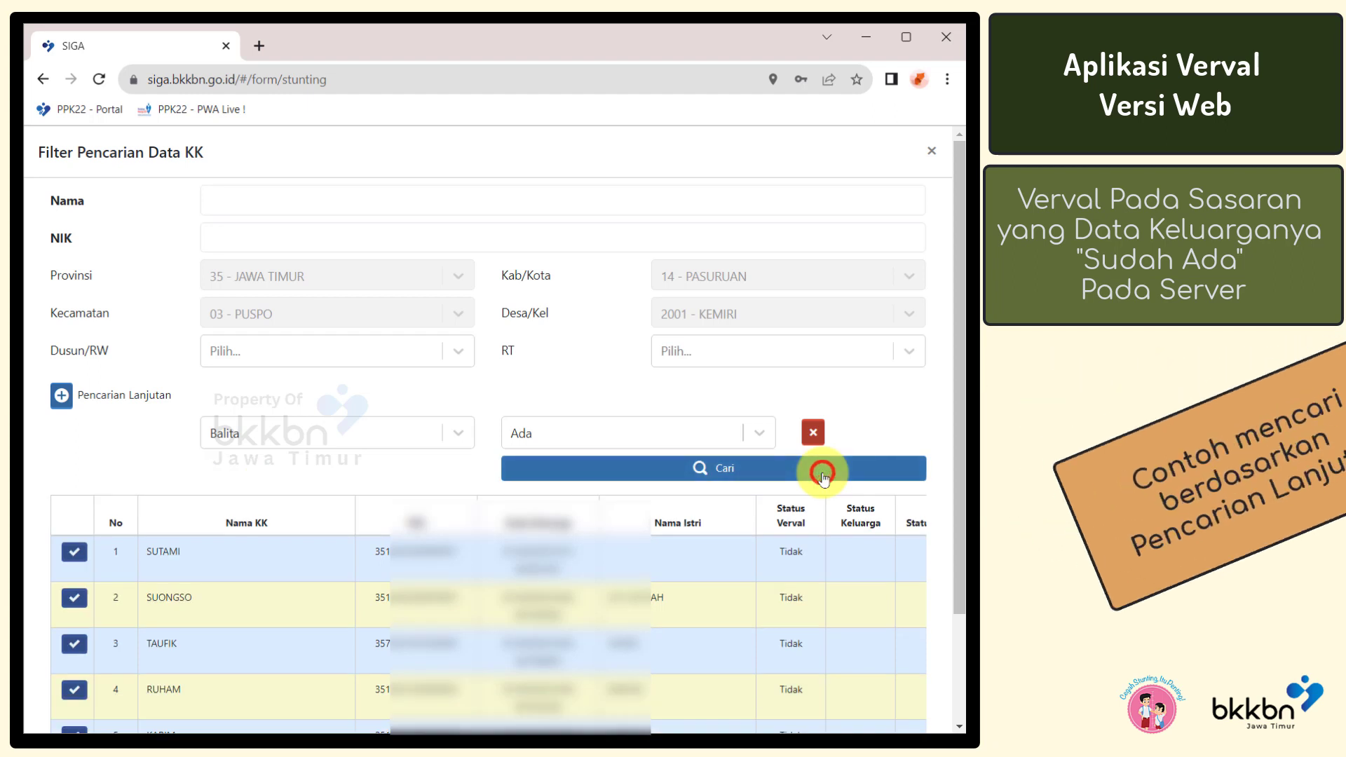
# Remove the Balita search criterion and open the first found family's record
pyautogui.click(813, 433)
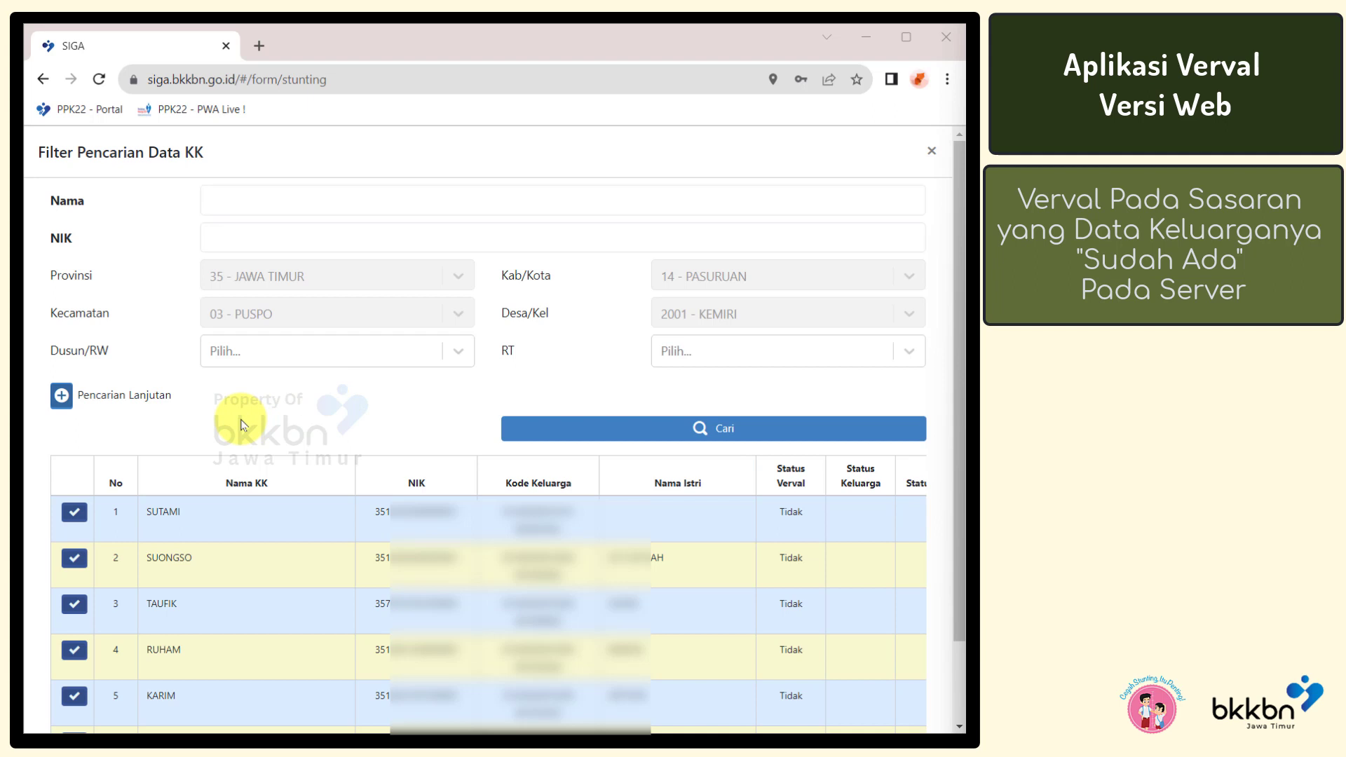
pyautogui.click(74, 513)
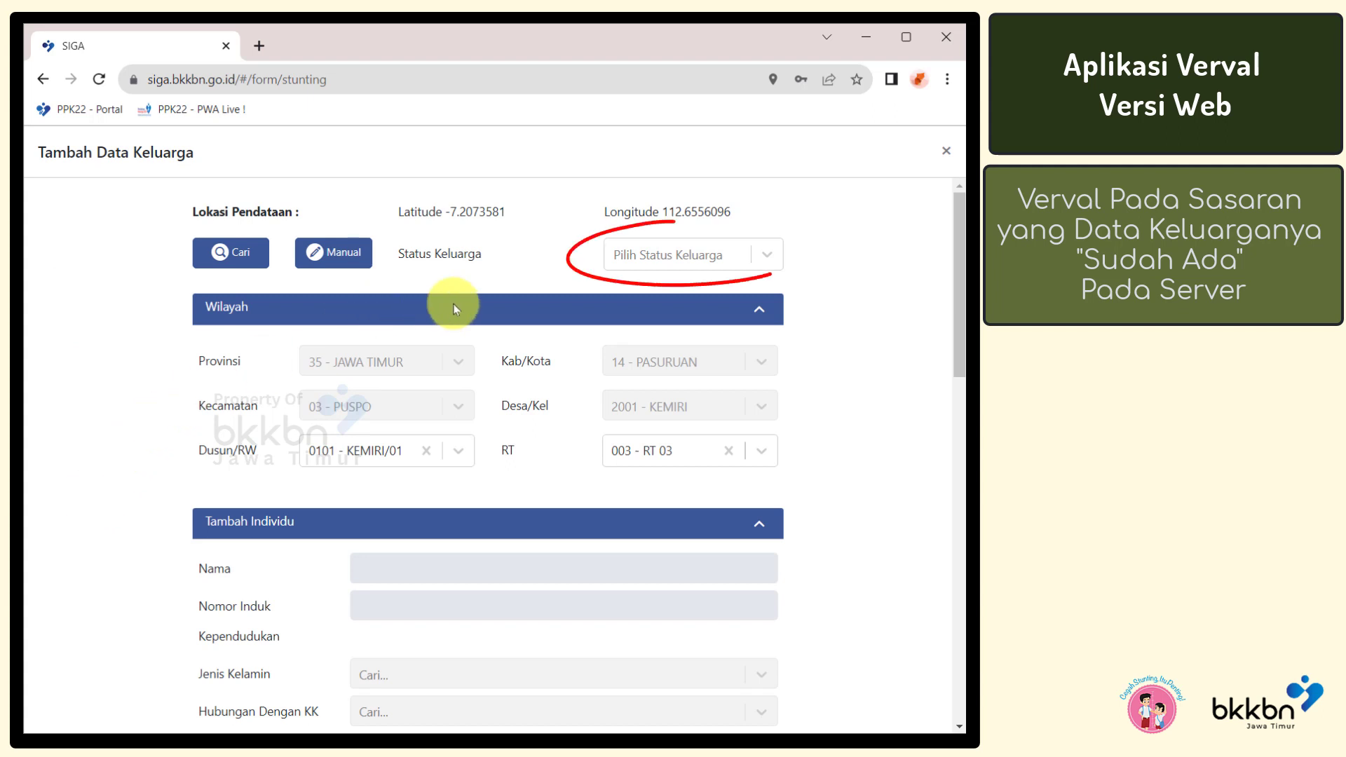
# Change Status Keluarga to 2. Keluarga Pindah and submit the form with Simpan
pyautogui.click(630, 258)
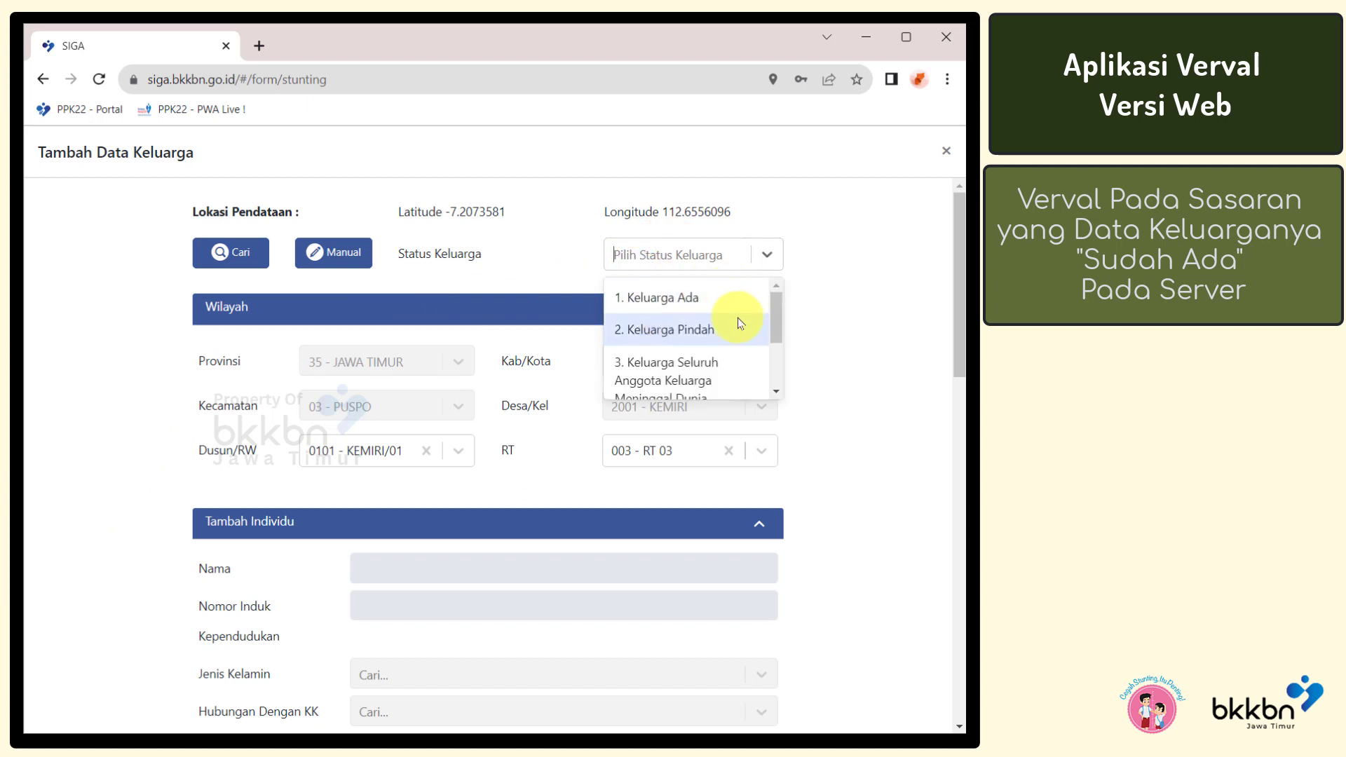
pyautogui.moveTo(774, 331); pyautogui.dragTo(777, 390)
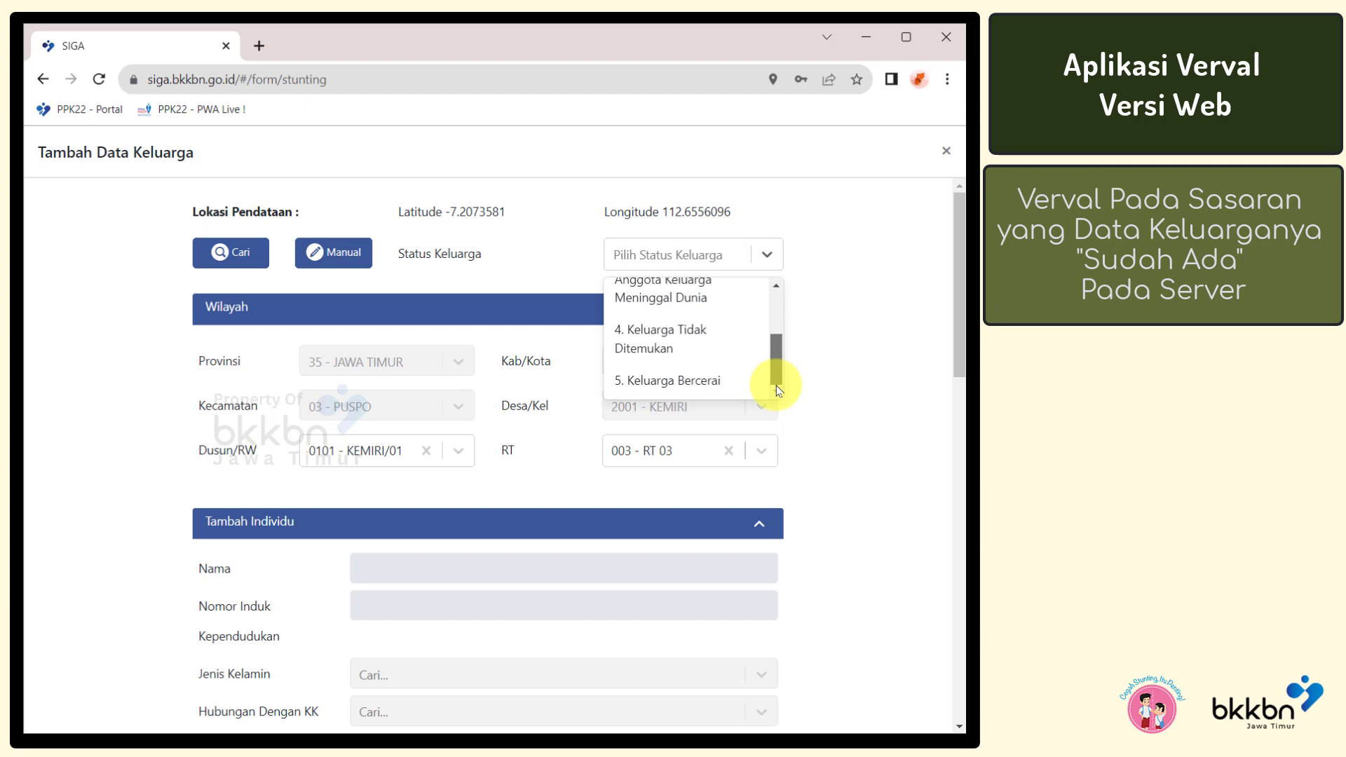
pyautogui.moveTo(775, 372); pyautogui.dragTo(777, 335)
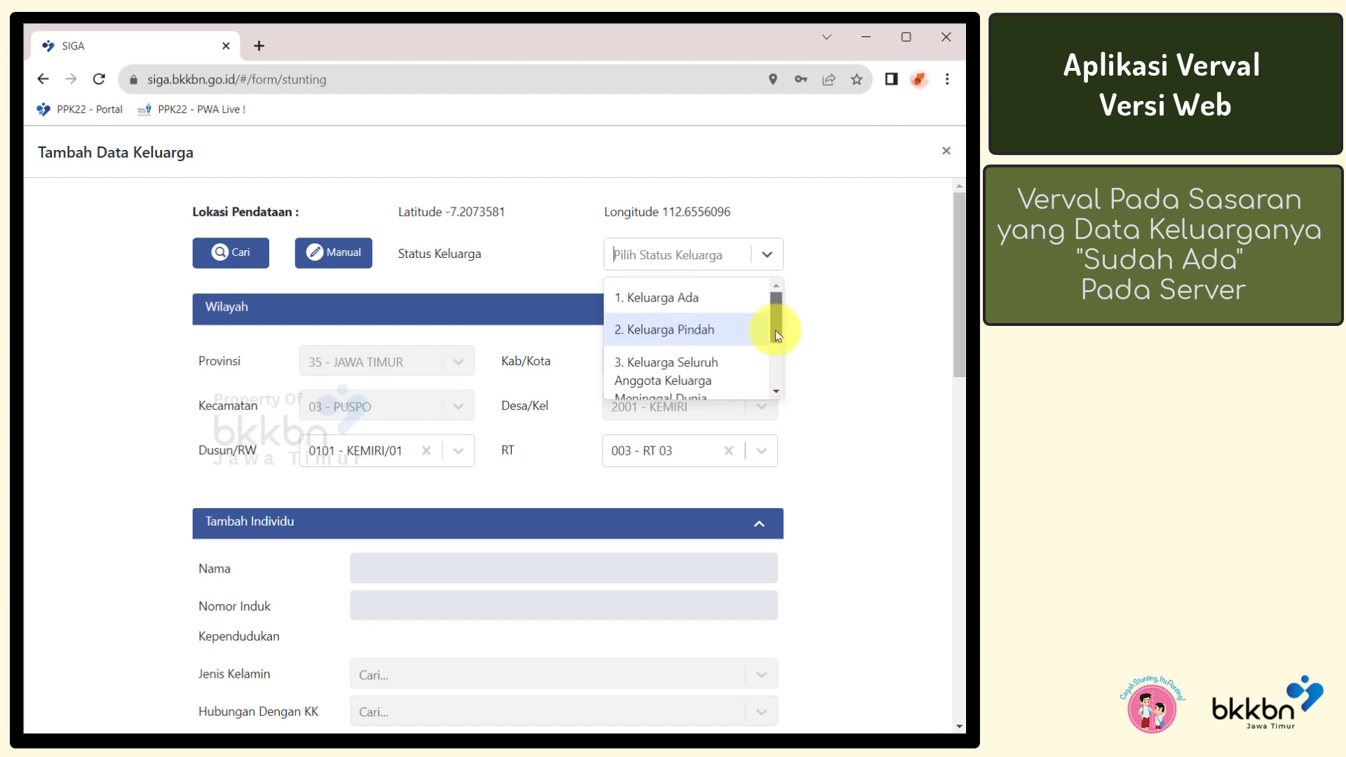
pyautogui.click(732, 334)
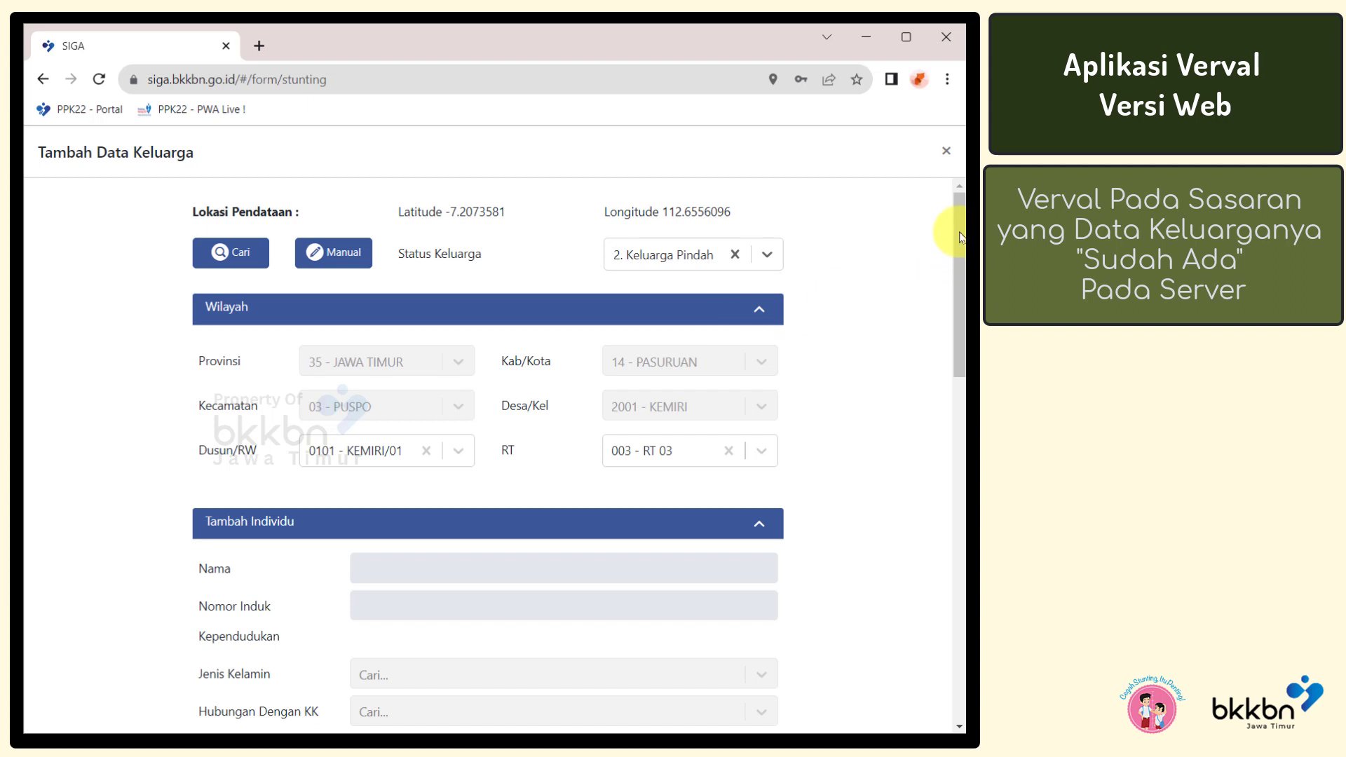
pyautogui.moveTo(960, 237); pyautogui.dragTo(957, 678)
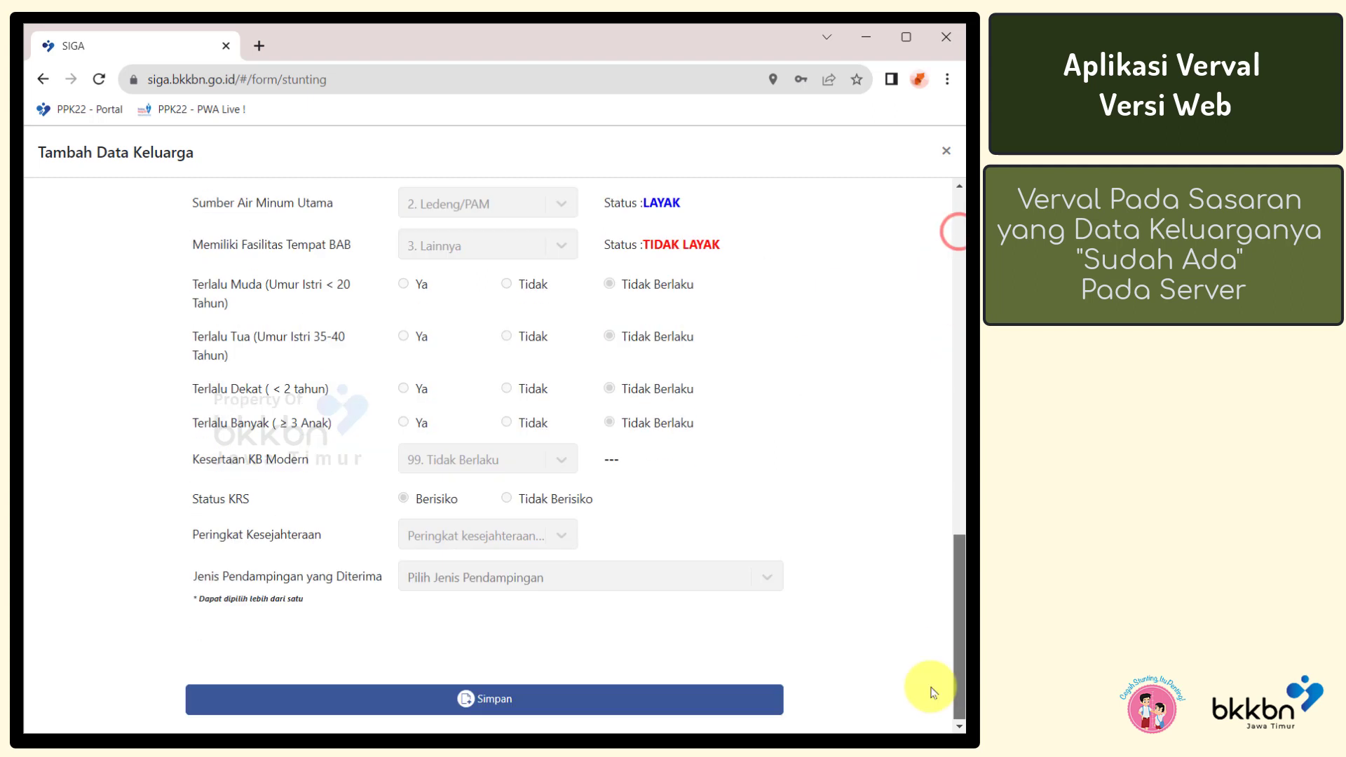
pyautogui.click(751, 704)
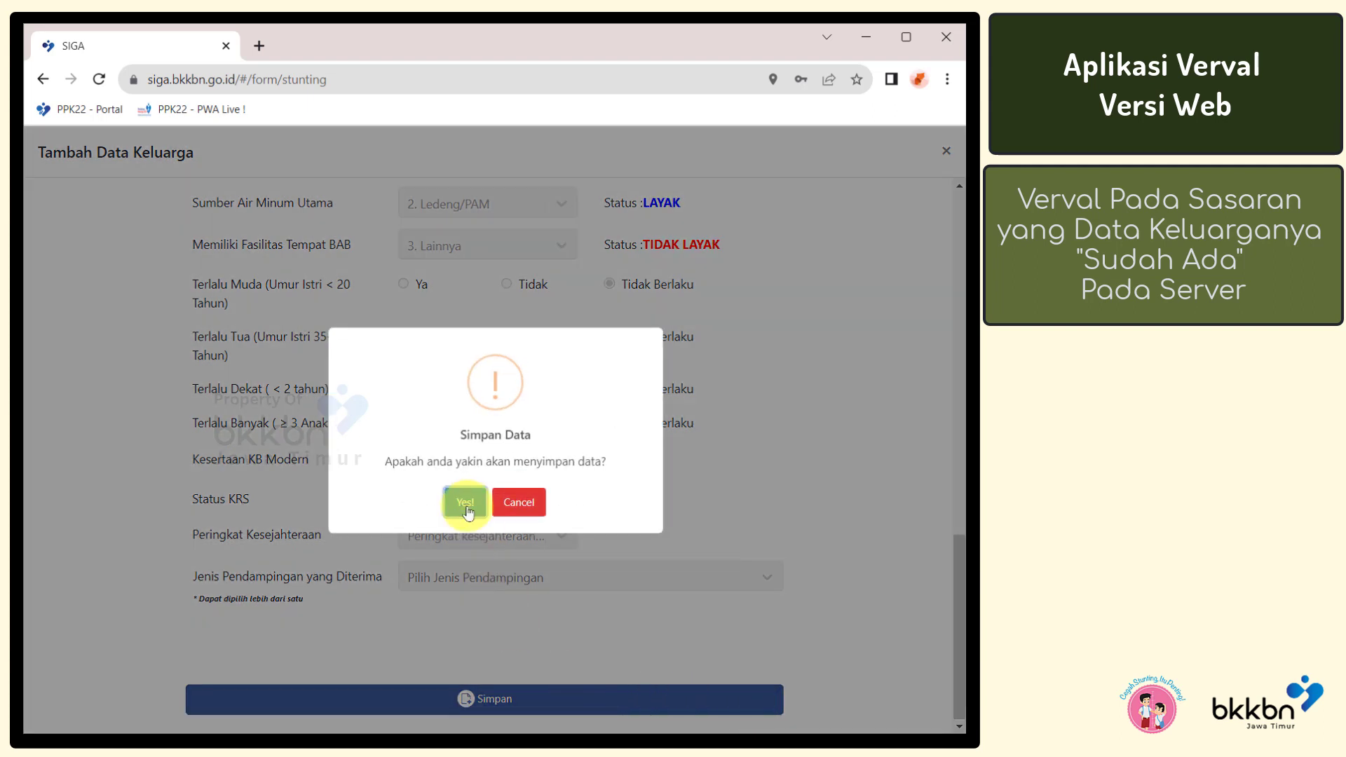
# Confirm saving with Yes!, then start a blank Tambah Data Keluarga entry via Tambah Data Baru
pyautogui.click(465, 502)
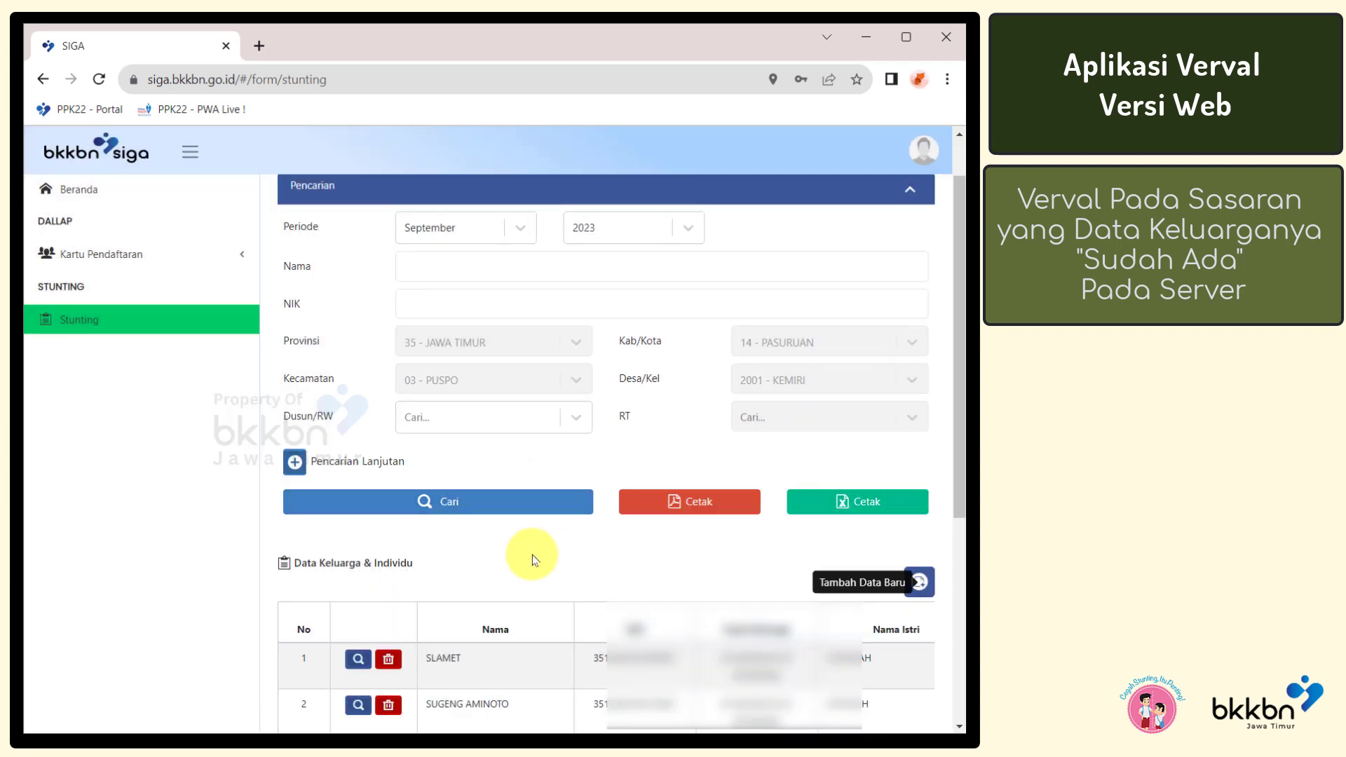
pyautogui.scroll(-1, 532, 559)
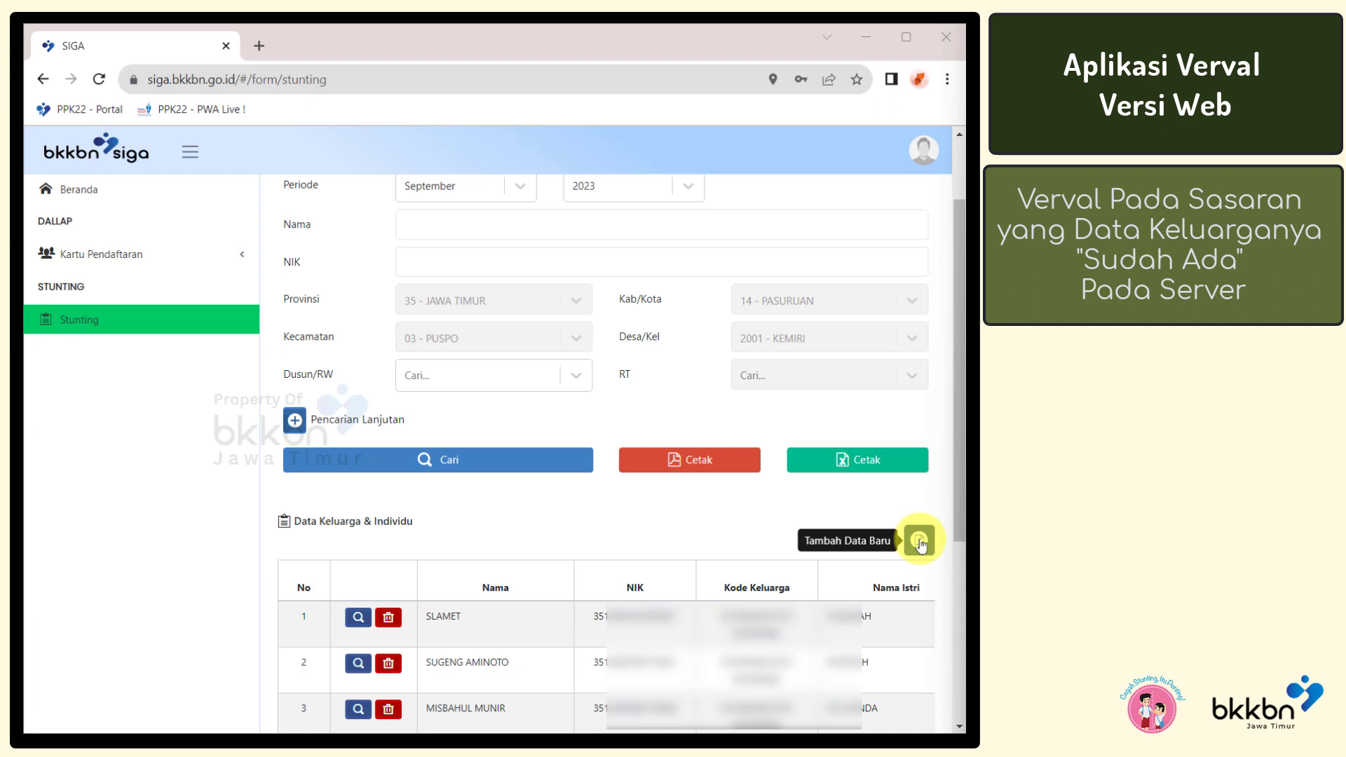
pyautogui.click(919, 540)
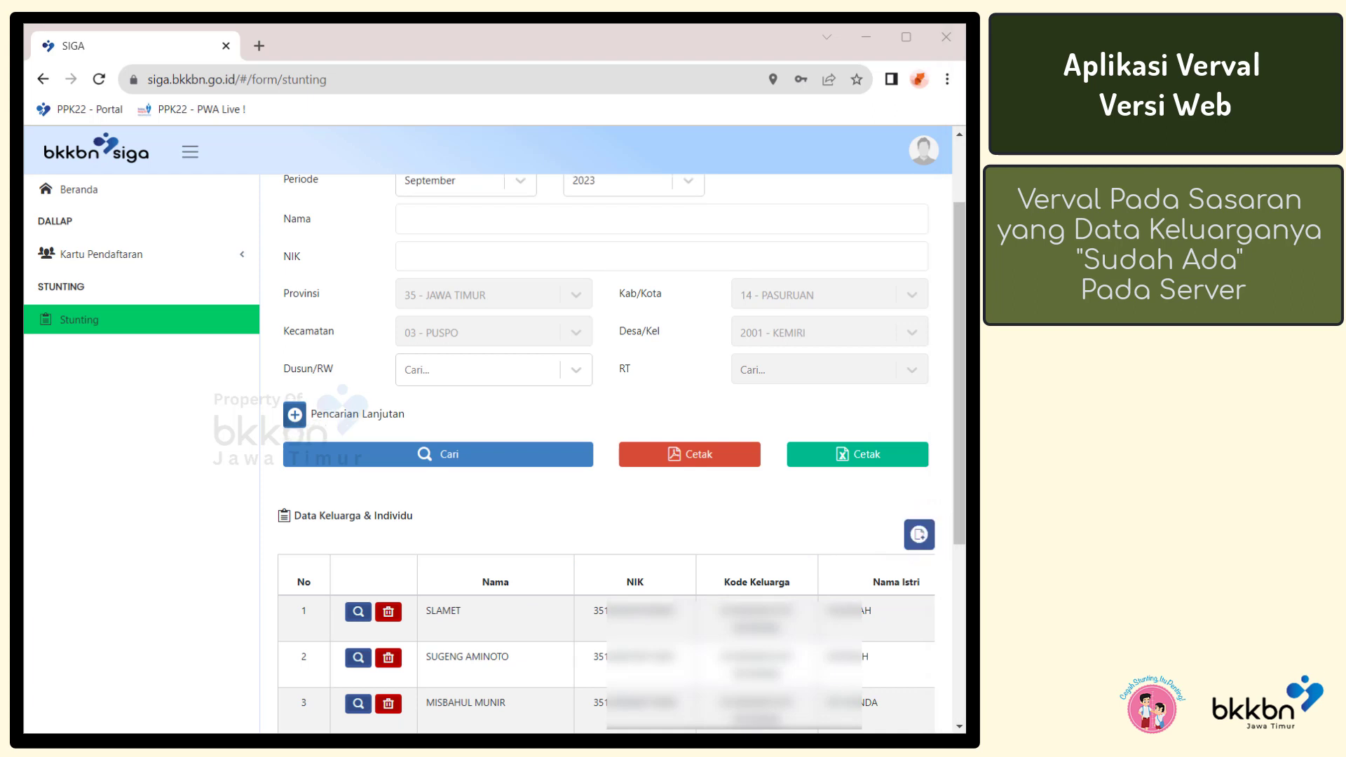
pyautogui.click(920, 539)
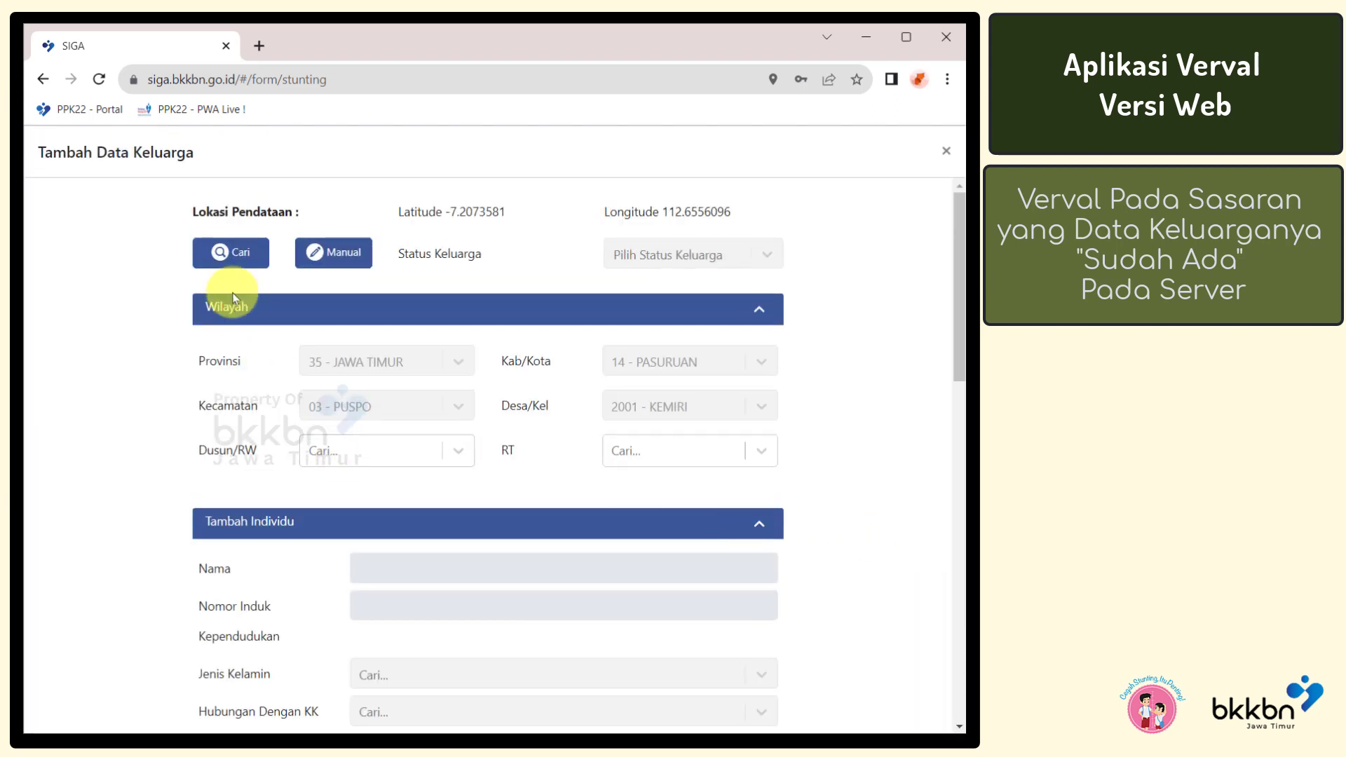
# Rerun the family-card search and load the second listed family, in RT 001 - RT 01
pyautogui.click(237, 259)
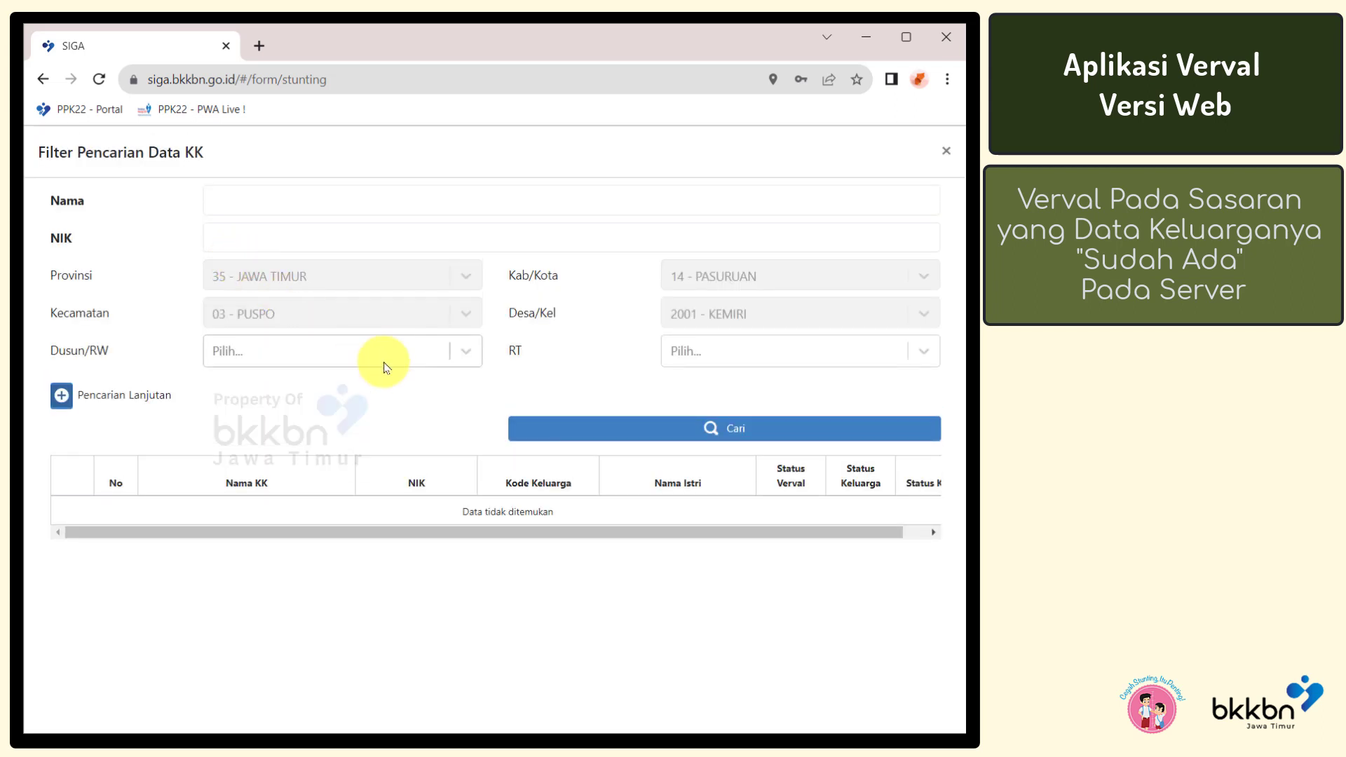
pyautogui.click(527, 440)
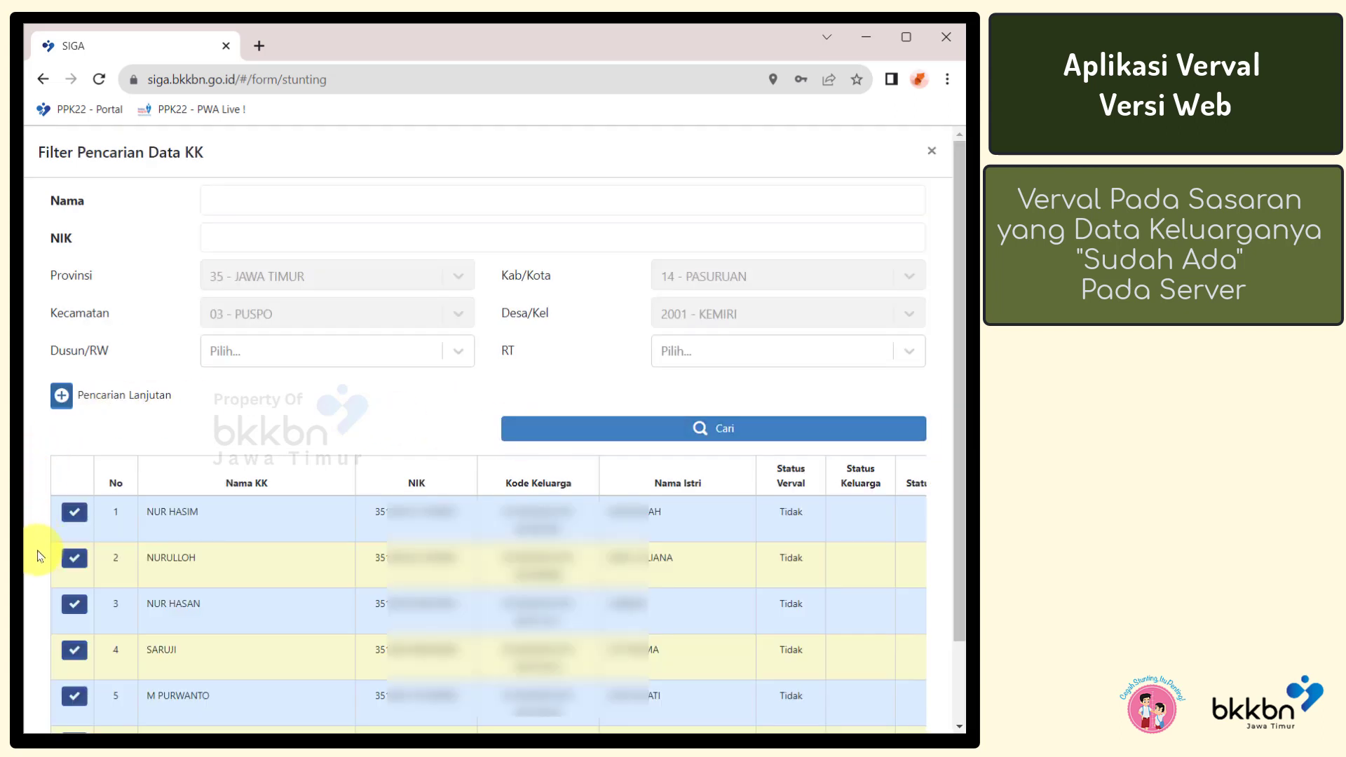
pyautogui.click(76, 564)
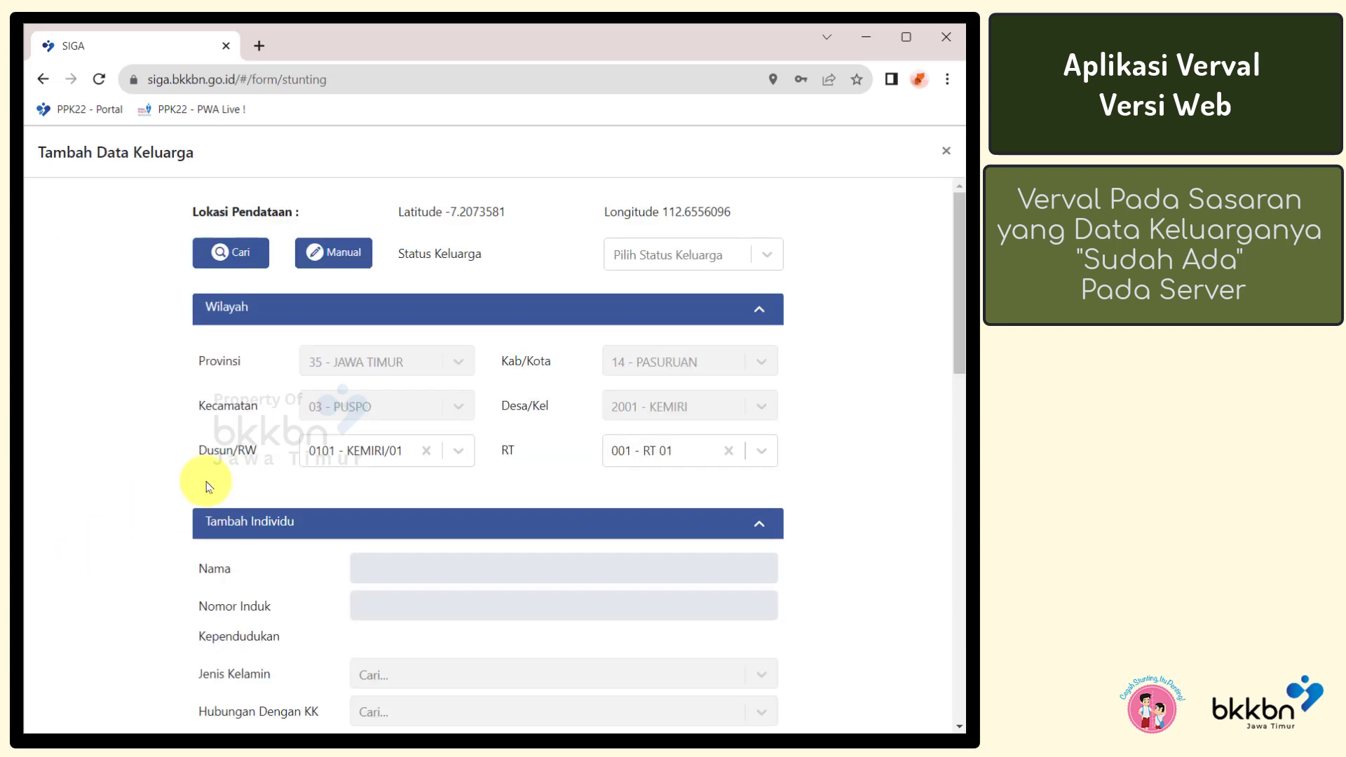
# Set Status Keluarga to 1. Keluarga Ada and scroll to the three listed family members
pyautogui.click(688, 260)
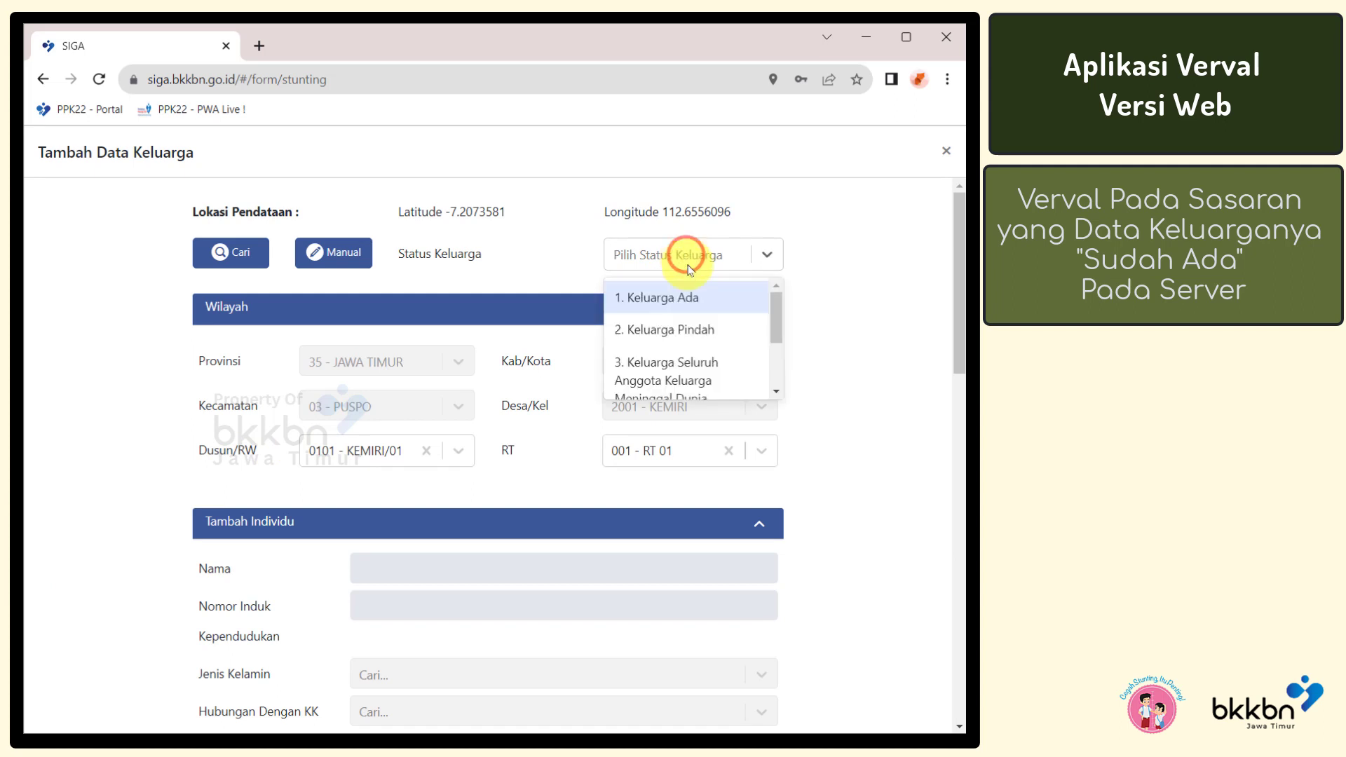
pyautogui.click(701, 298)
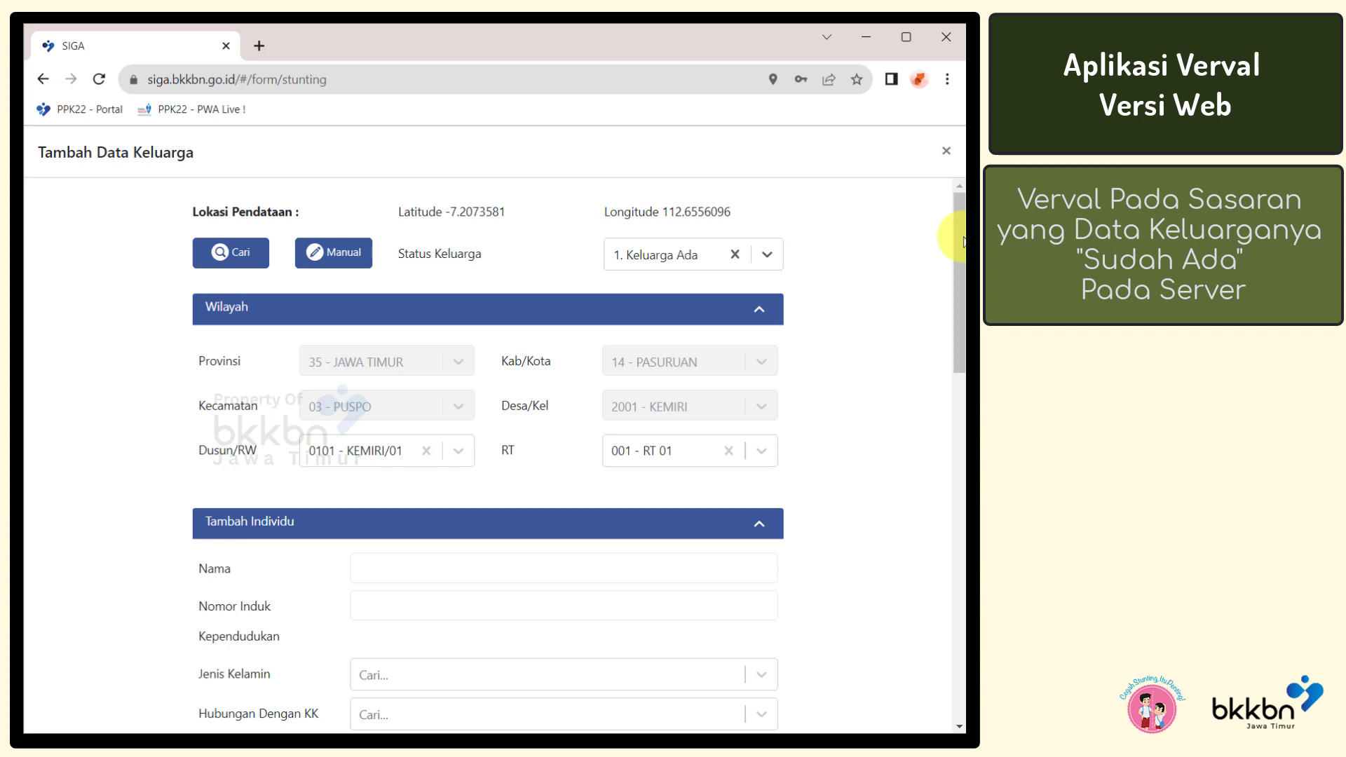
pyautogui.moveTo(964, 242); pyautogui.dragTo(964, 345)
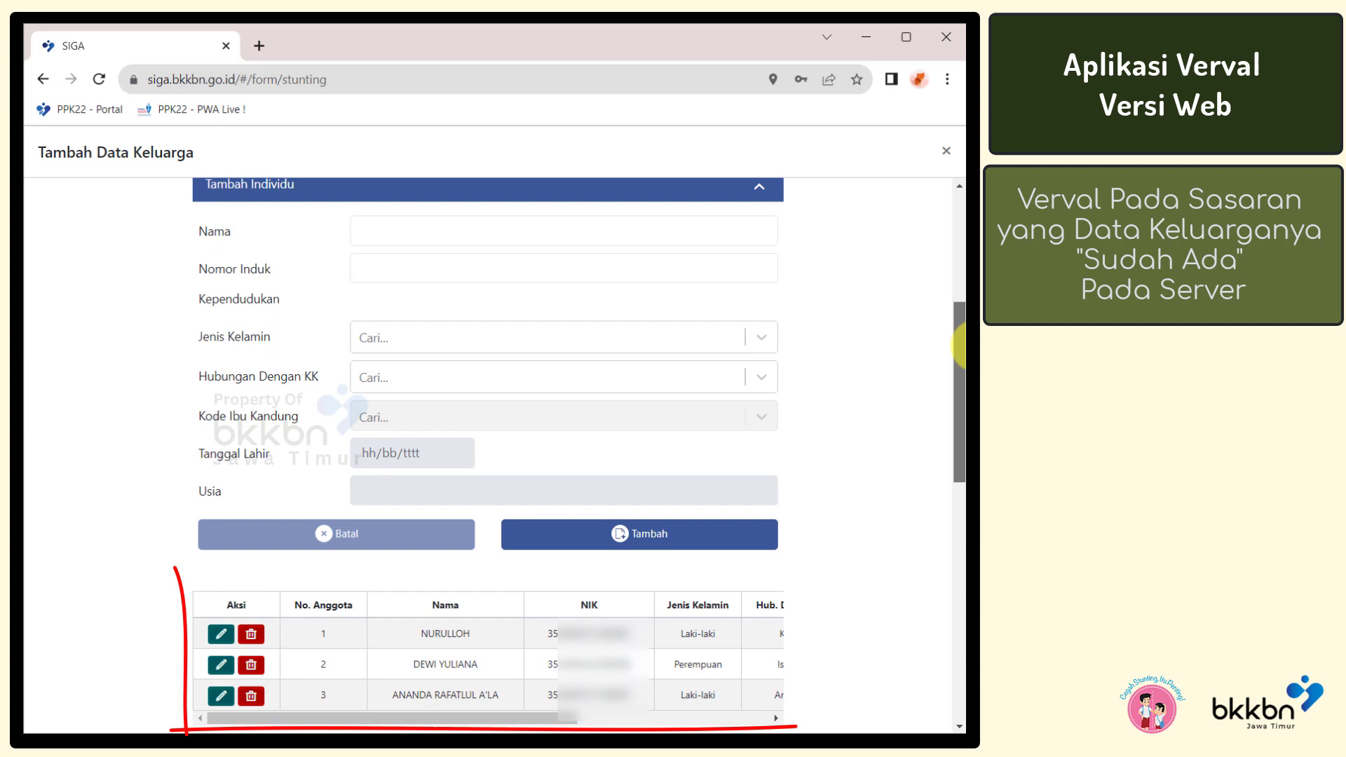
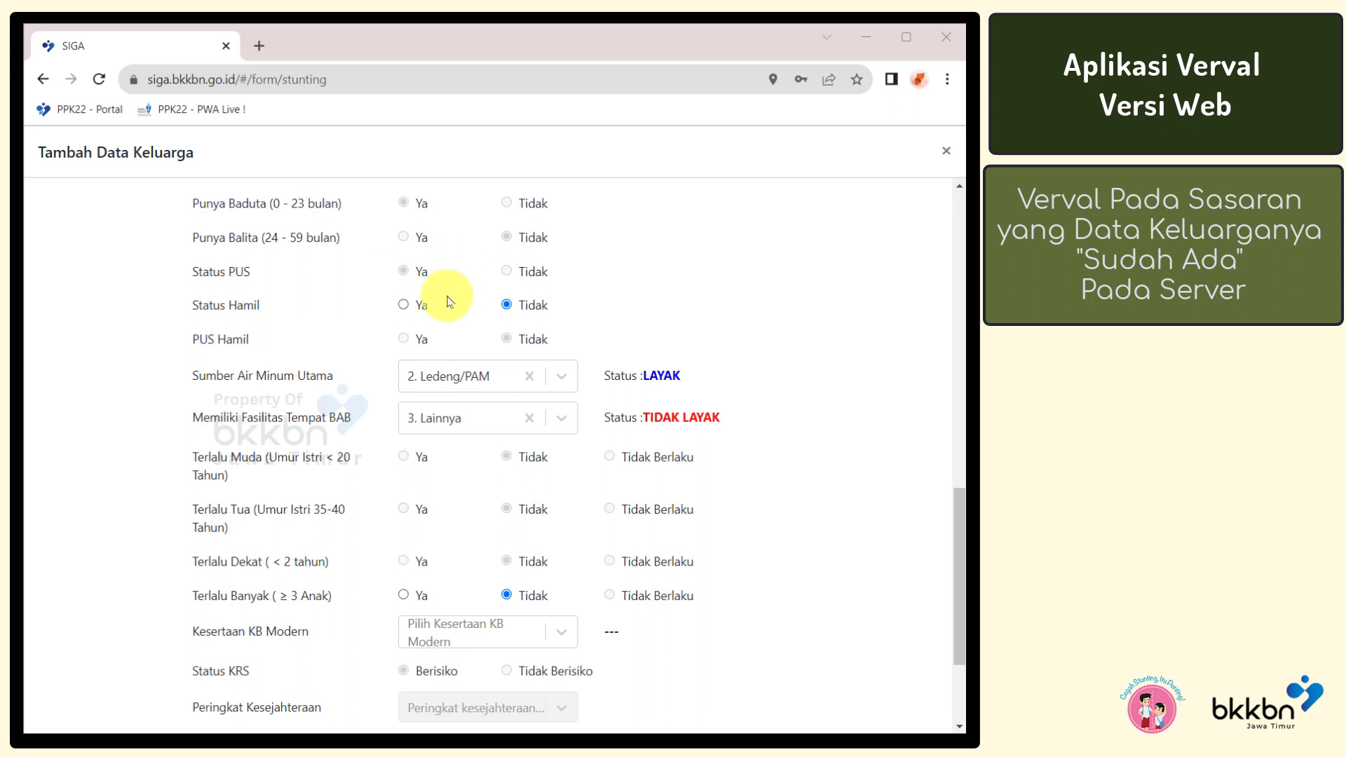
# Switch Status Hamil to Ya, then set it back to Tidak
pyautogui.click(402, 305)
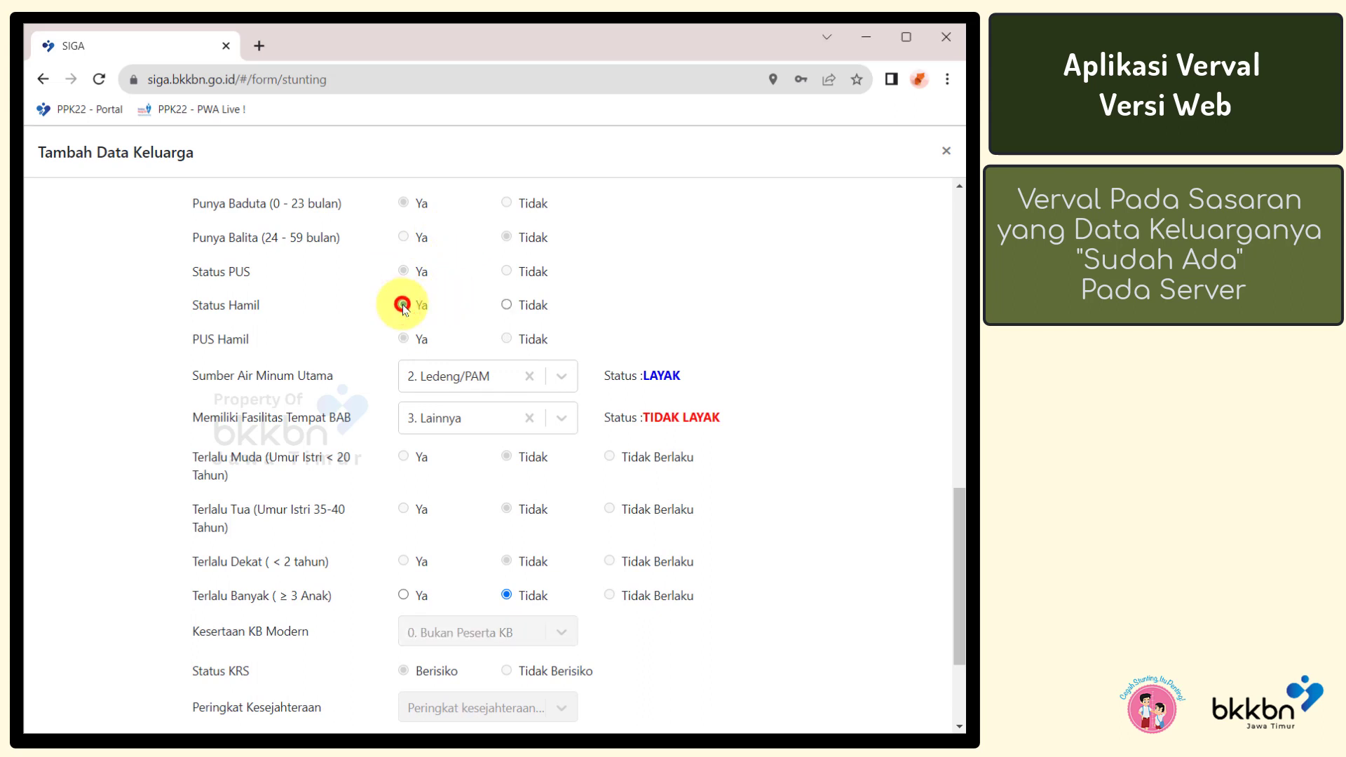
pyautogui.click(505, 306)
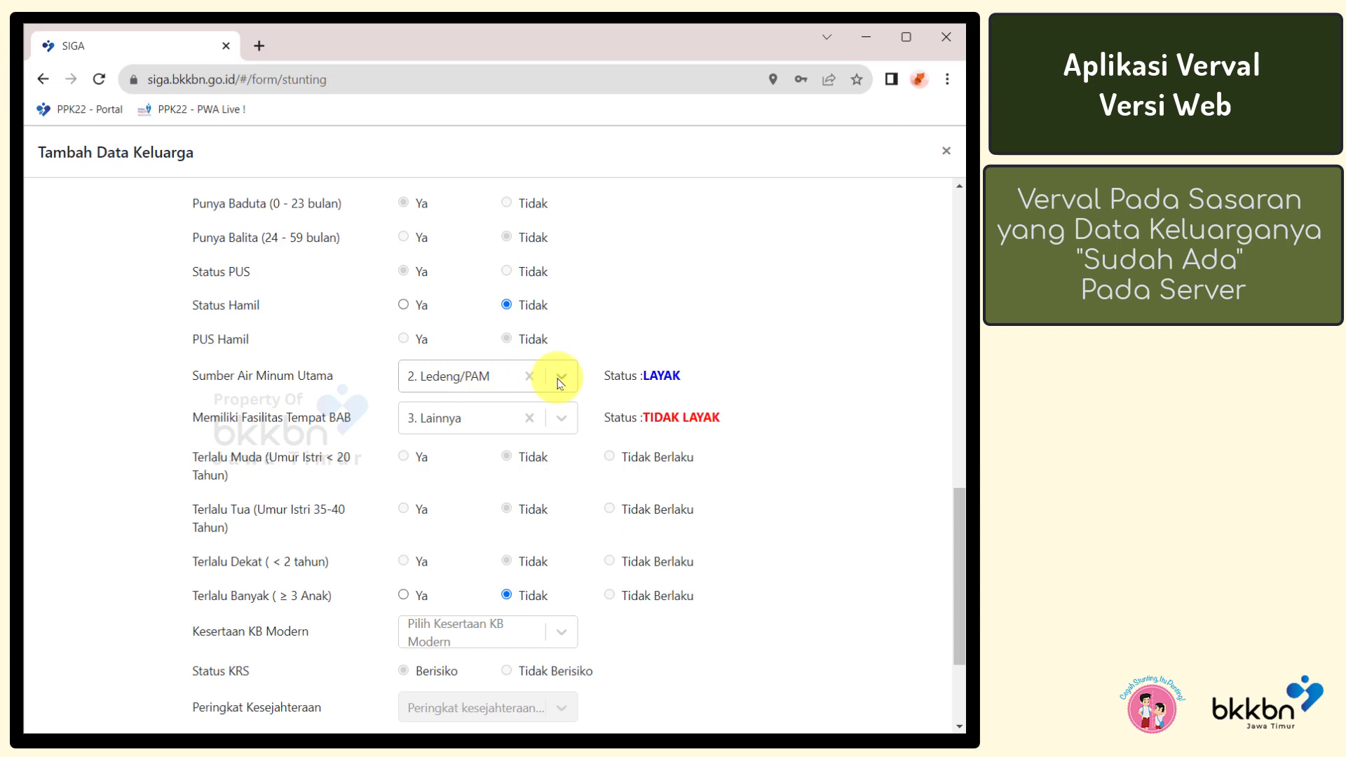
# Choose the second Fasilitas BAB option and set Terlalu Banyak to Ya
pyautogui.click(561, 420)
pyautogui.click(543, 455)
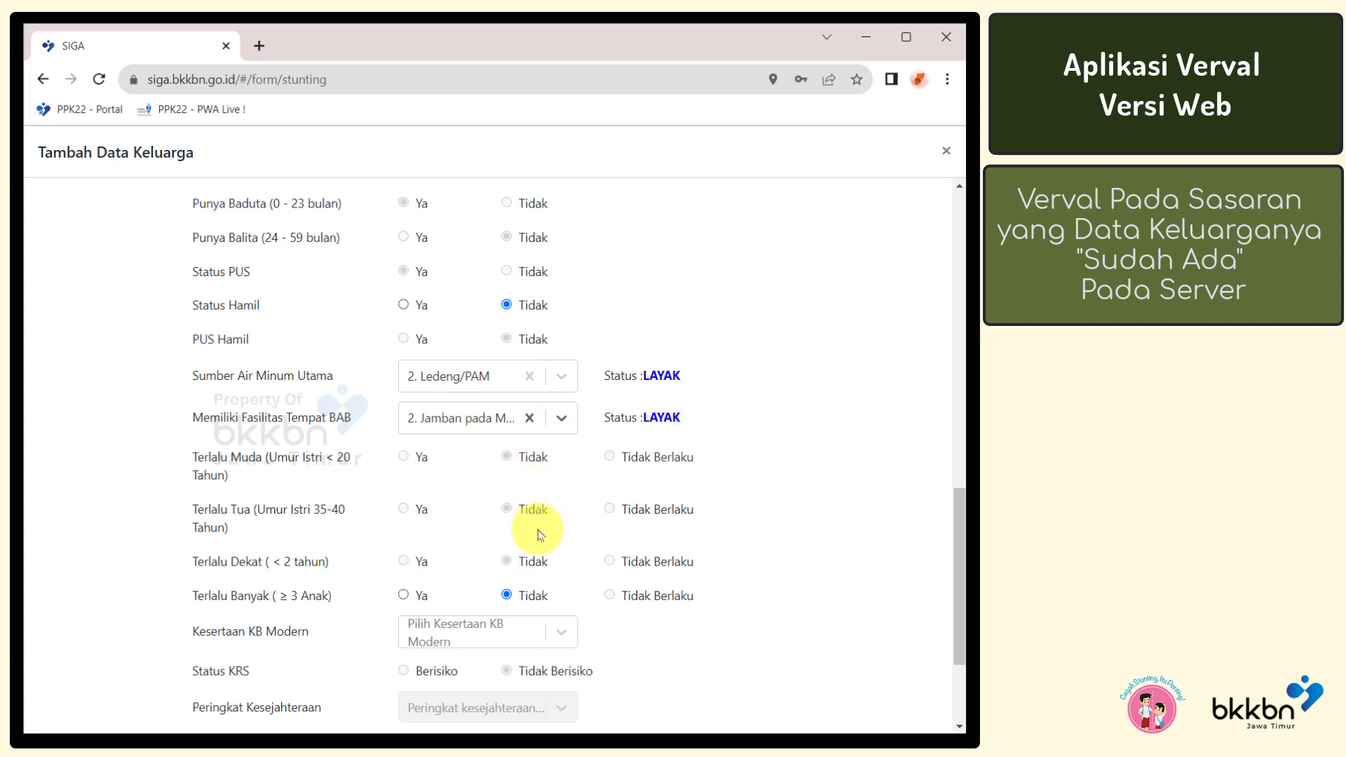
pyautogui.click(407, 596)
pyautogui.click(509, 599)
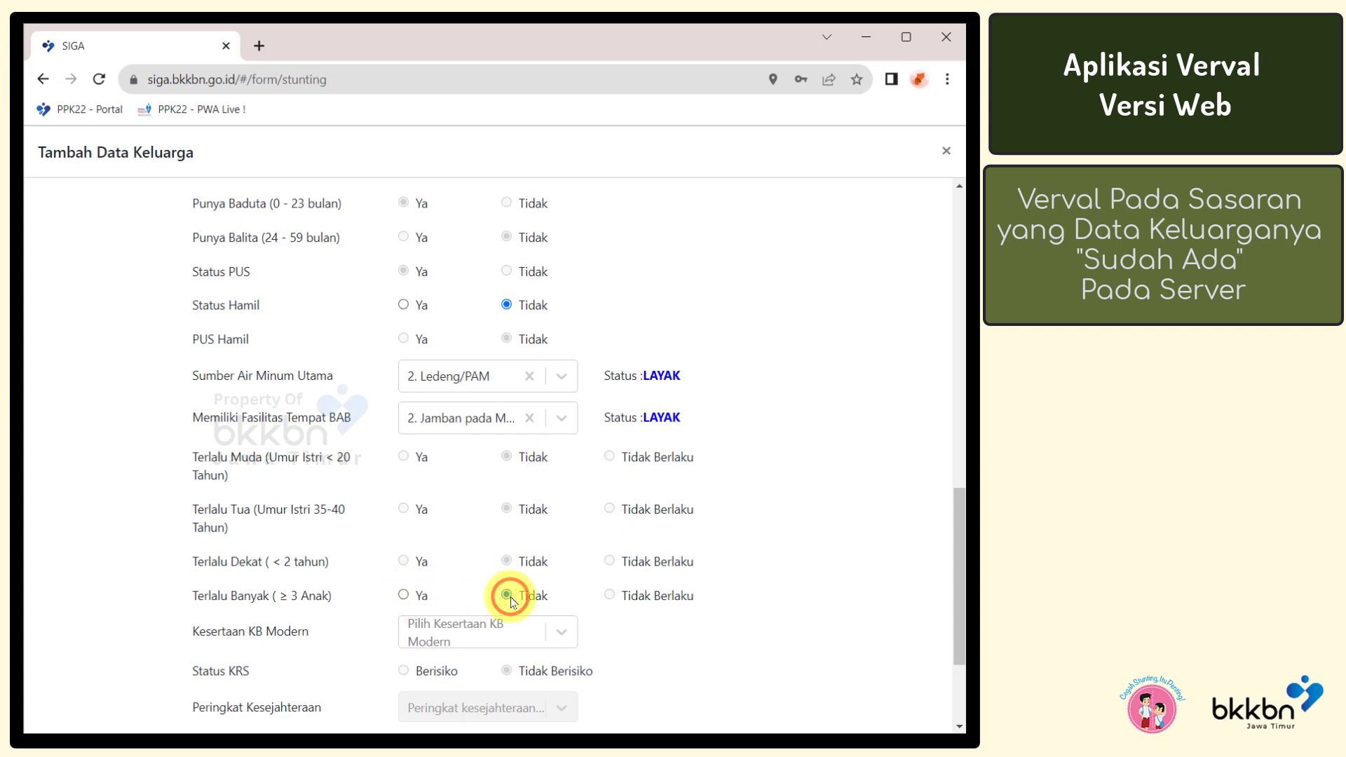
pyautogui.click(404, 595)
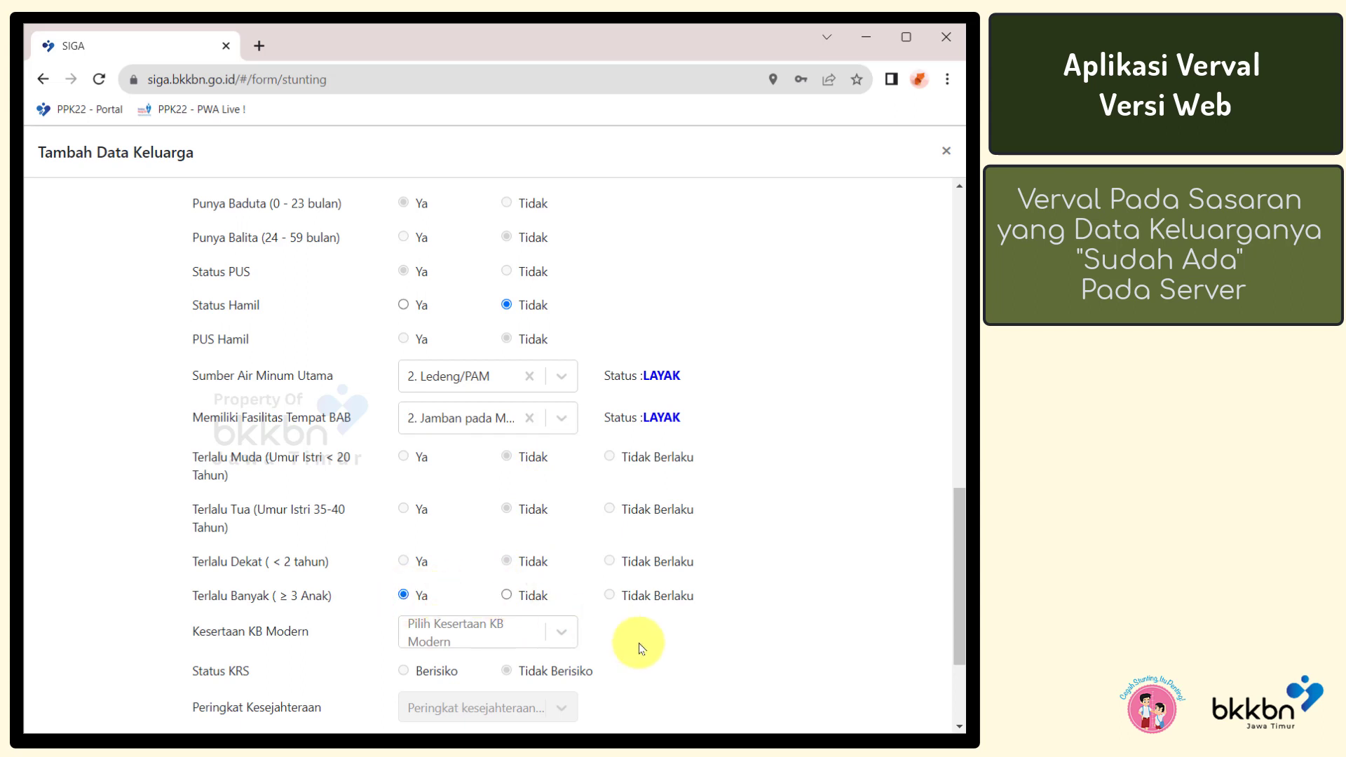
# Set Kesertaan KB Modern to 3. IUD/Spiral/AKDR
pyautogui.click(565, 633)
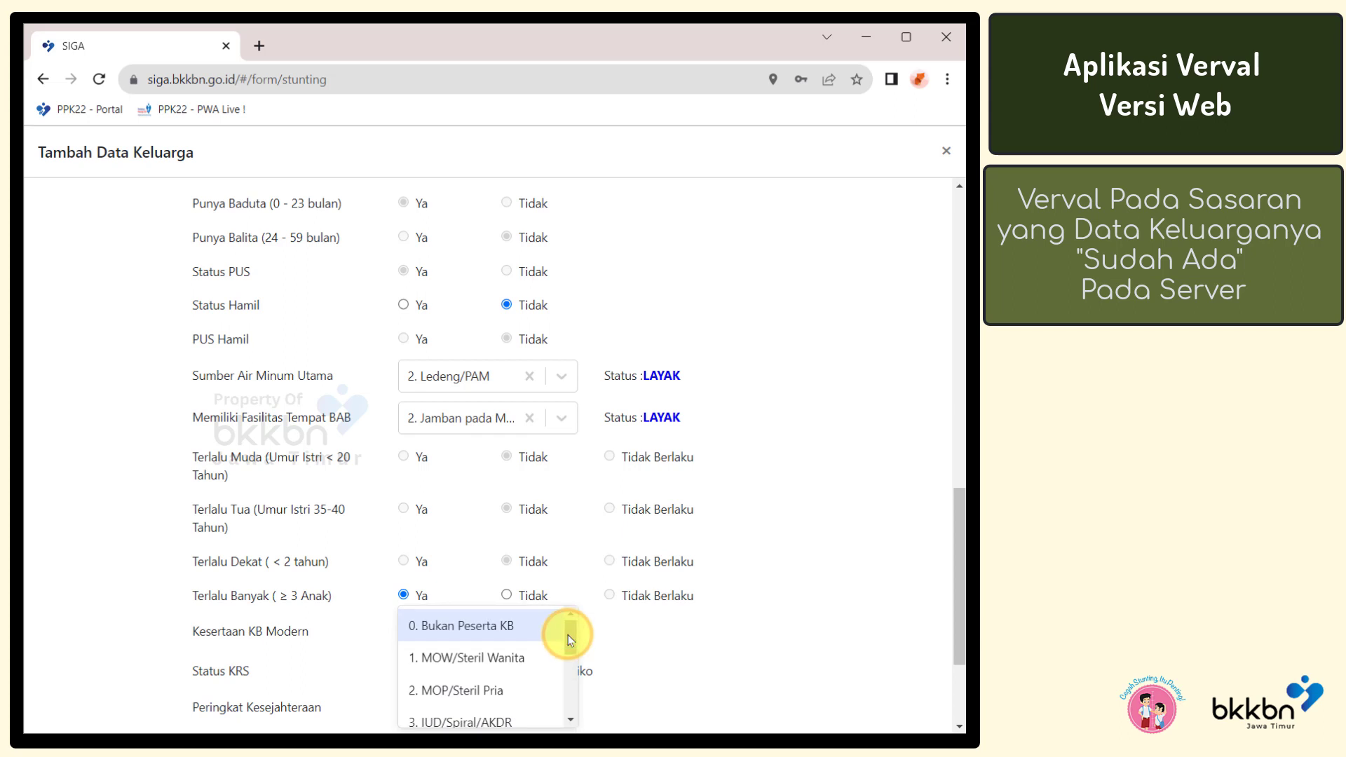
pyautogui.moveTo(566, 678); pyautogui.dragTo(568, 695)
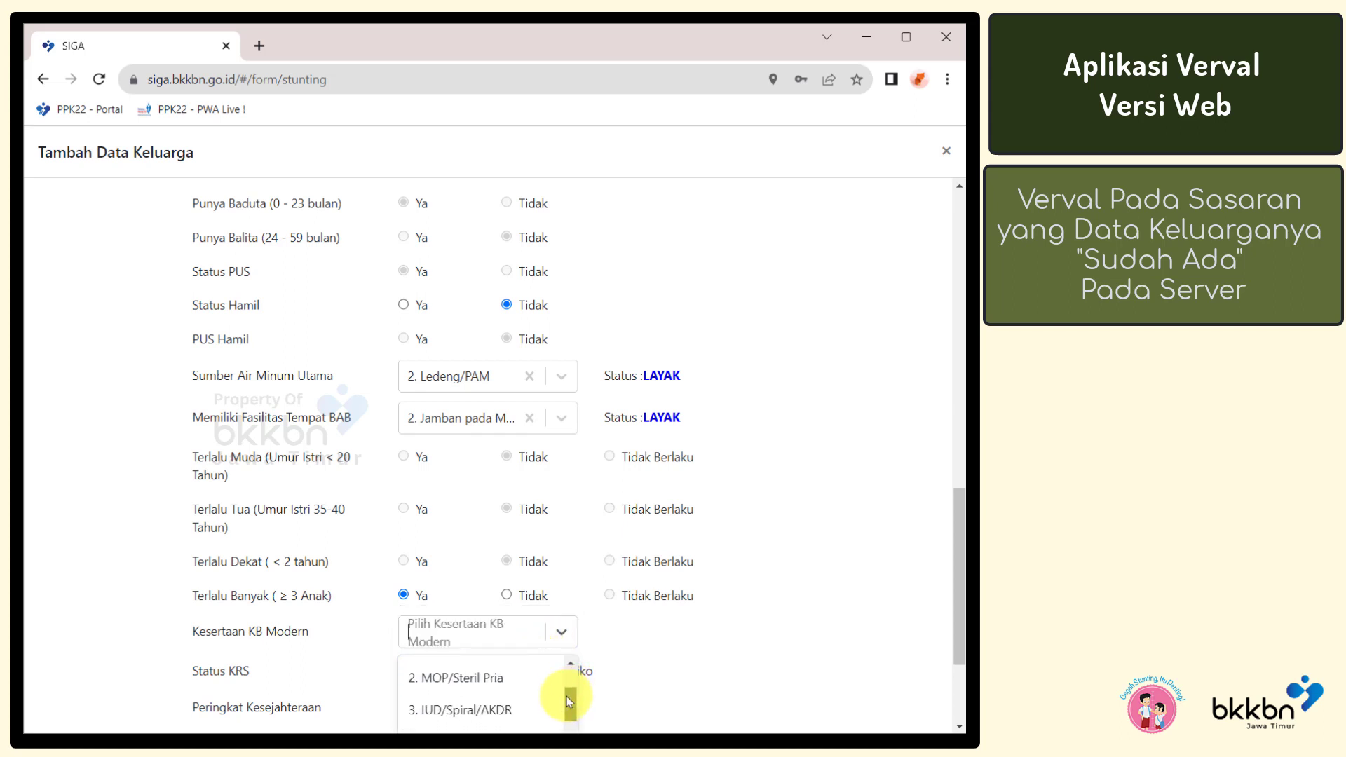
pyautogui.click(535, 711)
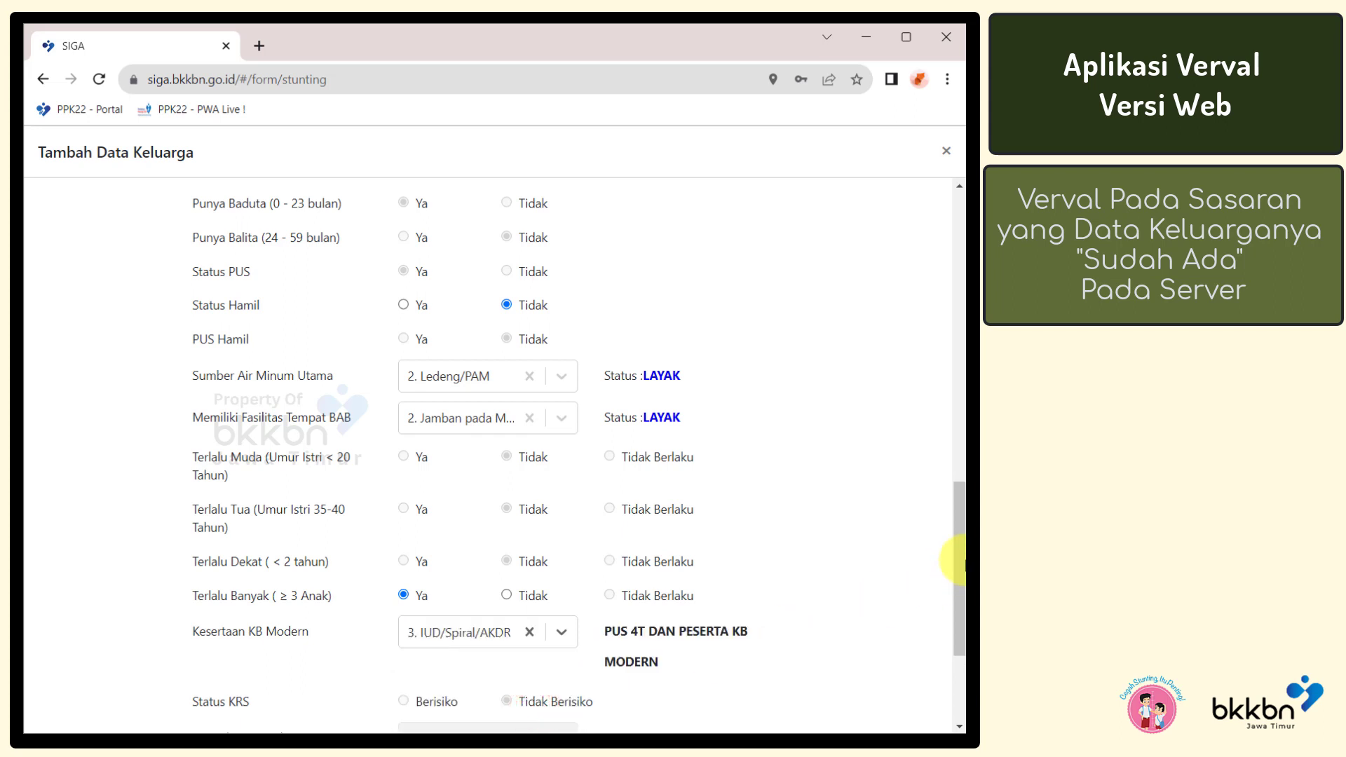
pyautogui.moveTo(960, 560); pyautogui.dragTo(955, 624)
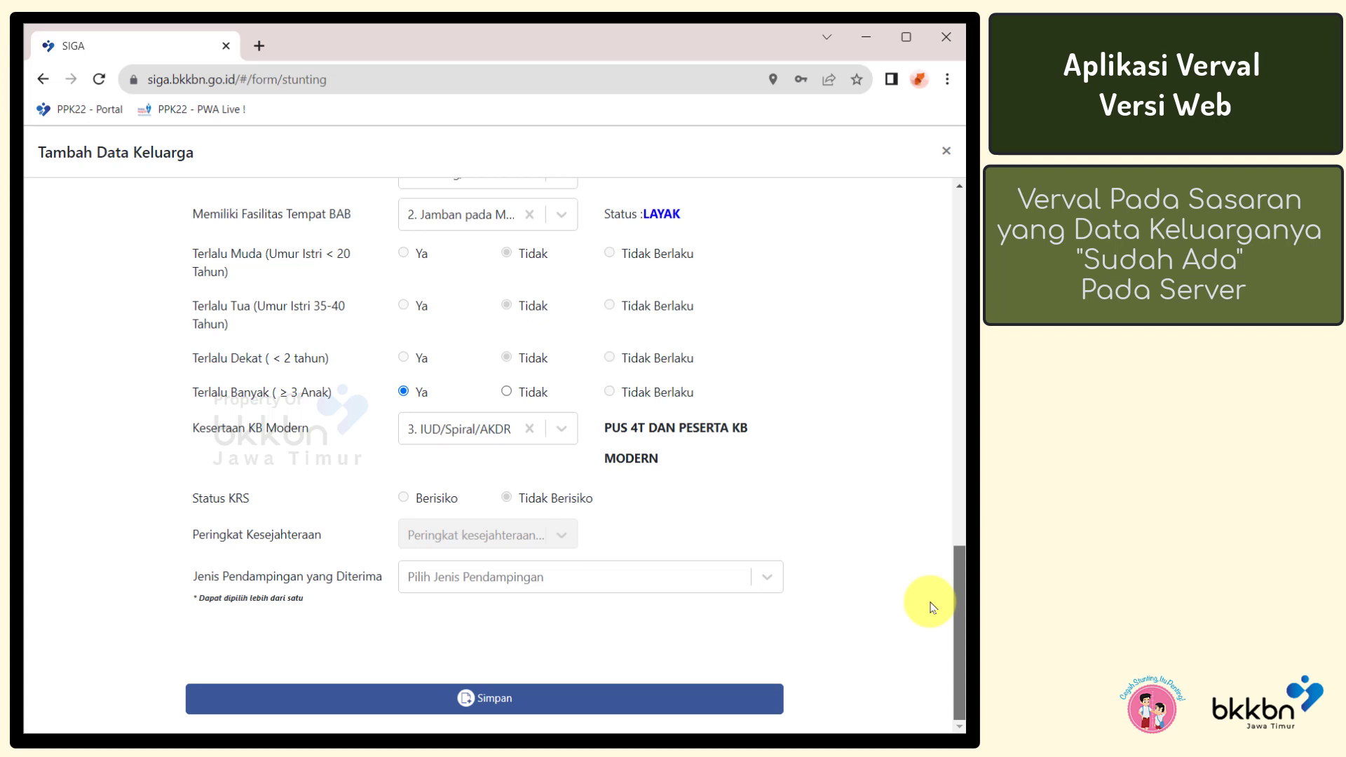
# Add fasilitasi rujukan and supplementary feeding (PMT) as Jenis Pendampingan
pyautogui.click(764, 578)
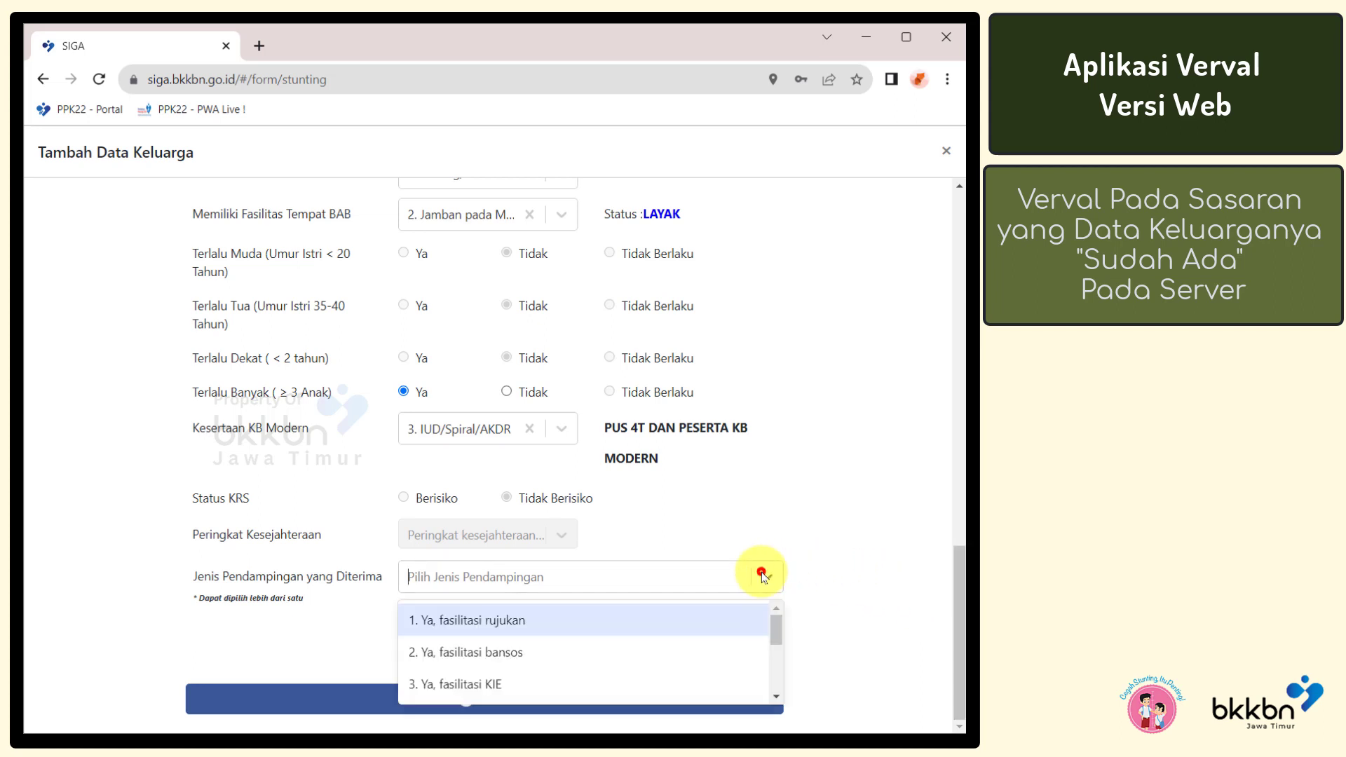
pyautogui.click(709, 620)
pyautogui.click(690, 579)
pyautogui.moveTo(774, 629); pyautogui.dragTo(770, 673)
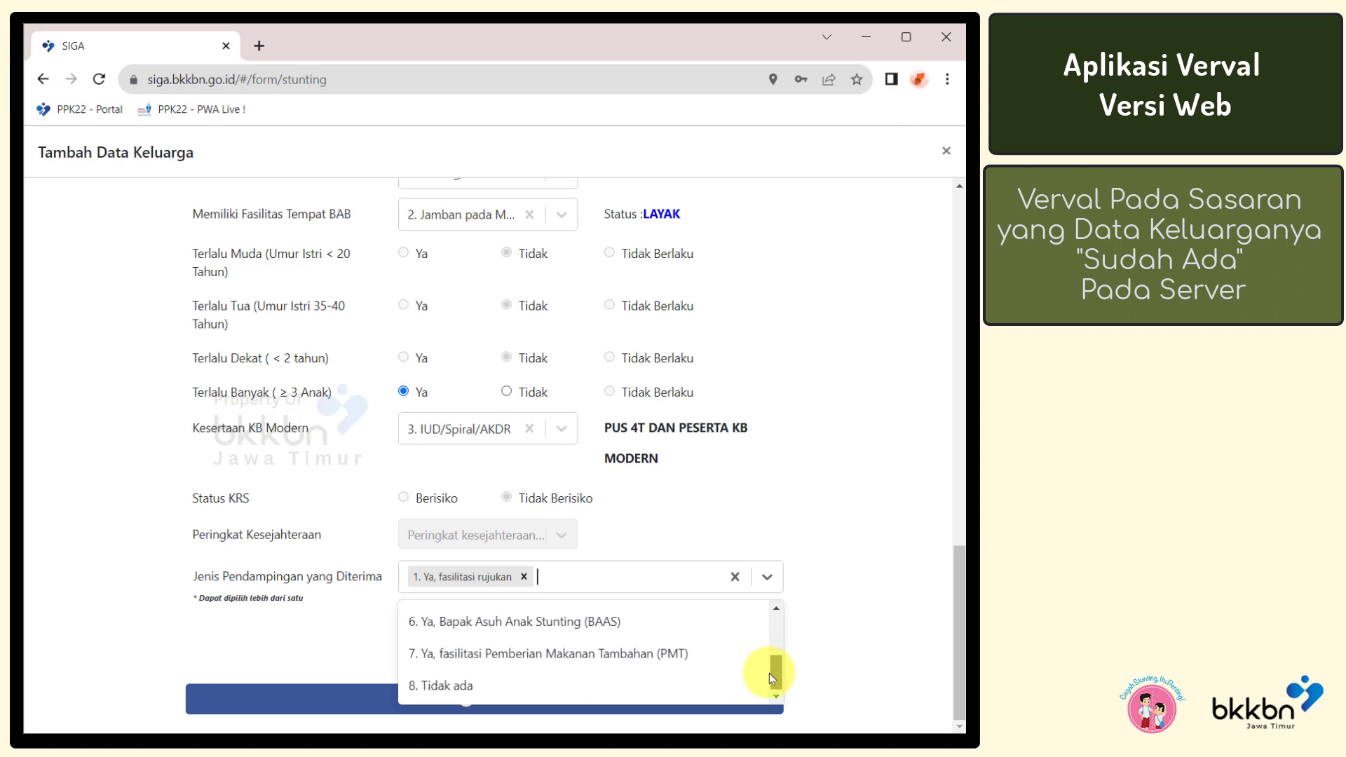
pyautogui.click(725, 664)
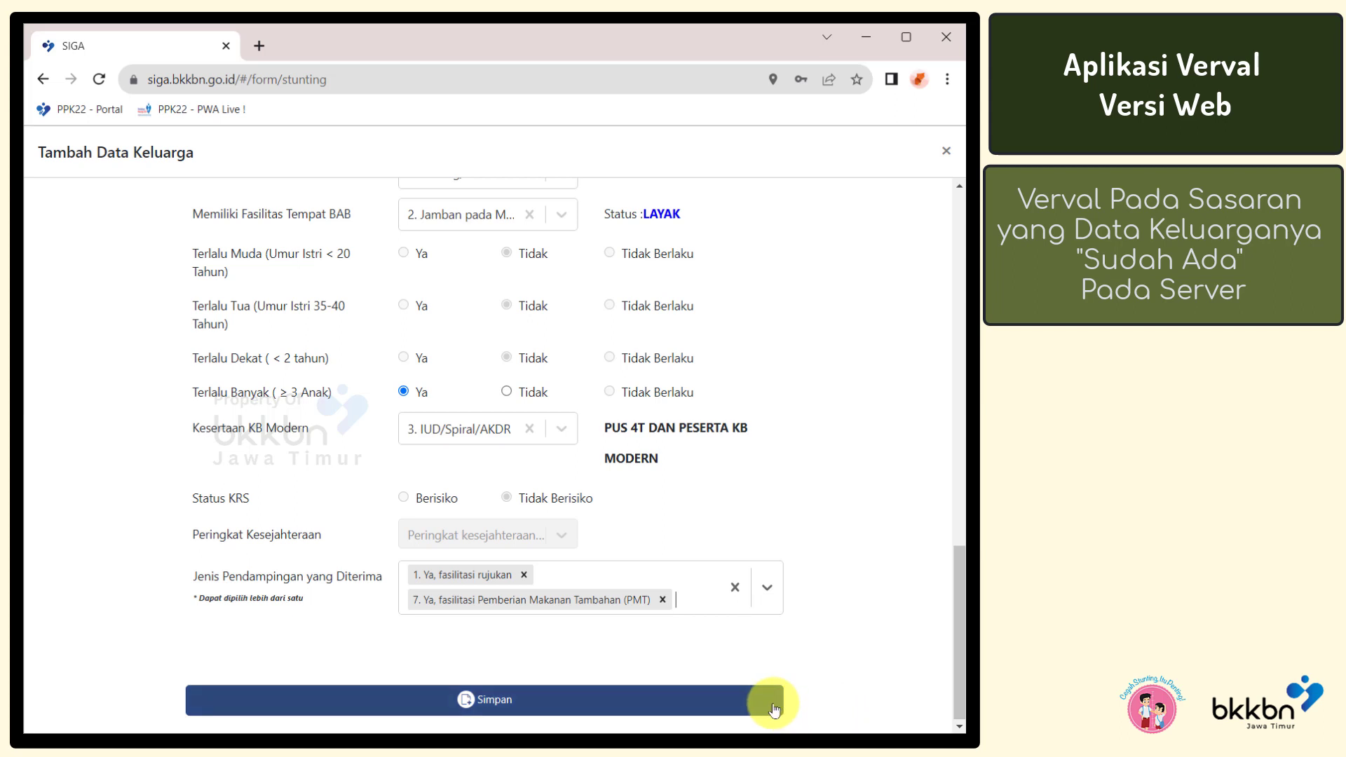
# Replace the assistance with options 2 bansos, 3 KIE and 4 elsimil surveillance, then save
pyautogui.click(767, 586)
pyautogui.click(776, 662)
pyautogui.click(498, 714)
pyautogui.click(517, 649)
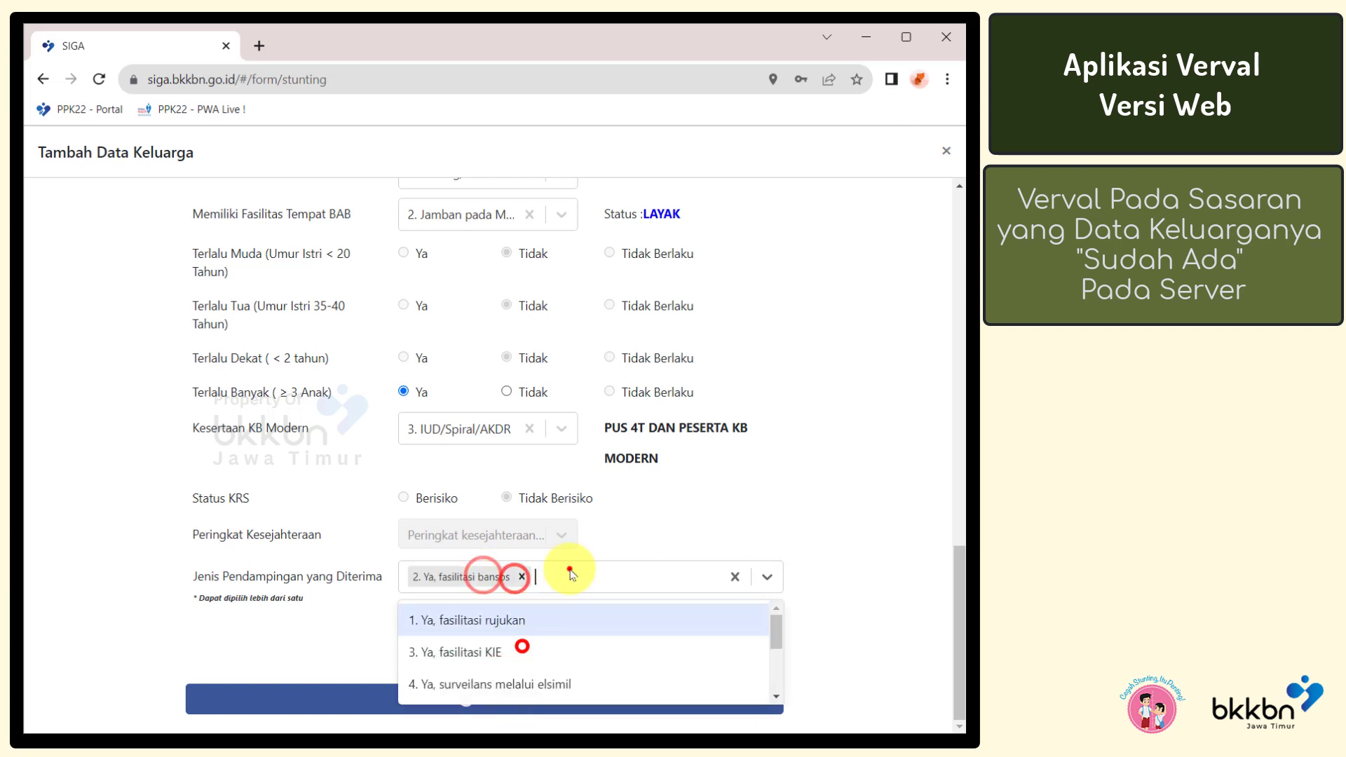
pyautogui.click(550, 649)
pyautogui.click(633, 647)
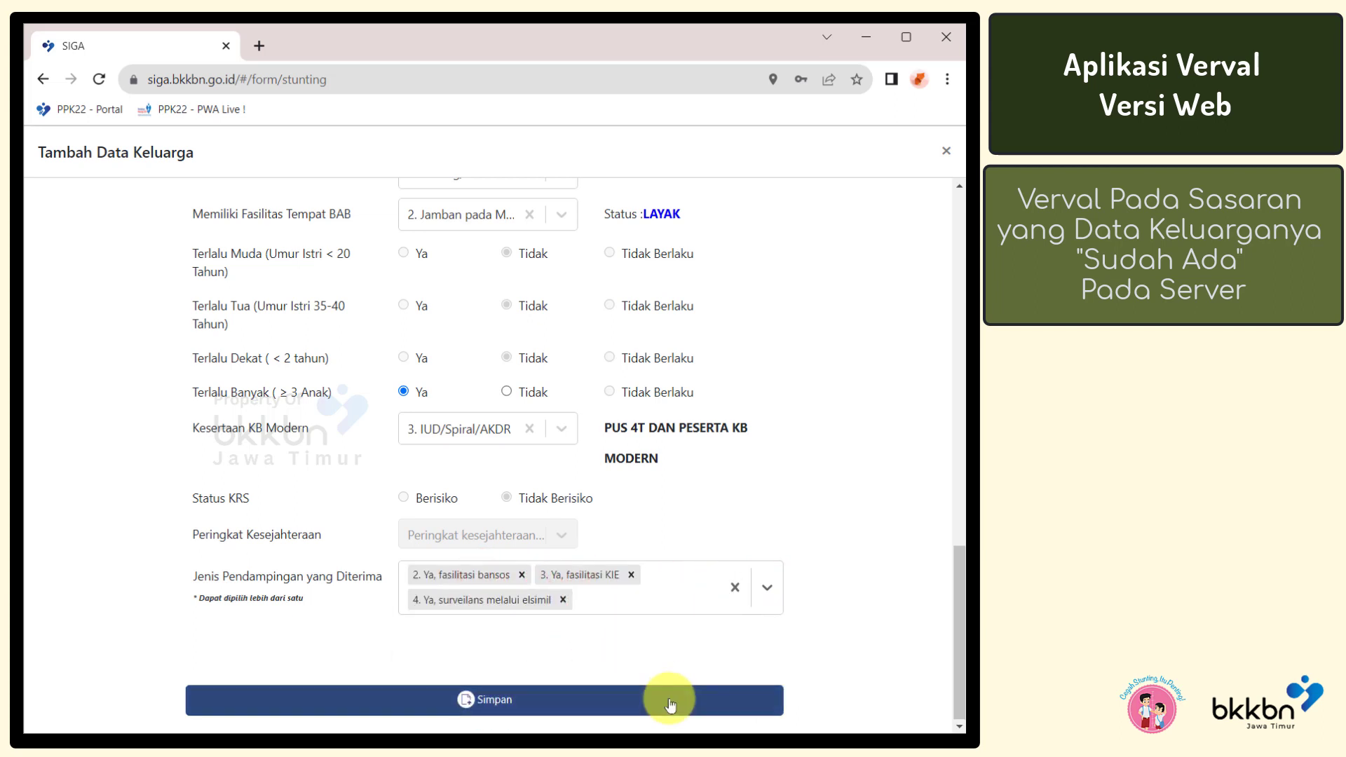
pyautogui.click(669, 703)
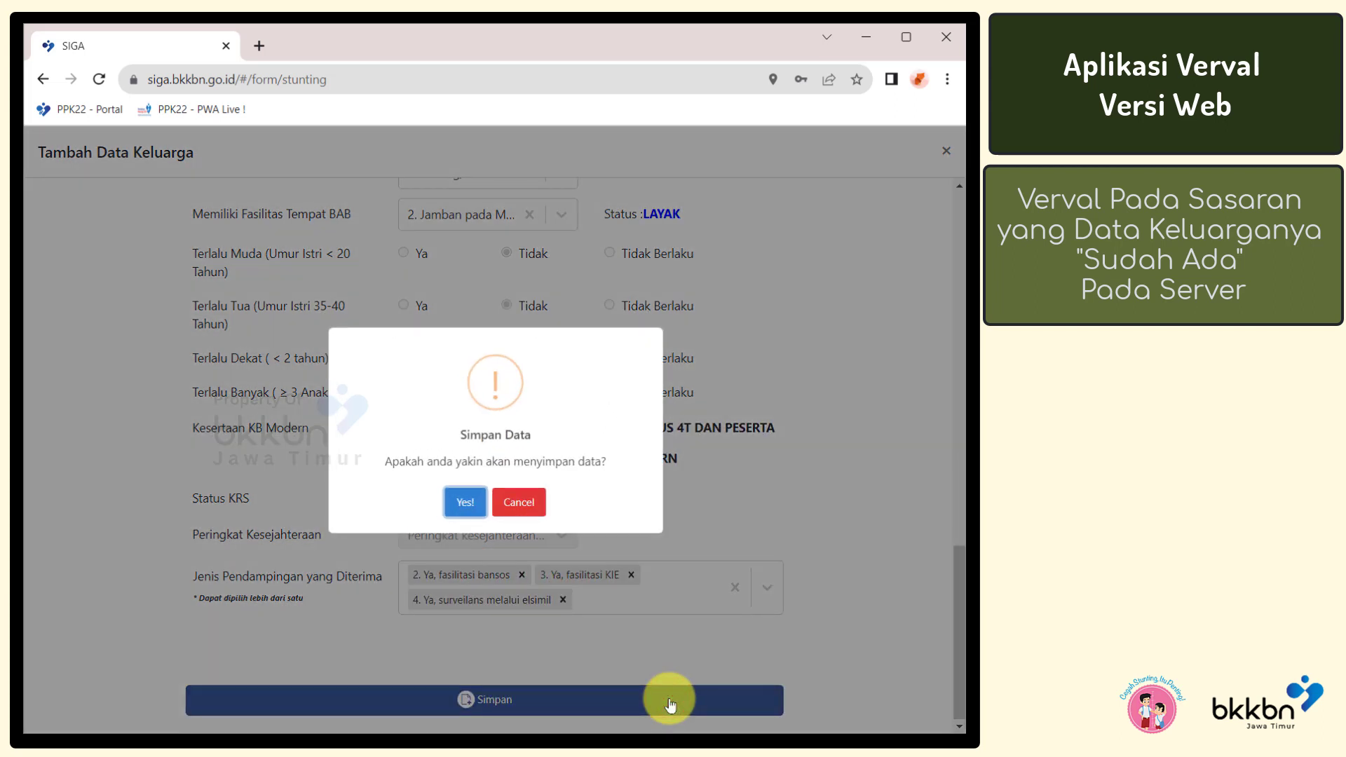
# Confirm the Simpan Data dialog with Yes! to store the family
pyautogui.click(470, 502)
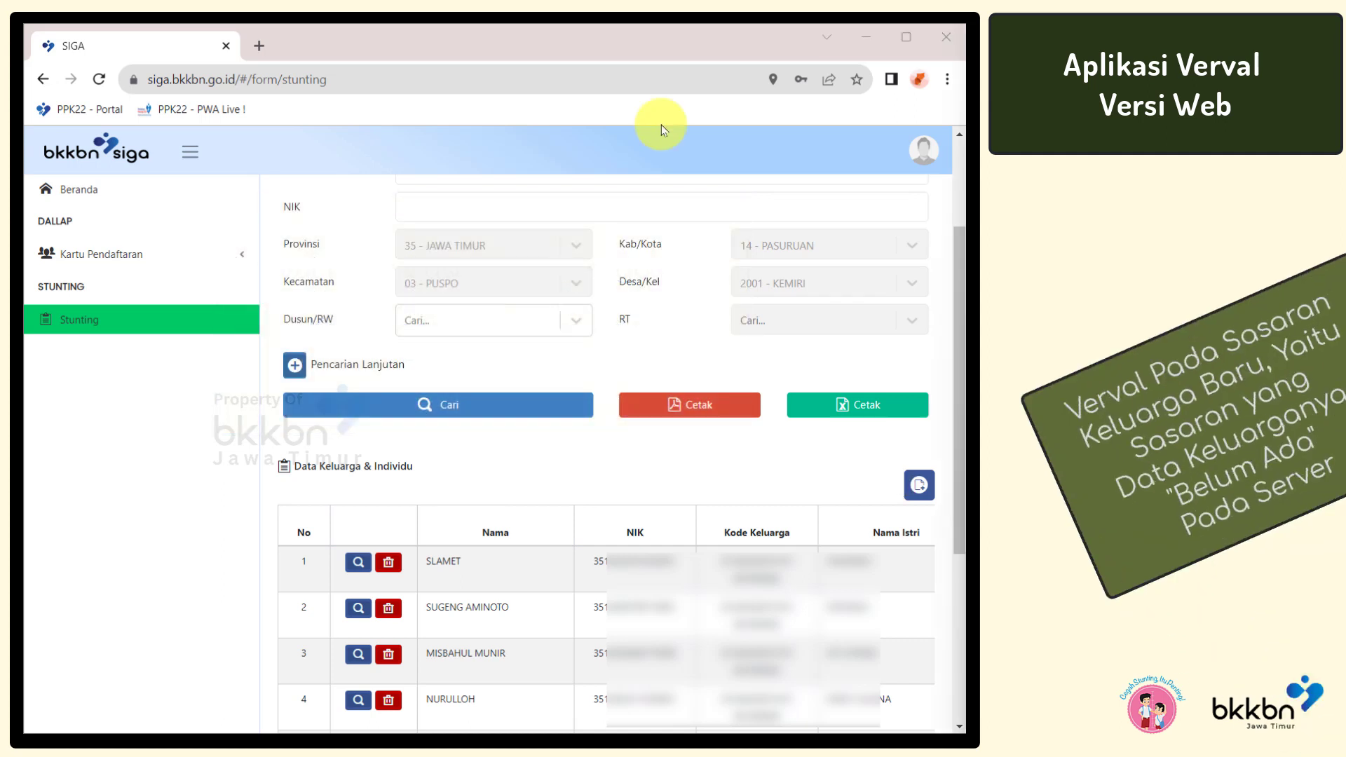
# Add a family manually in Dusun/RW 0101 - KEMIRI/01 and RT 001 - RT 01
pyautogui.click(920, 484)
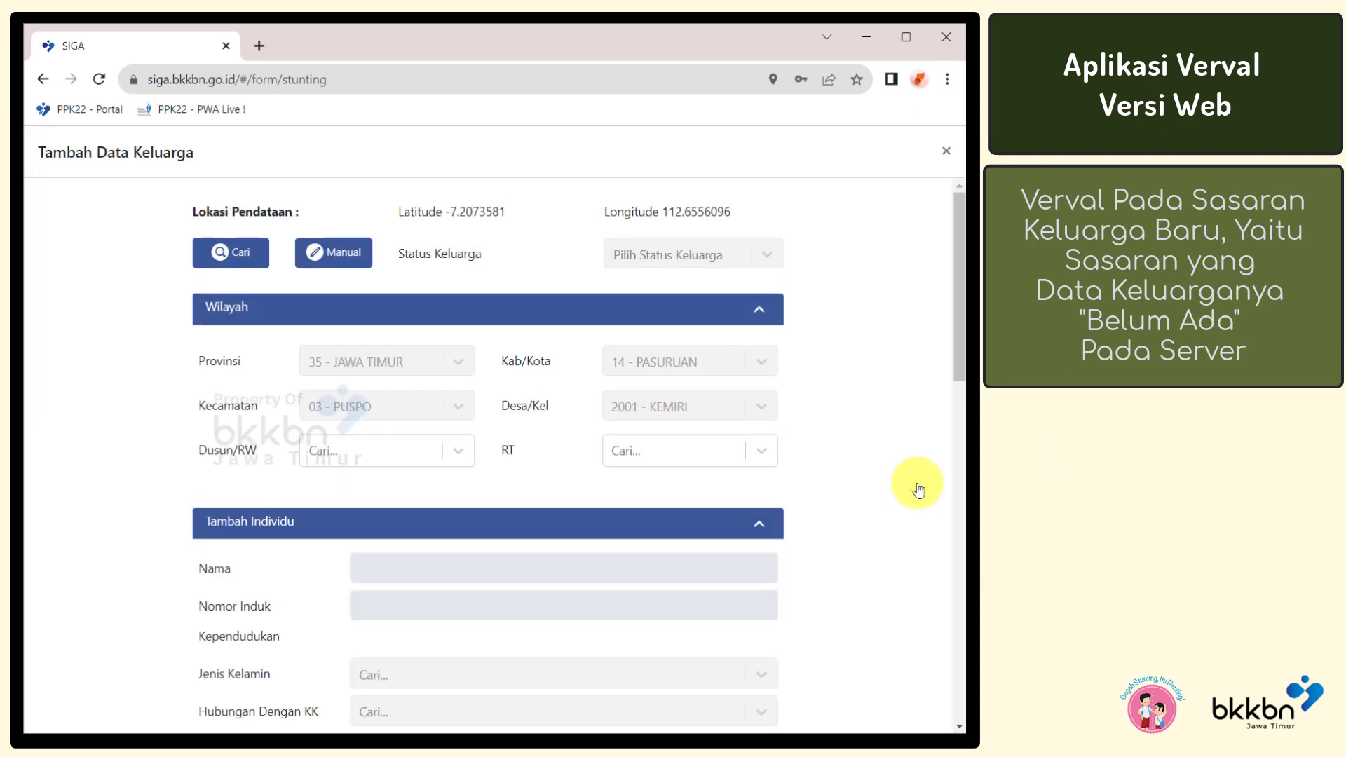
pyautogui.click(371, 266)
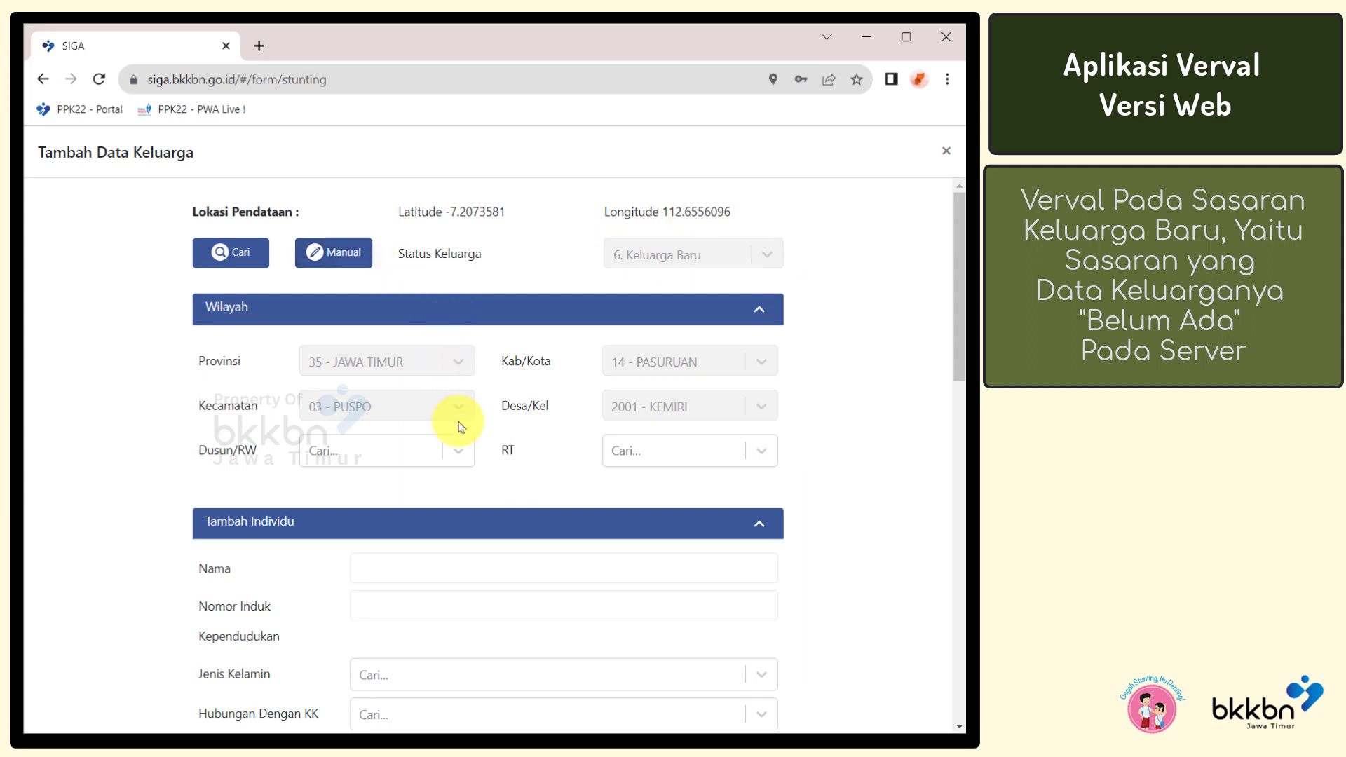
pyautogui.click(459, 456)
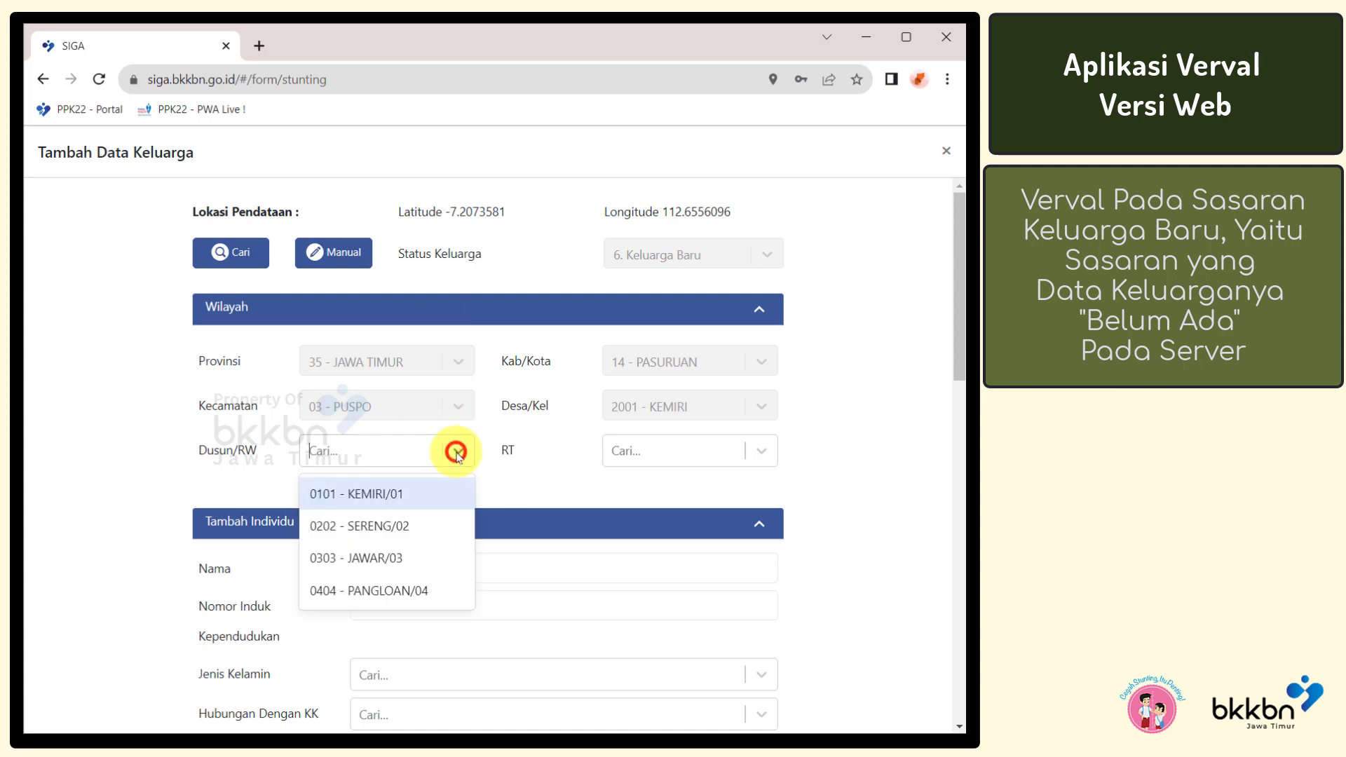
pyautogui.click(441, 494)
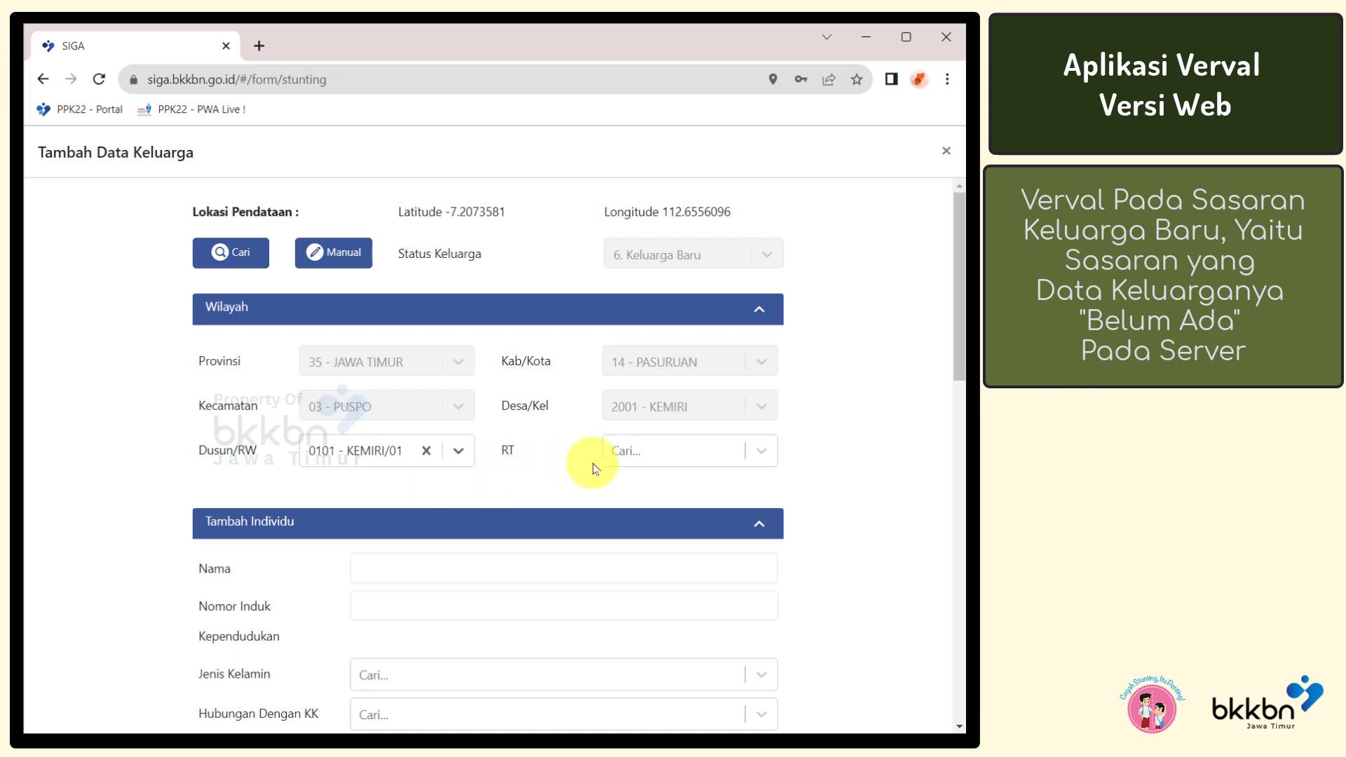
pyautogui.click(631, 461)
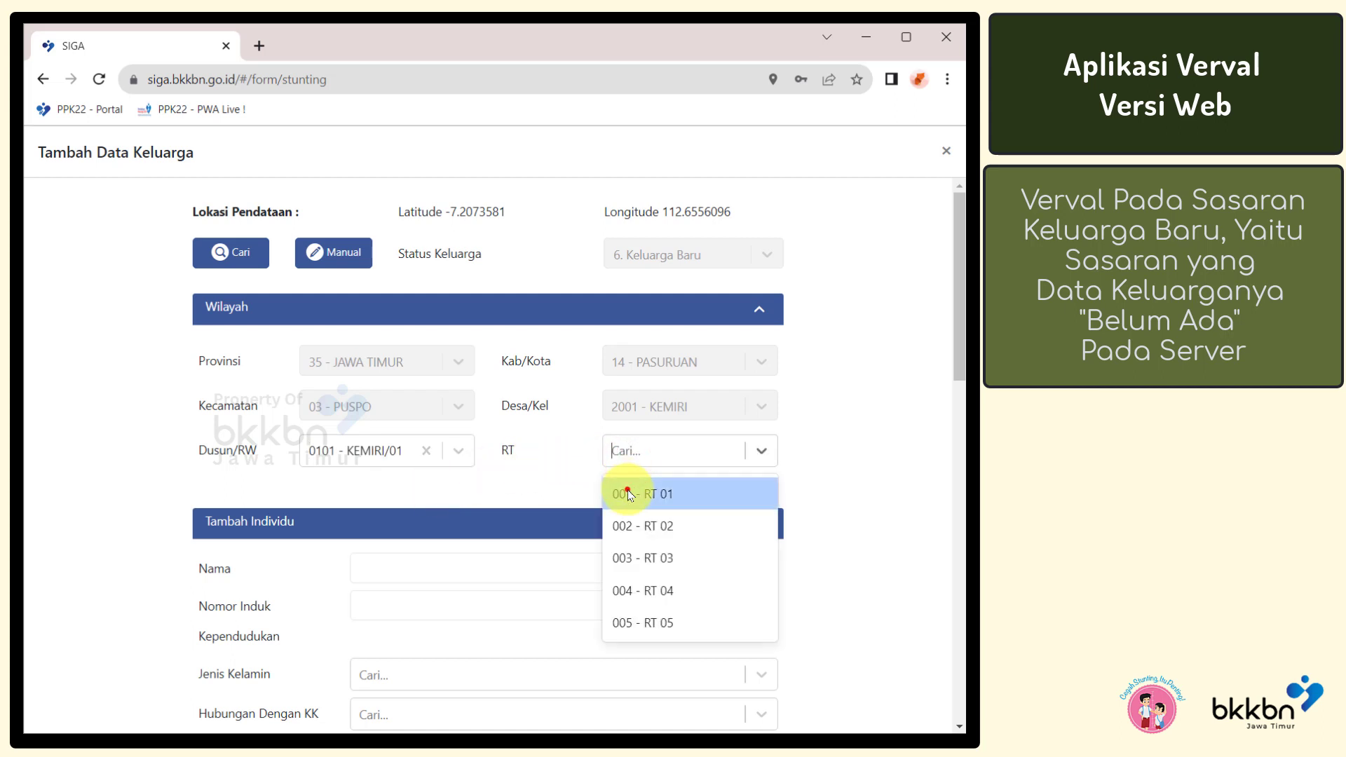
pyautogui.click(628, 489)
pyautogui.moveTo(959, 273); pyautogui.dragTo(955, 379)
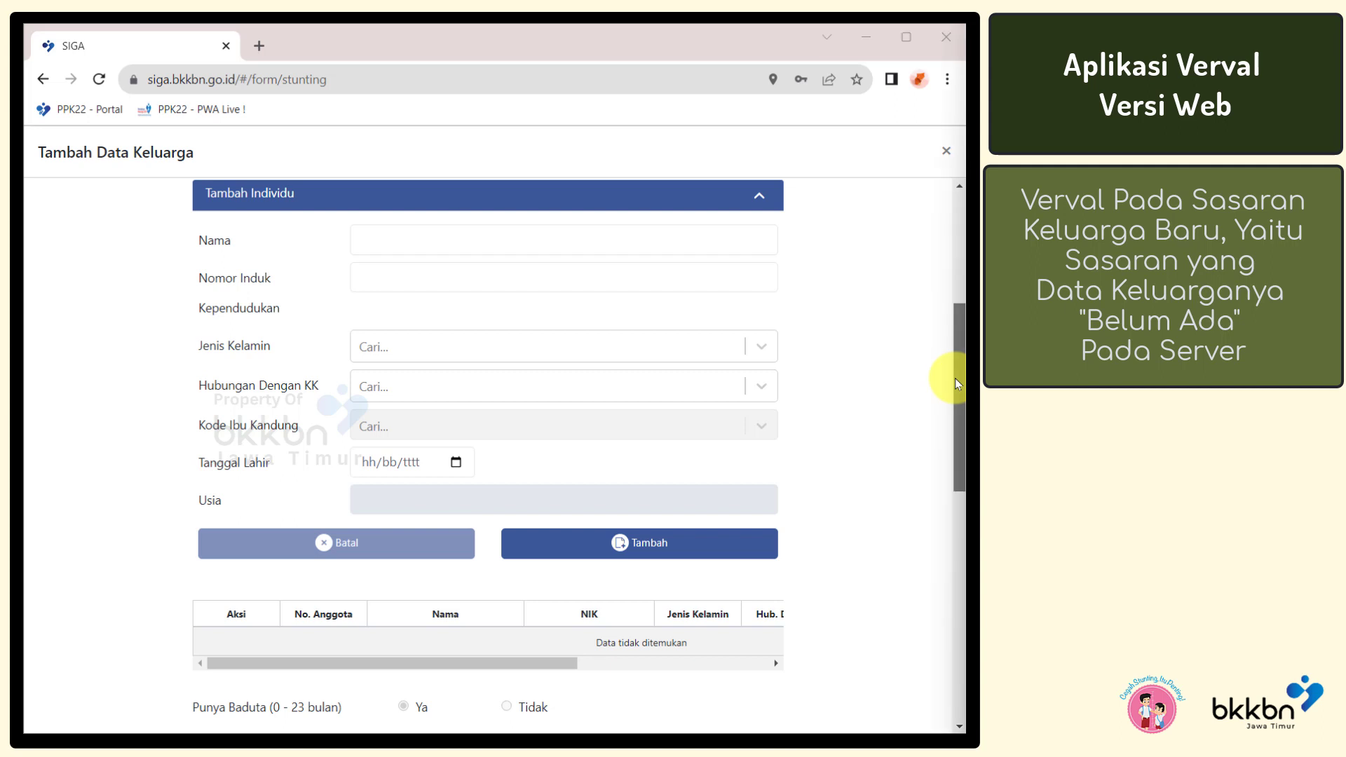
pyautogui.click(613, 244)
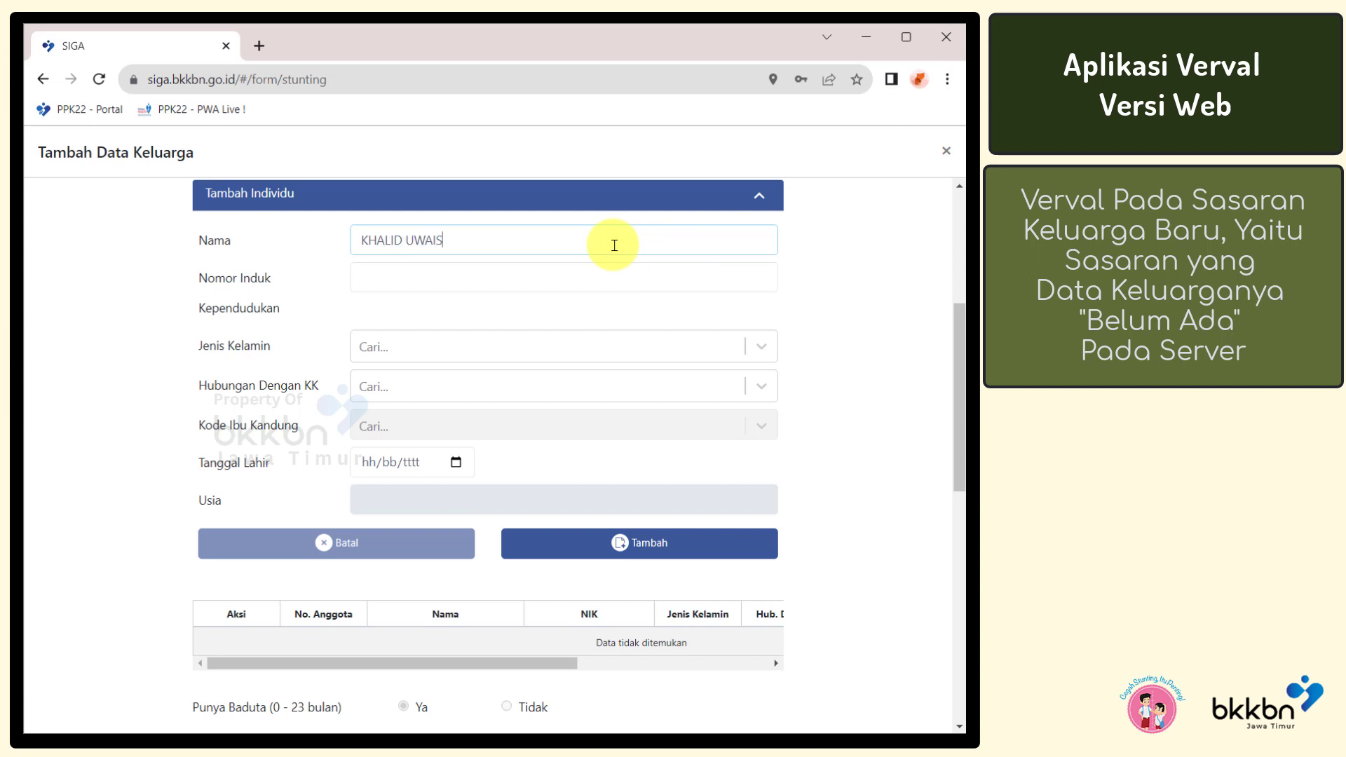
pyautogui.click(608, 277)
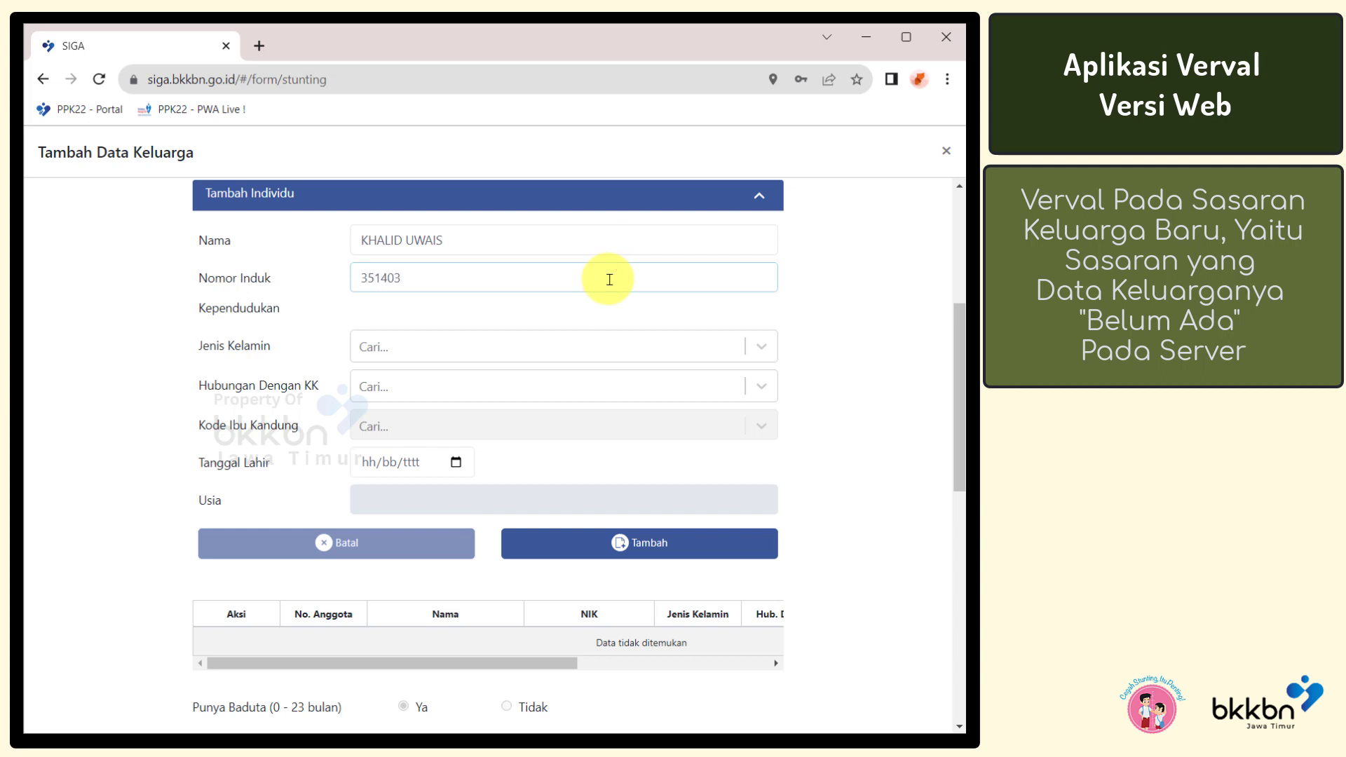
pyautogui.click(598, 339)
pyautogui.click(580, 385)
pyautogui.click(562, 388)
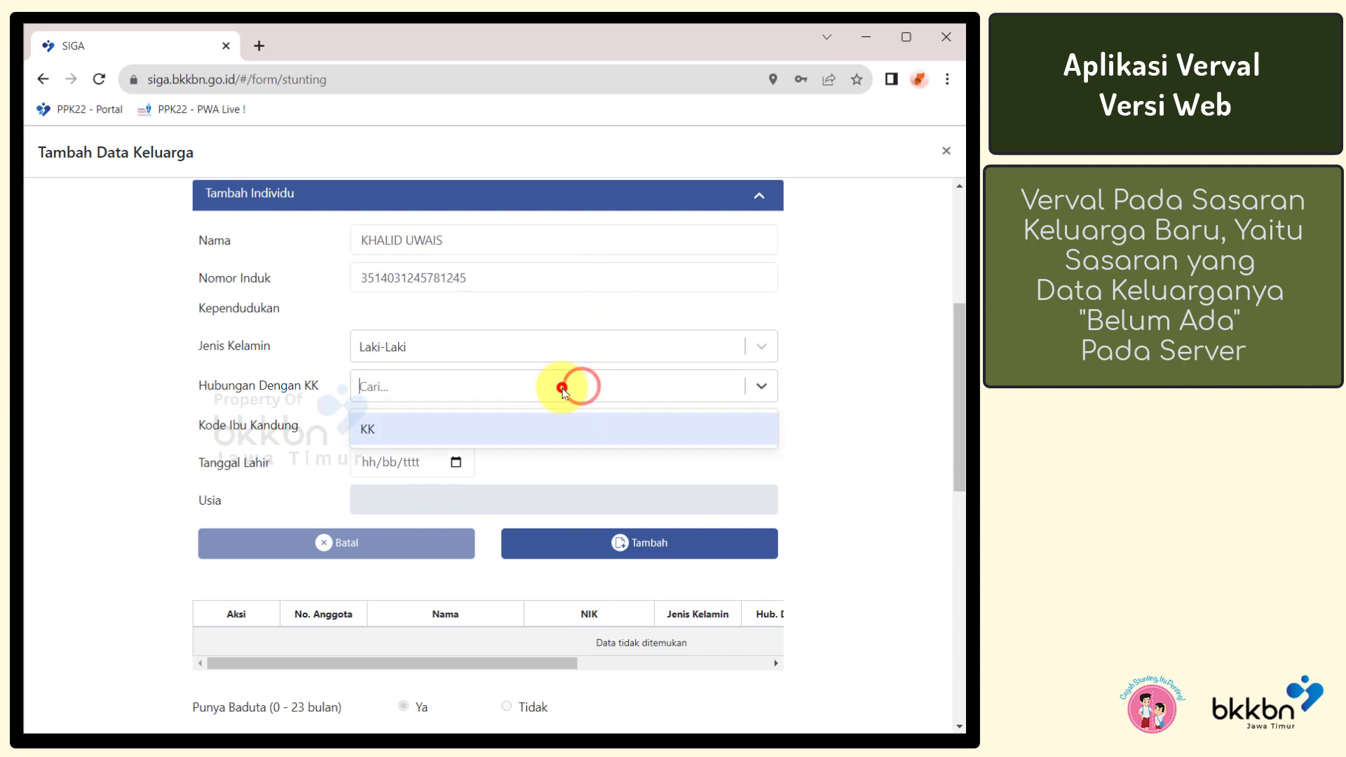
pyautogui.click(561, 428)
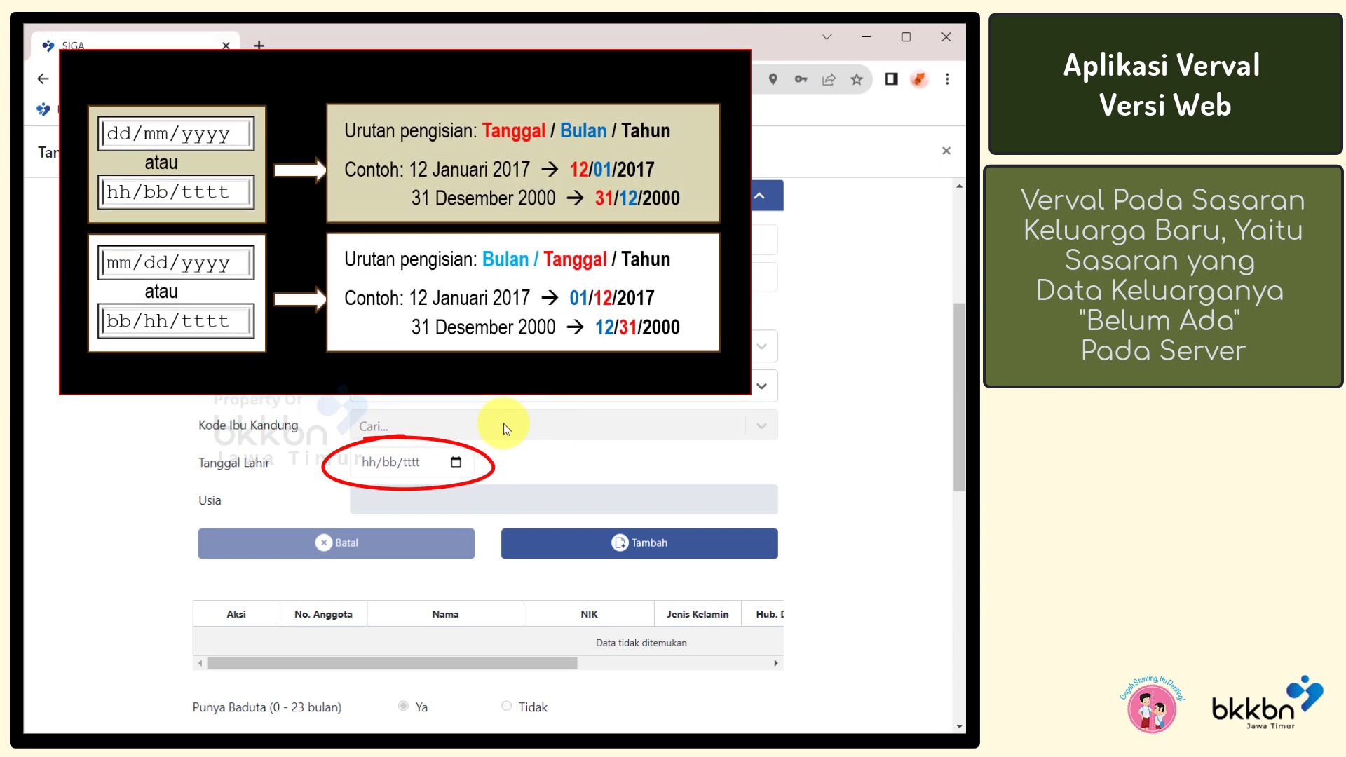
pyautogui.click(372, 465)
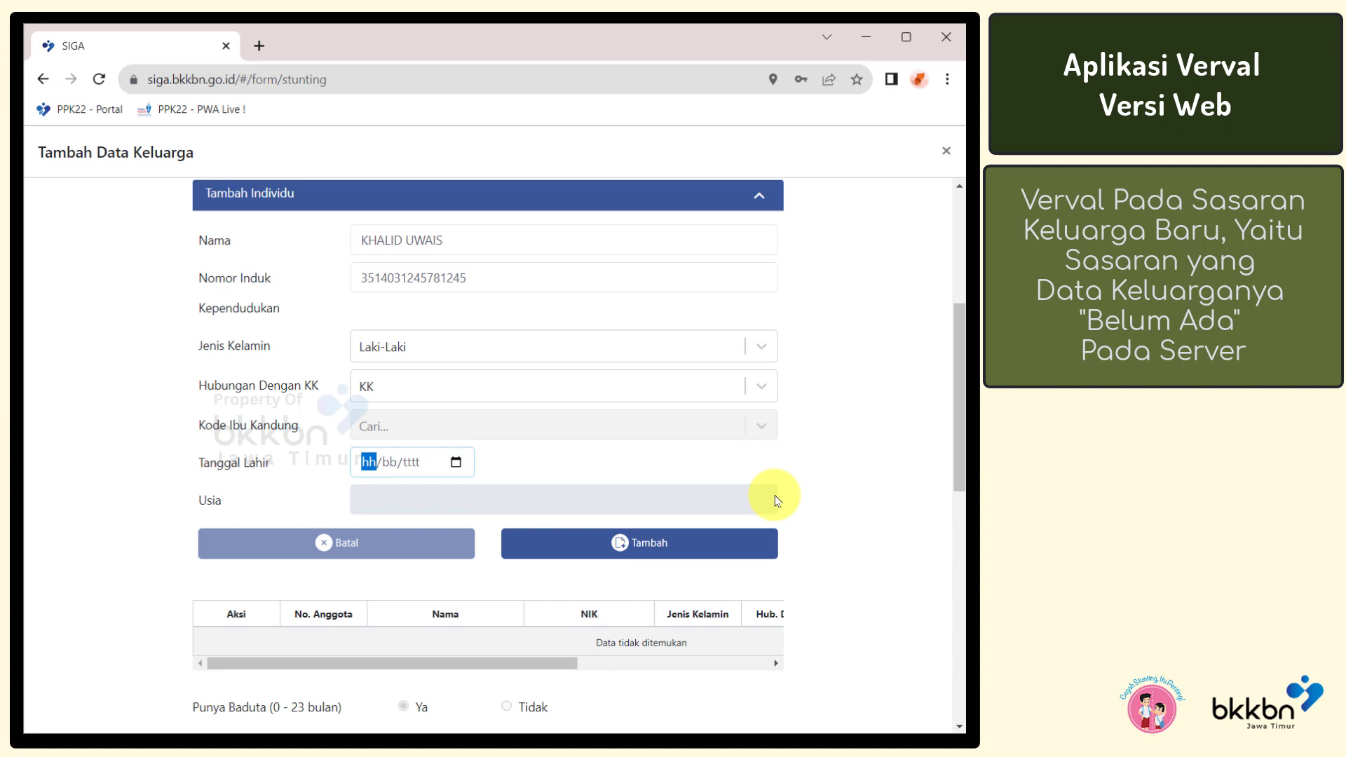
pyautogui.write('08/04/')
pyautogui.write('19')
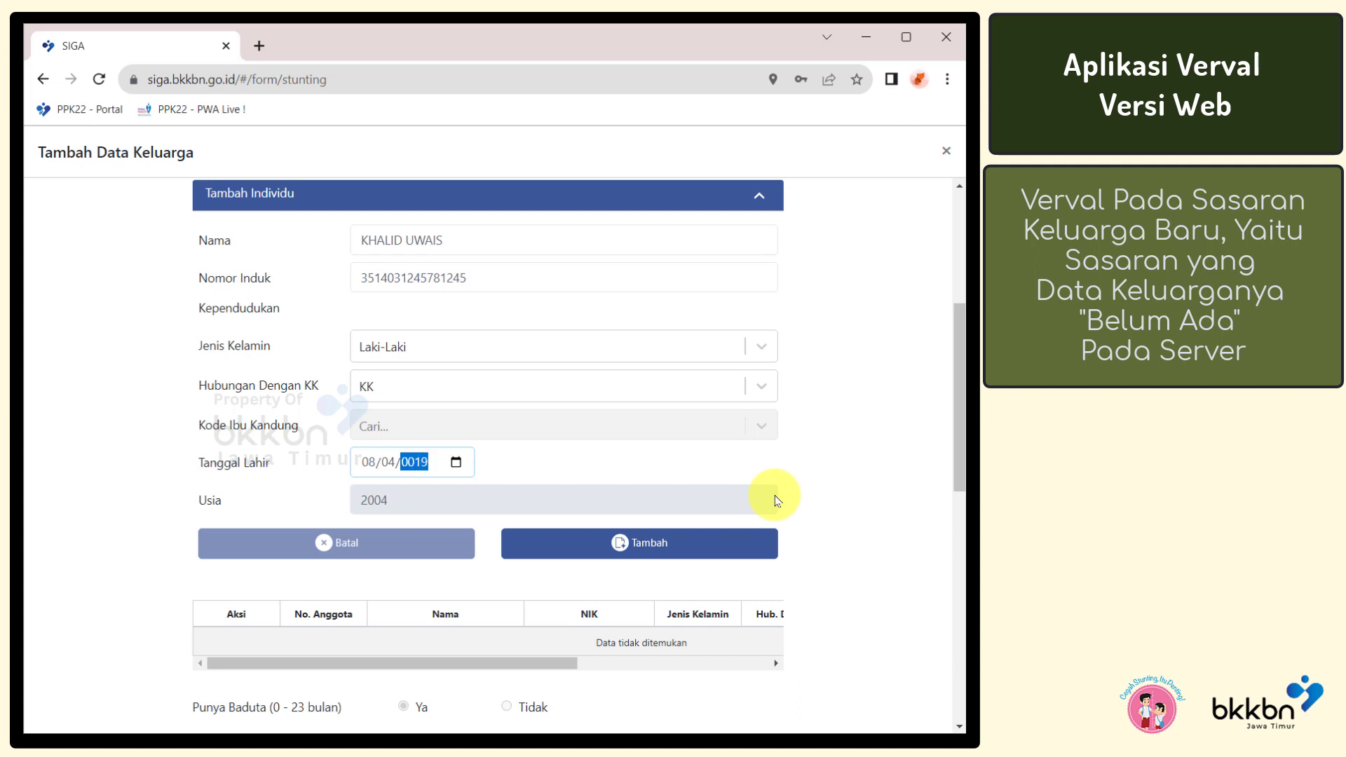
pyautogui.write('79')
pyautogui.click(706, 465)
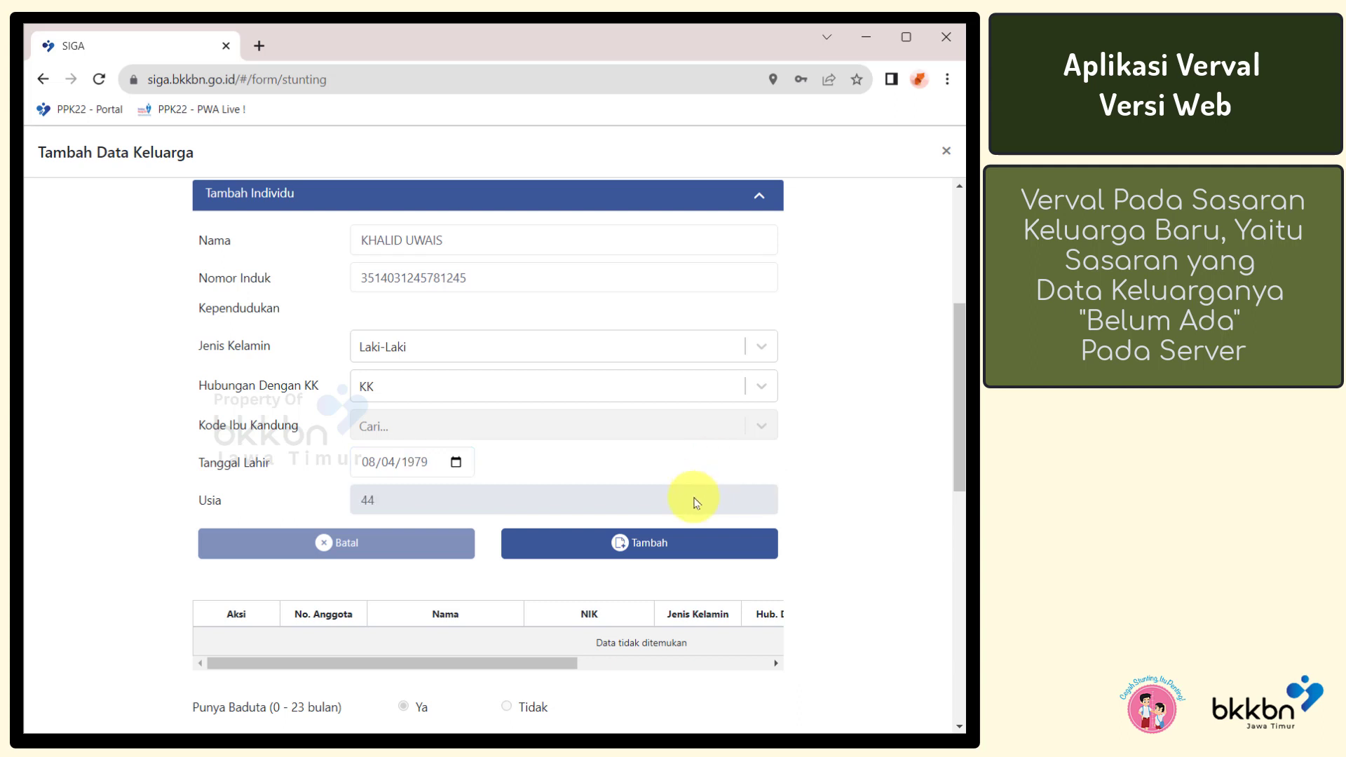
pyautogui.click(666, 553)
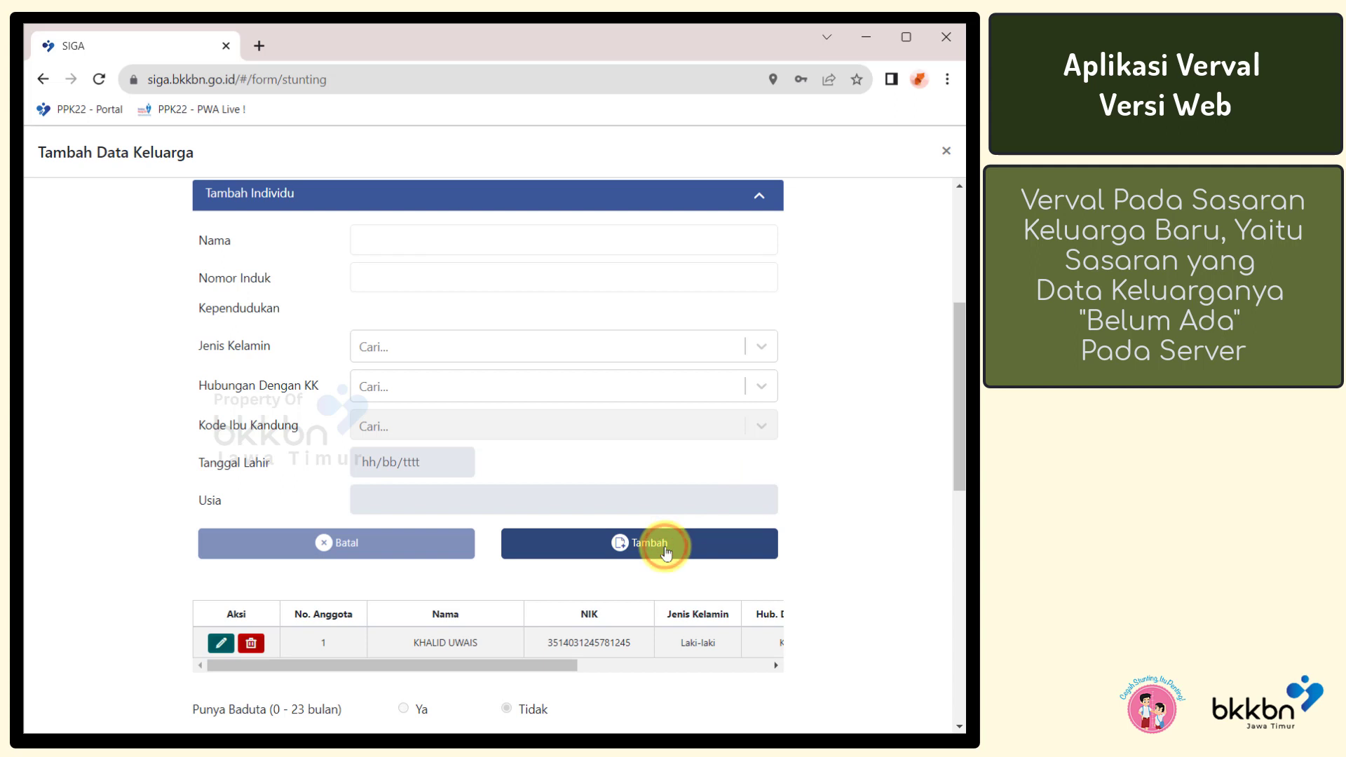
pyautogui.click(501, 240)
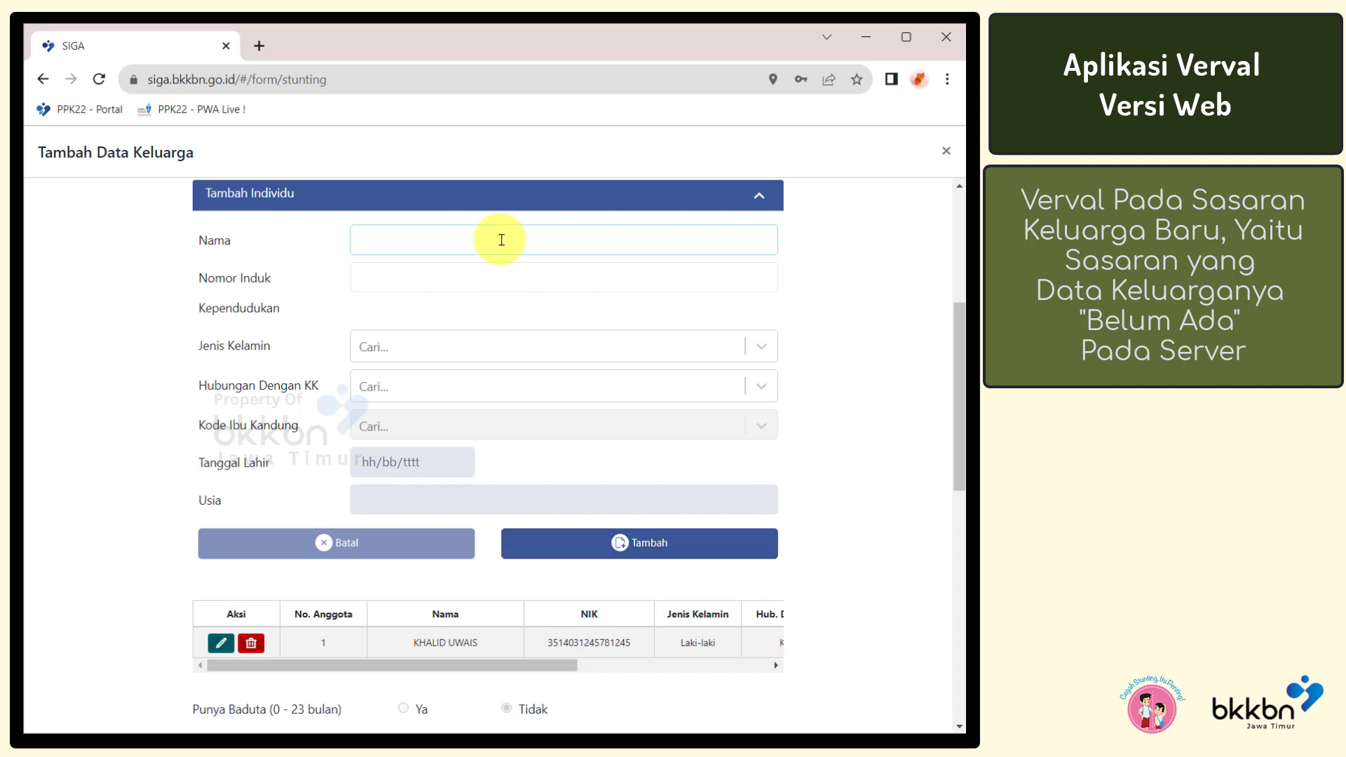
pyautogui.click(511, 246)
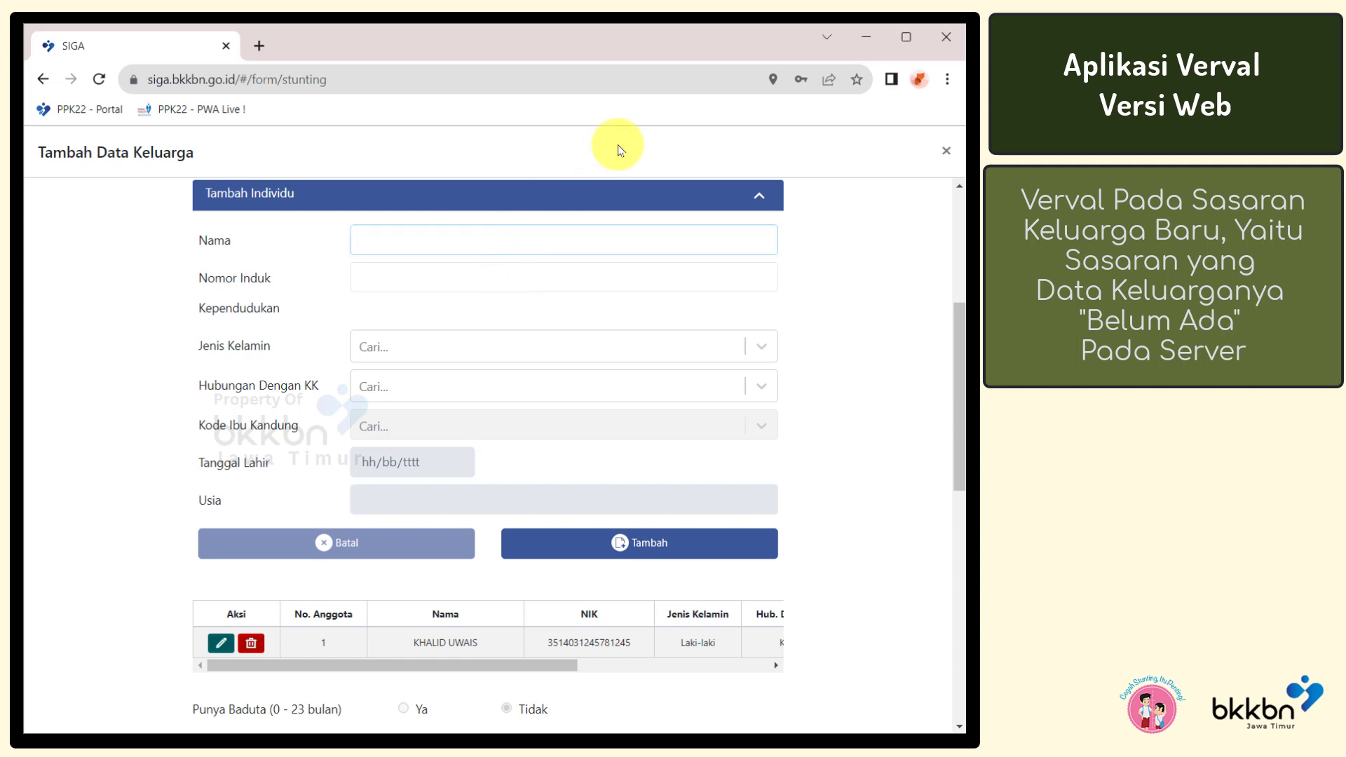
pyautogui.click(548, 270)
pyautogui.click(542, 344)
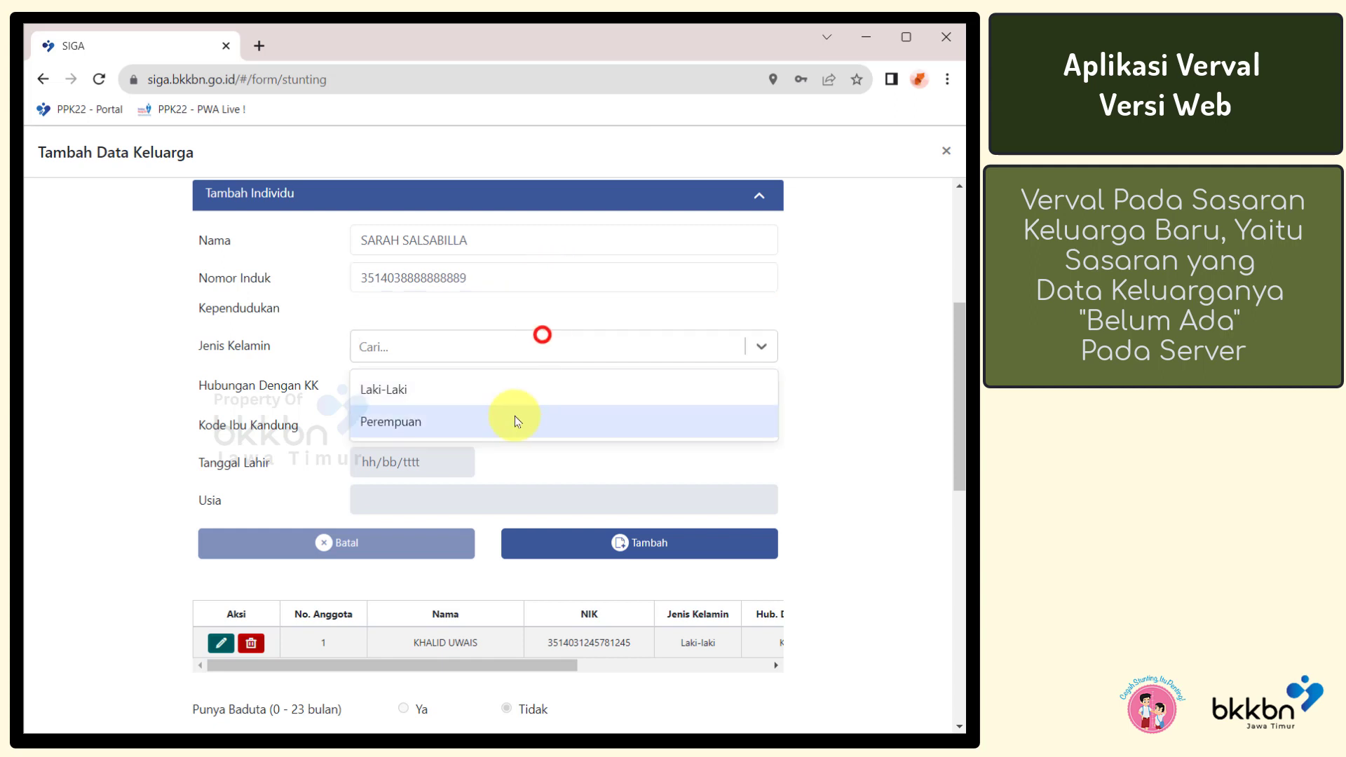
pyautogui.click(515, 417)
pyautogui.click(486, 387)
pyautogui.click(489, 431)
pyautogui.click(368, 462)
pyautogui.write('25051981')
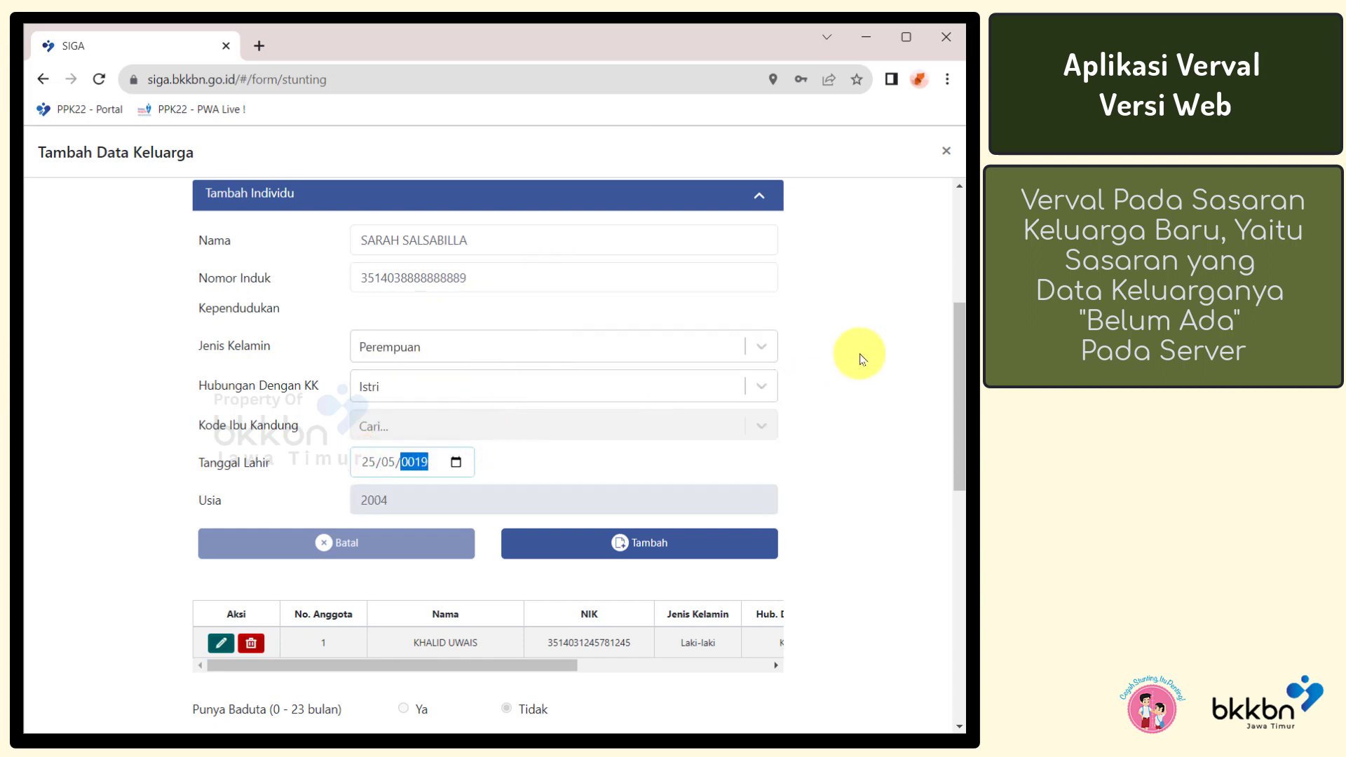
pyautogui.click(672, 541)
# Begin entering the third member's name and NIK
pyautogui.click(535, 240)
pyautogui.write('35140')
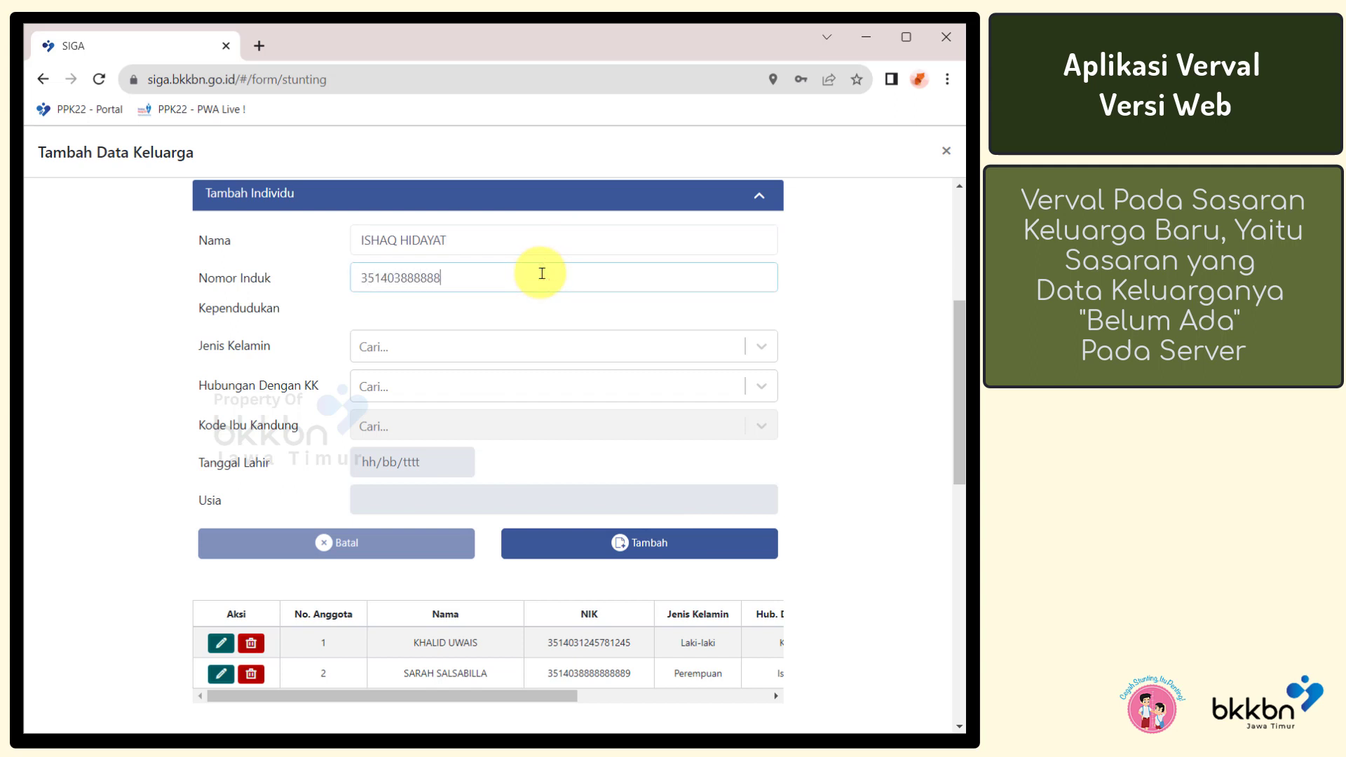
# Add member 3 as a Laki-Laki Anak with mother code 2 and a birth date
pyautogui.click(526, 347)
pyautogui.click(519, 385)
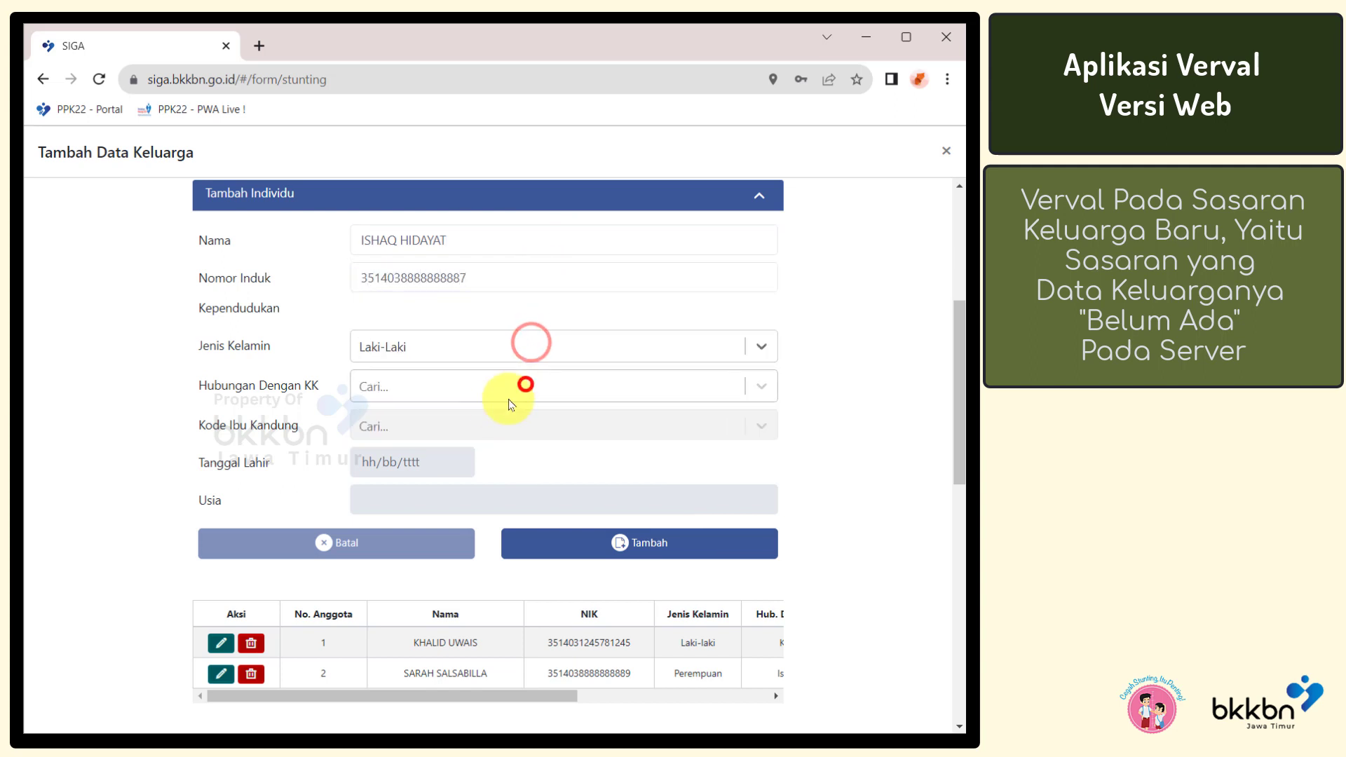
pyautogui.click(489, 388)
pyautogui.click(455, 427)
pyautogui.click(526, 499)
pyautogui.click(369, 465)
pyautogui.write('218')
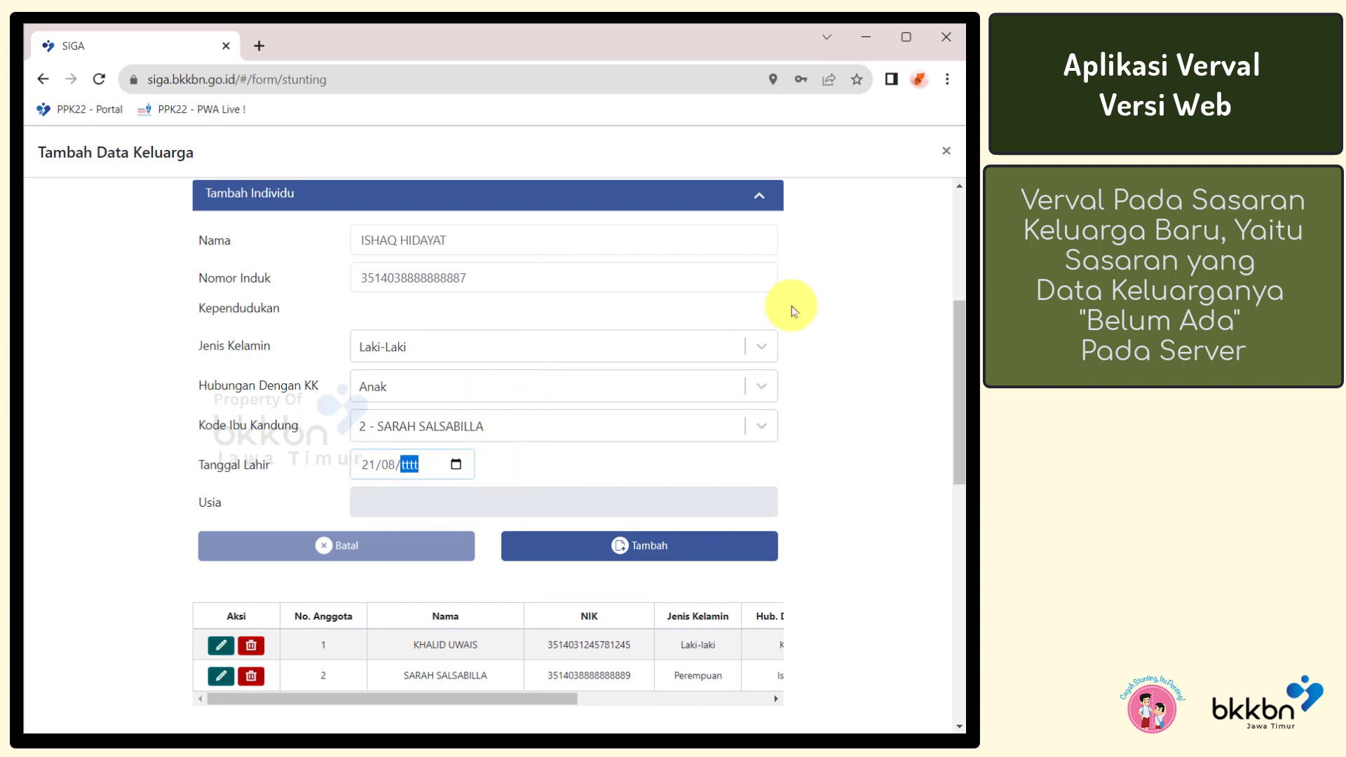
pyautogui.write('2019')
pyautogui.click(705, 545)
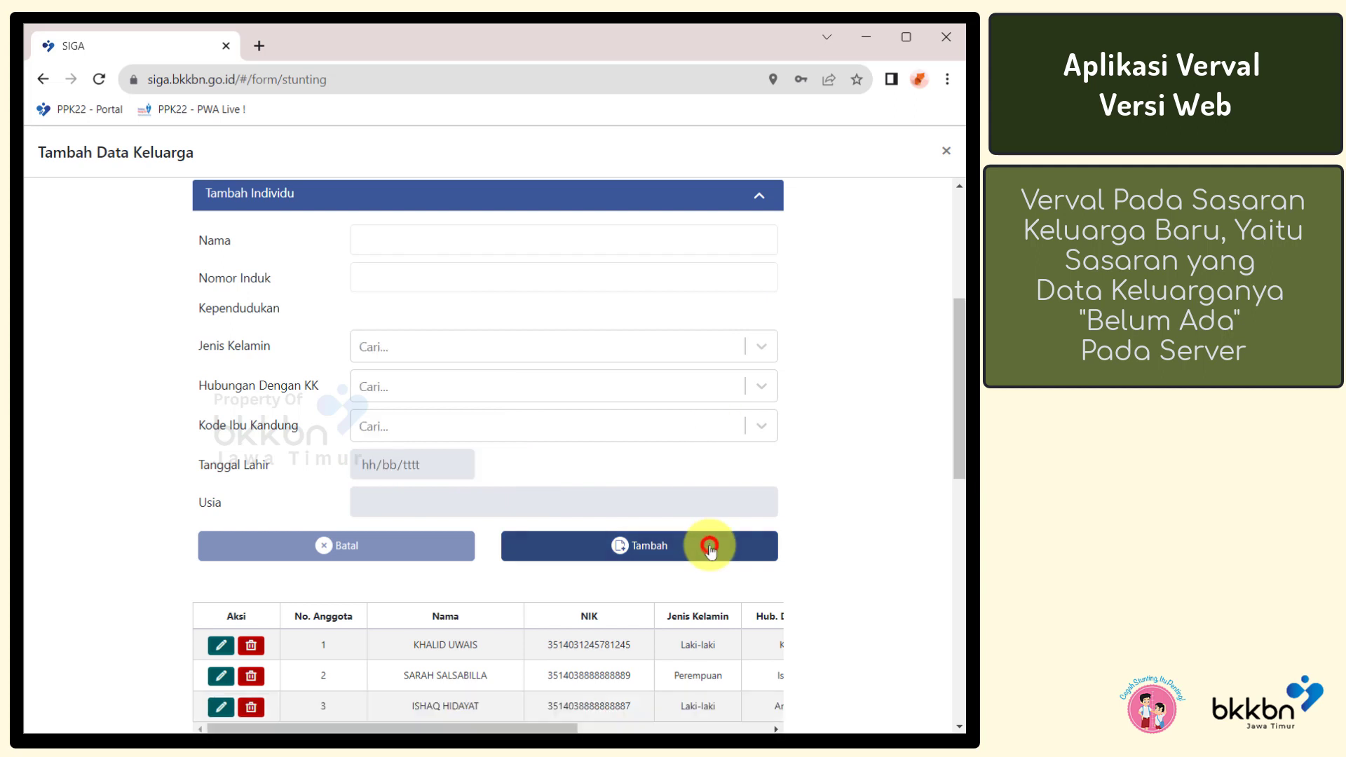
# Add member 4 with NIK, Perempuan, Anak, mother code 2, born 23/03/2020
pyautogui.click(595, 235)
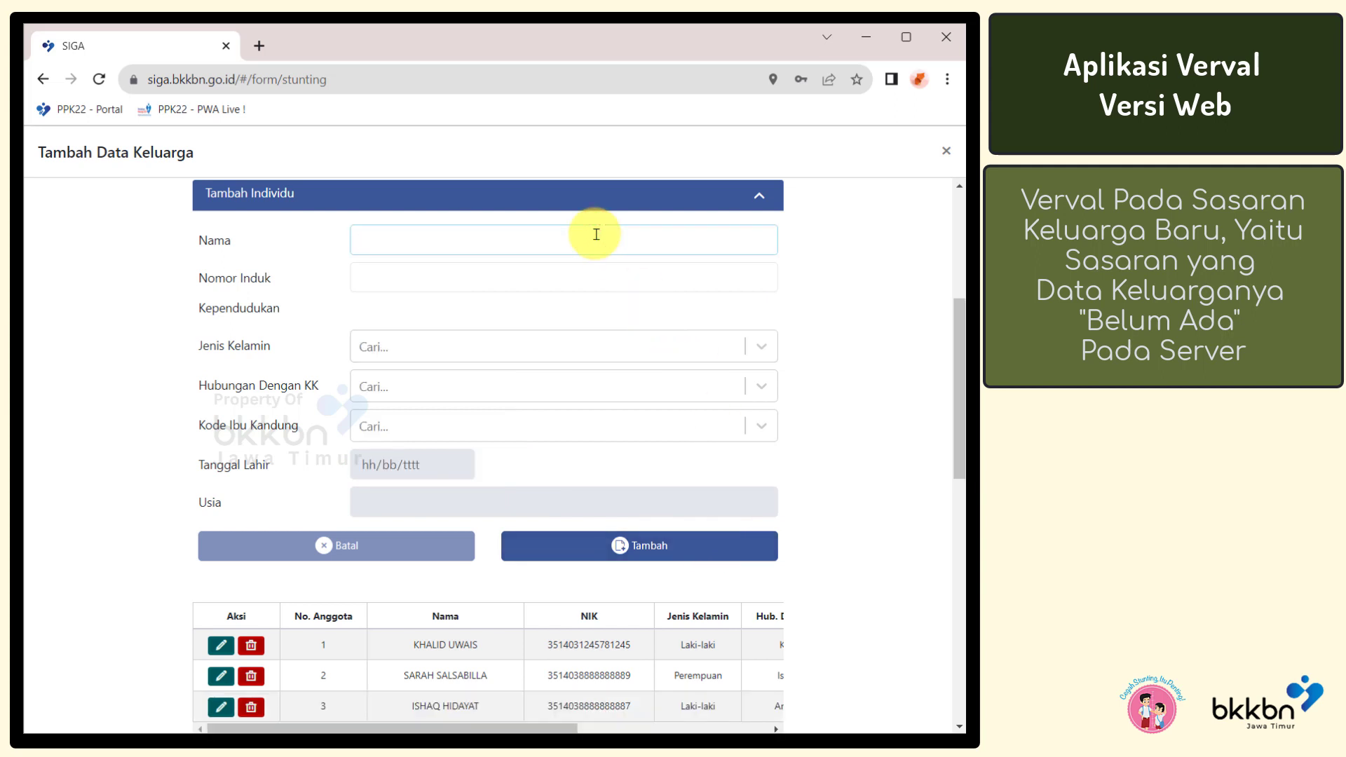
pyautogui.click(607, 272)
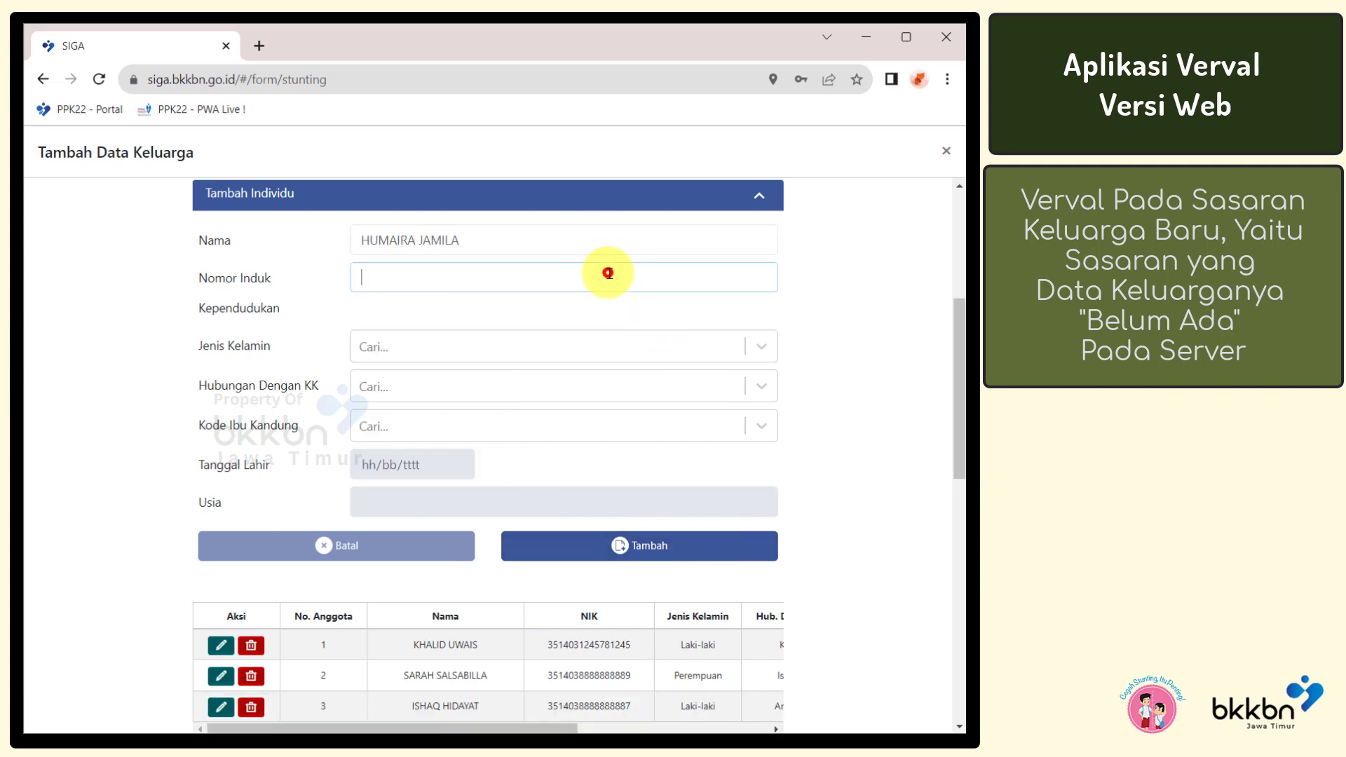
pyautogui.click(571, 348)
pyautogui.click(565, 420)
pyautogui.click(554, 387)
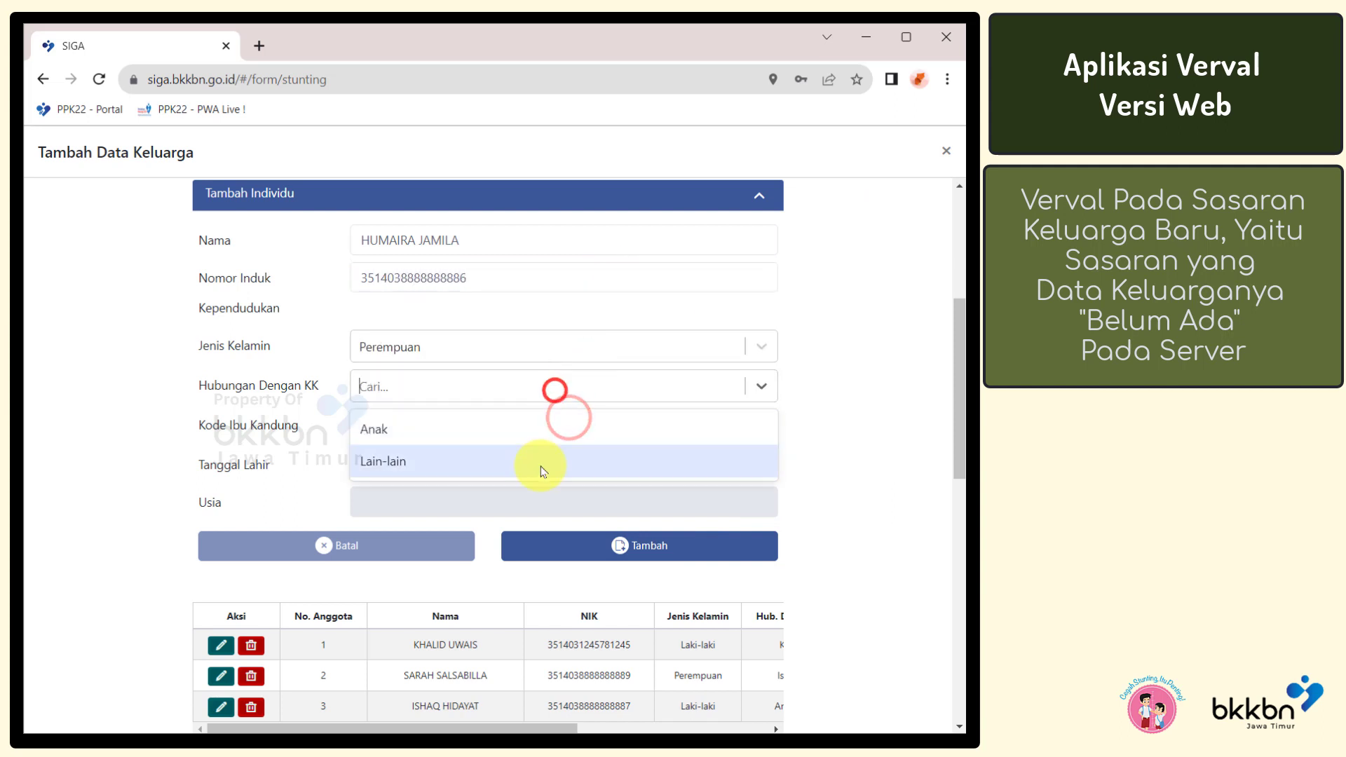
pyautogui.click(538, 429)
pyautogui.click(524, 429)
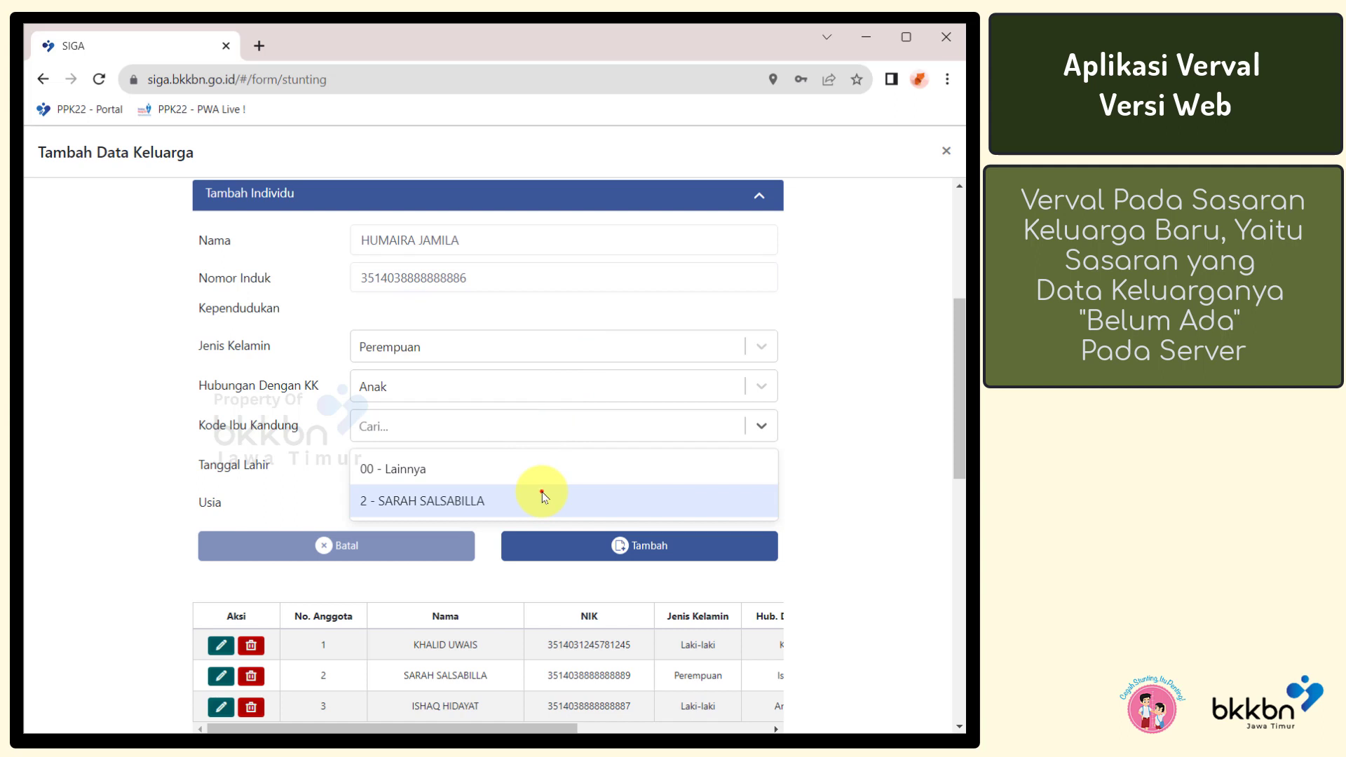
pyautogui.click(542, 497)
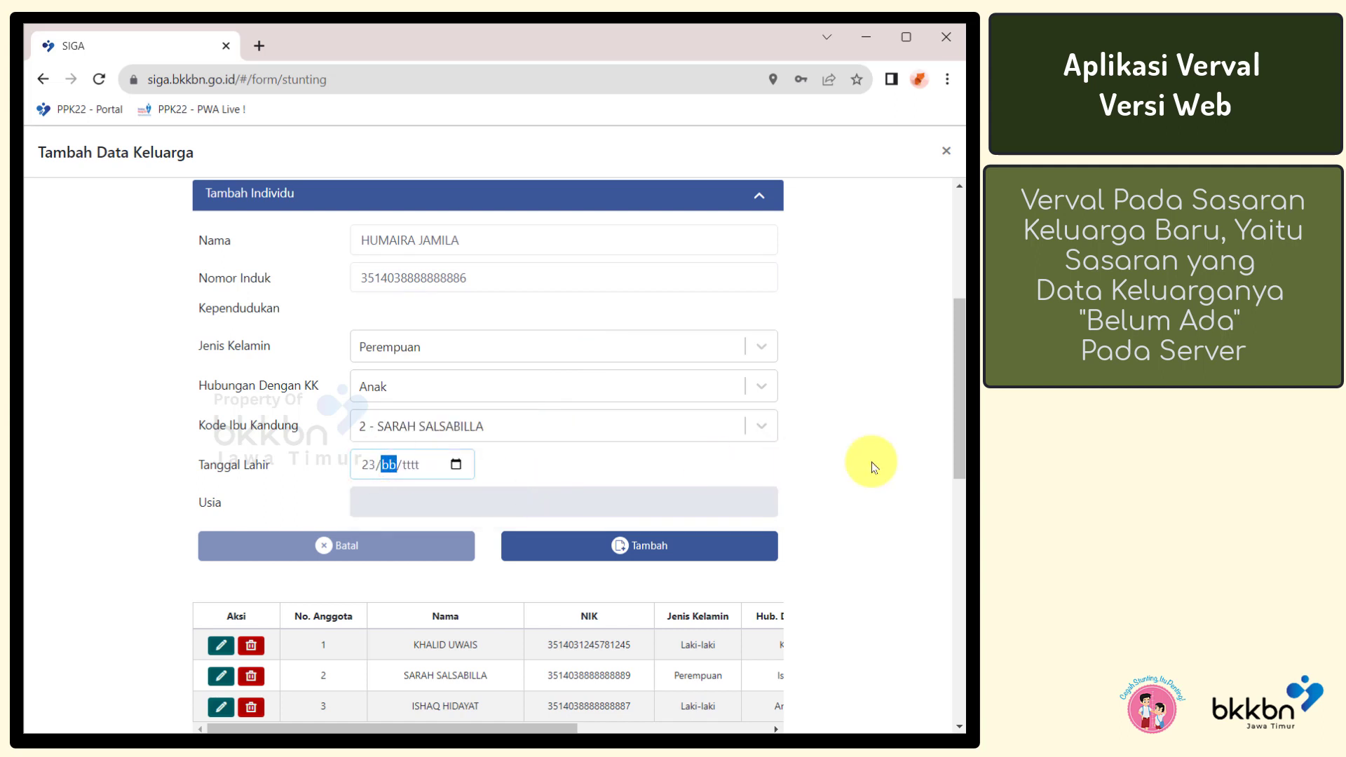
pyautogui.write('2020')
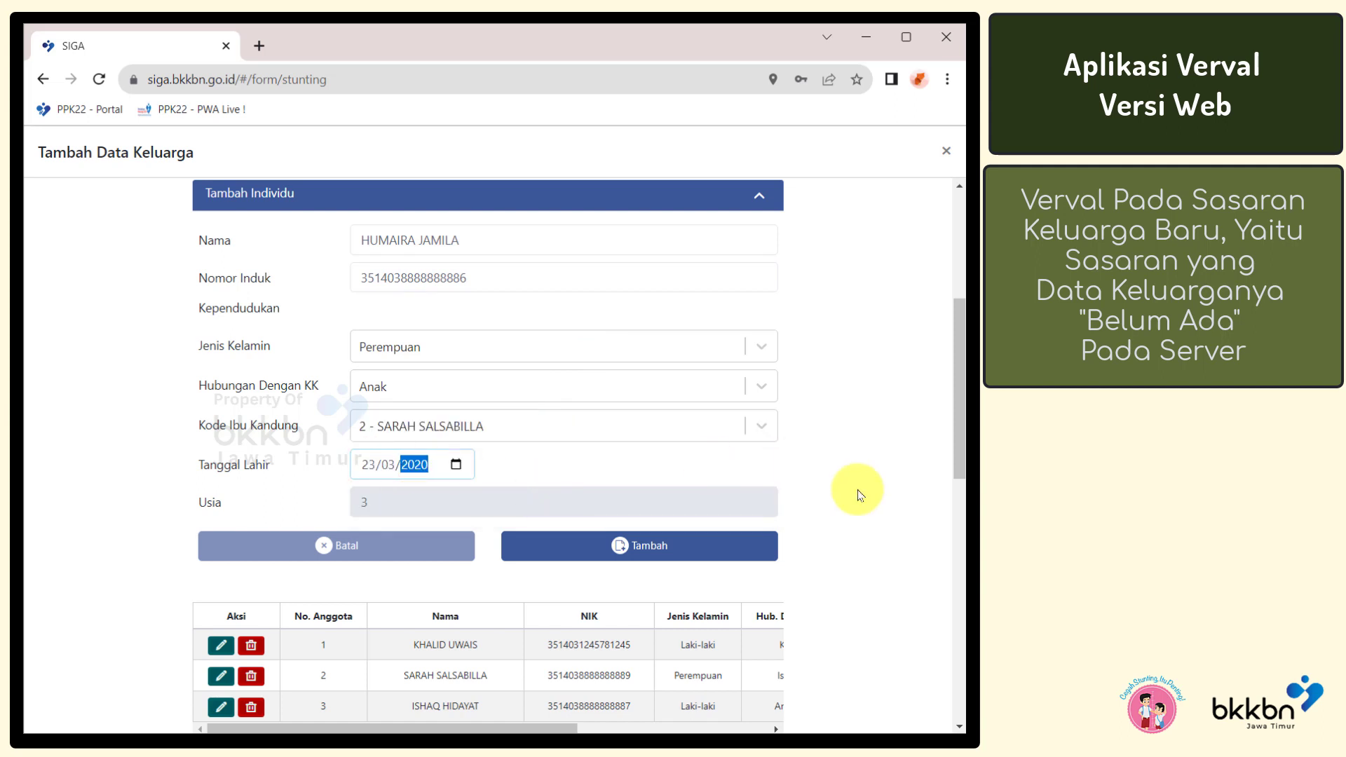
pyautogui.click(751, 549)
# Set Status Hamil Ya, bottled drinking water, own septic-tank toilet, and Terlalu Banyak Ya
pyautogui.moveTo(958, 375); pyautogui.dragTo(965, 571)
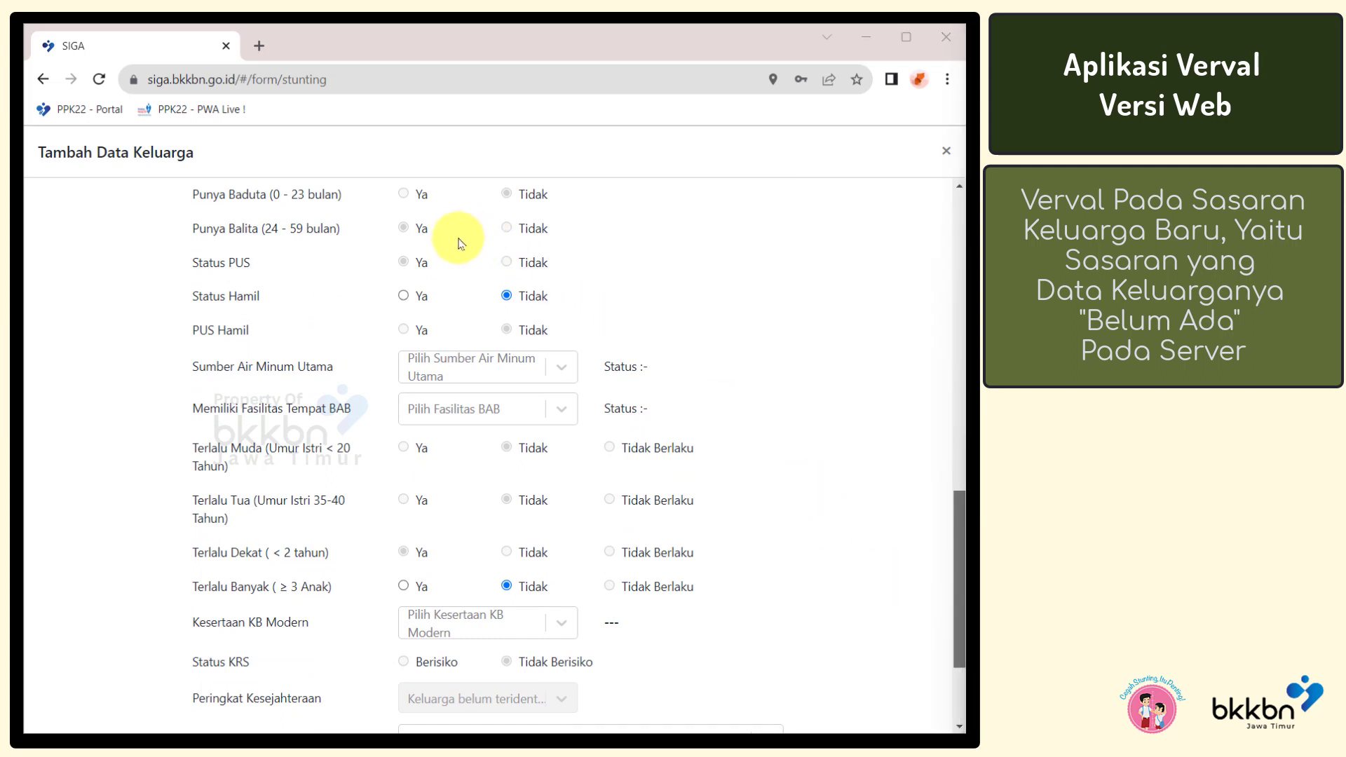
pyautogui.click(404, 300)
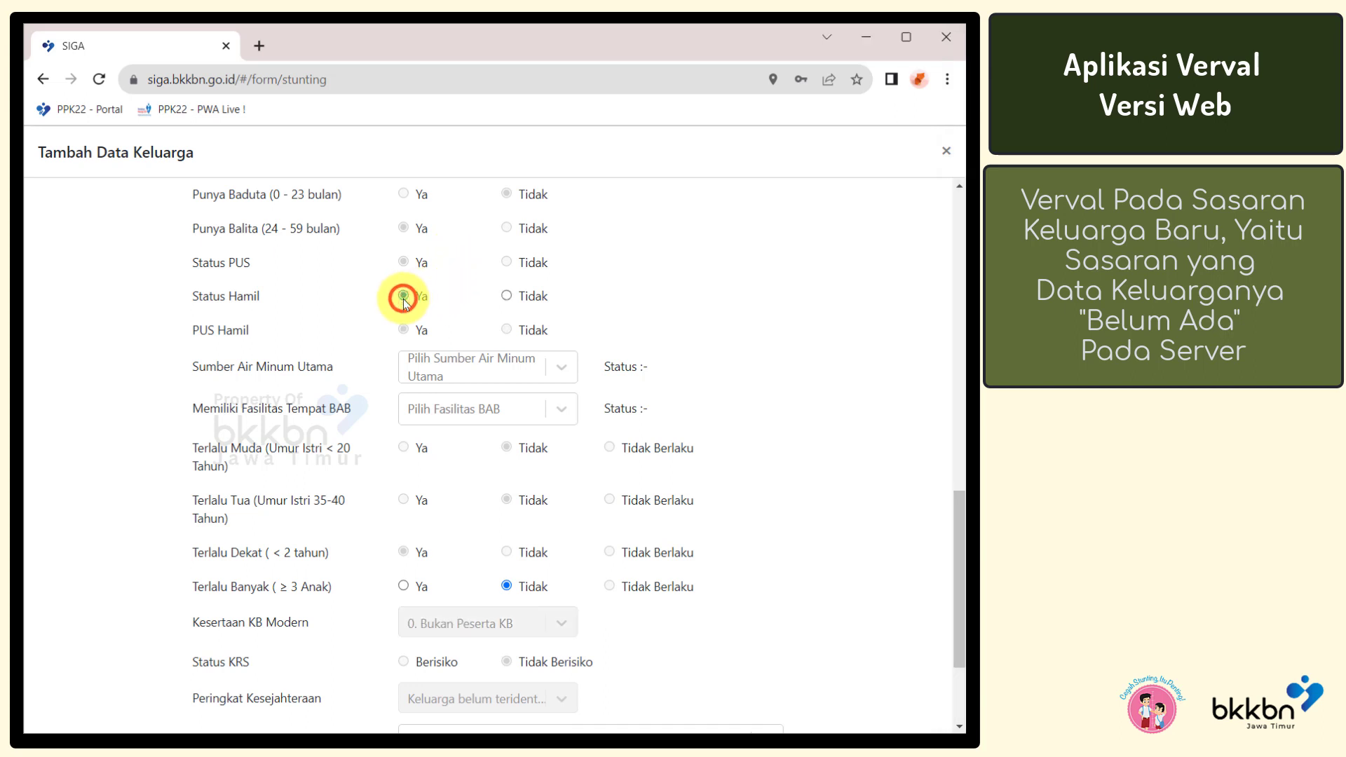
pyautogui.click(560, 370)
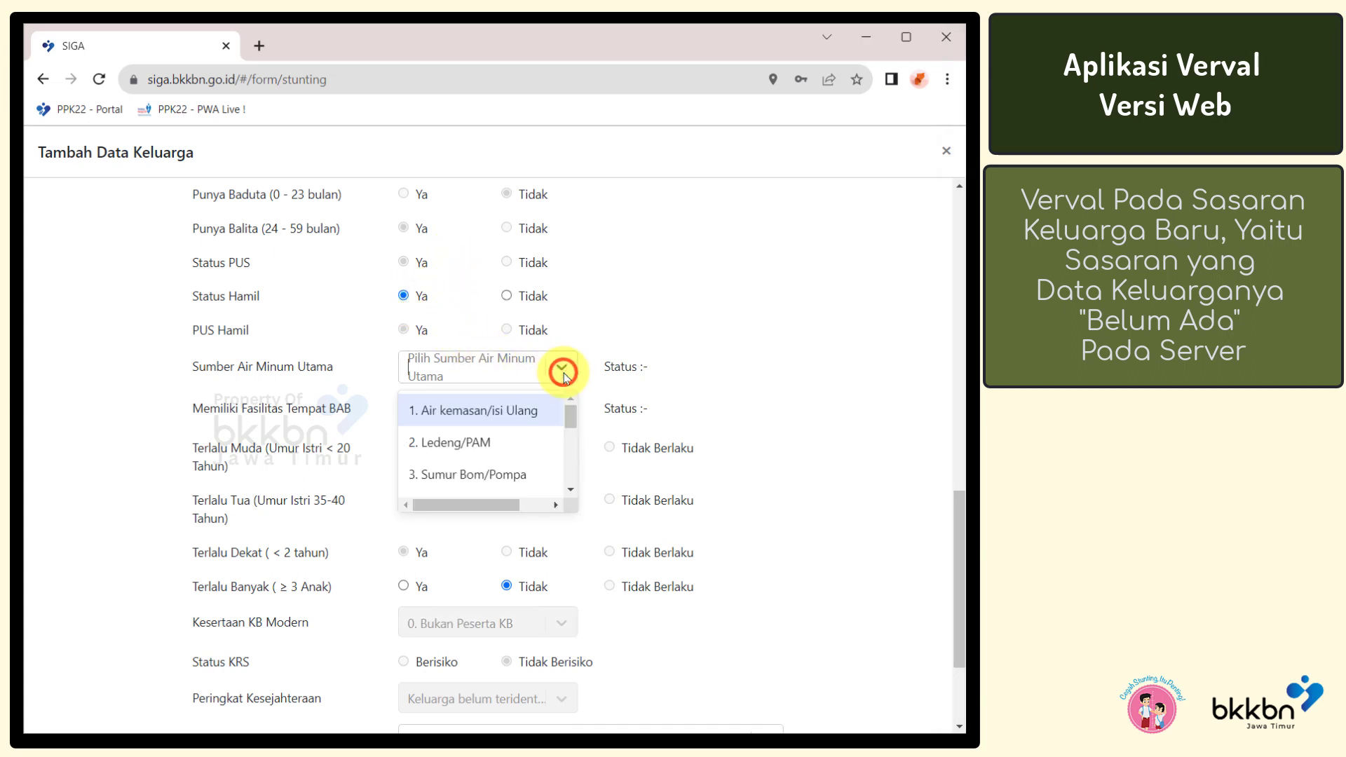
pyautogui.click(539, 411)
pyautogui.click(539, 413)
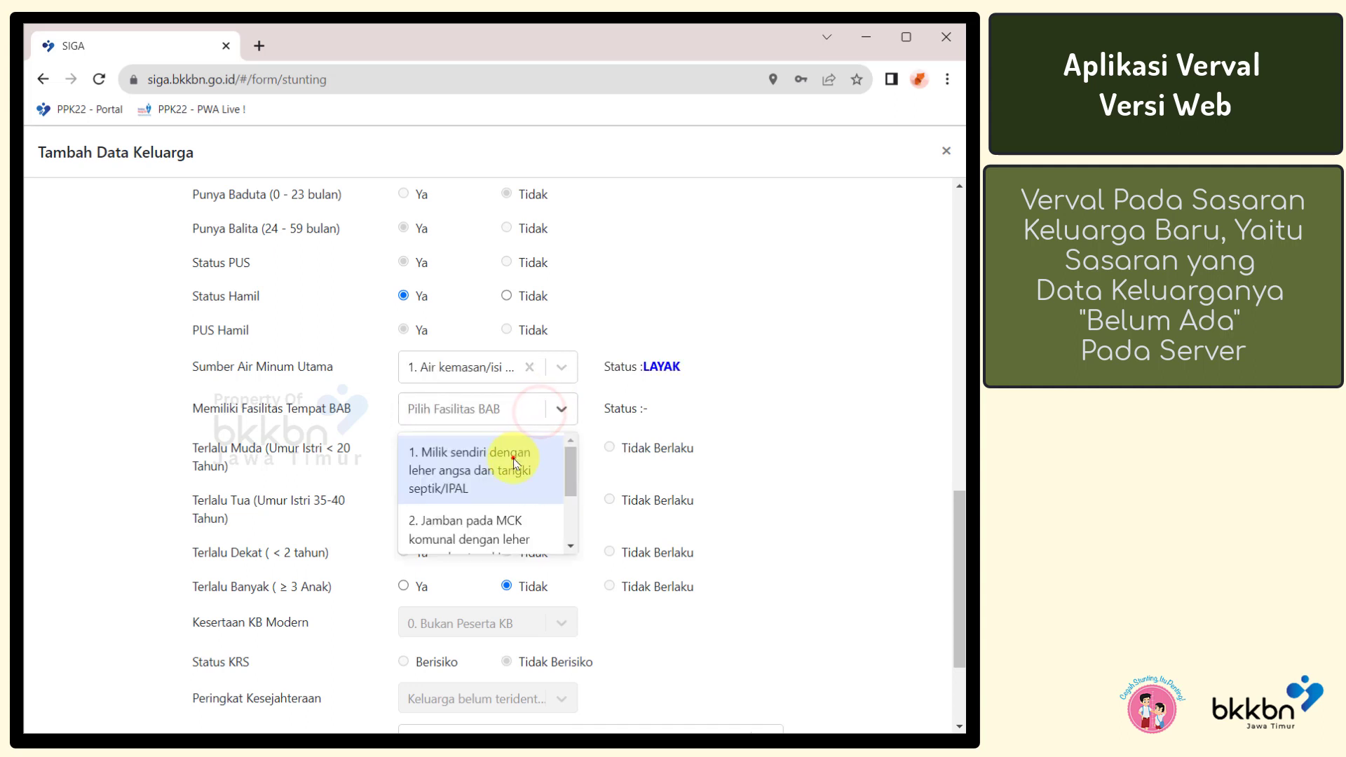
pyautogui.click(507, 461)
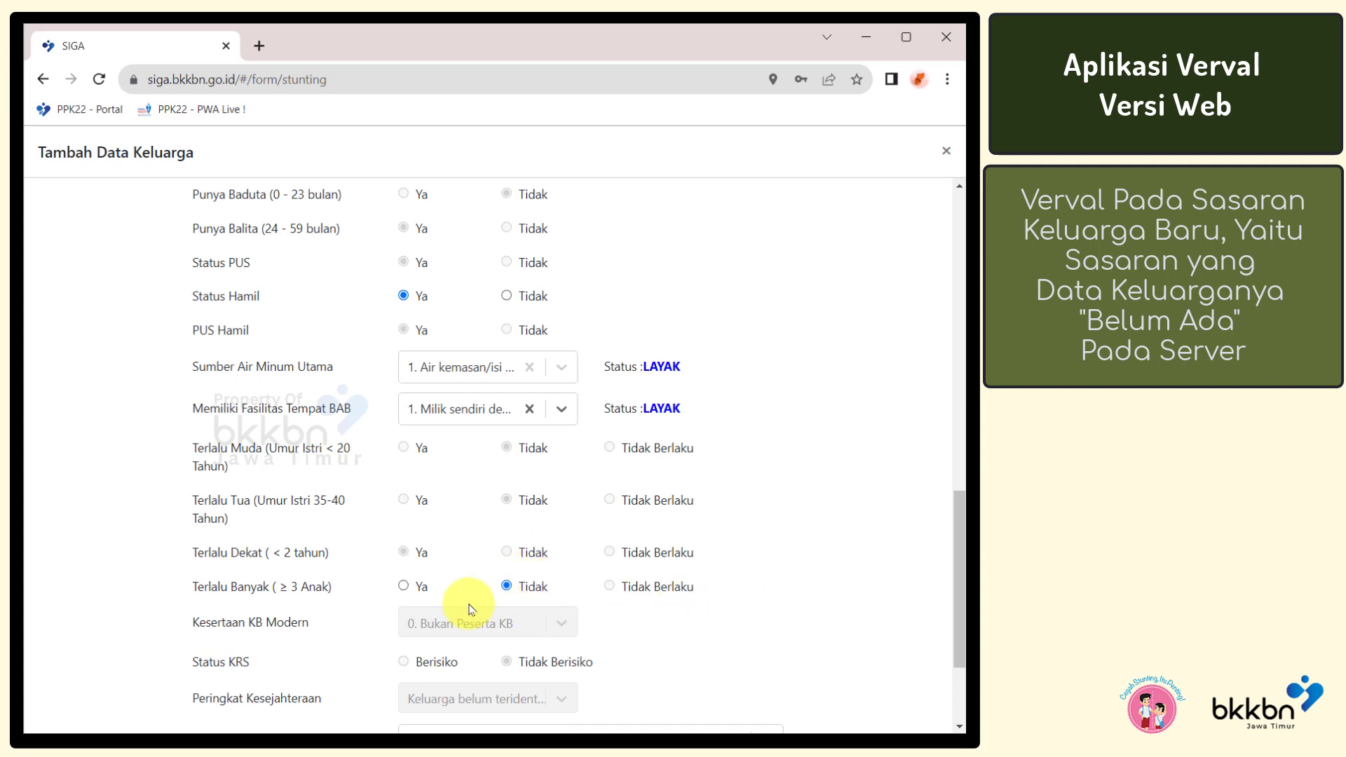
pyautogui.click(403, 588)
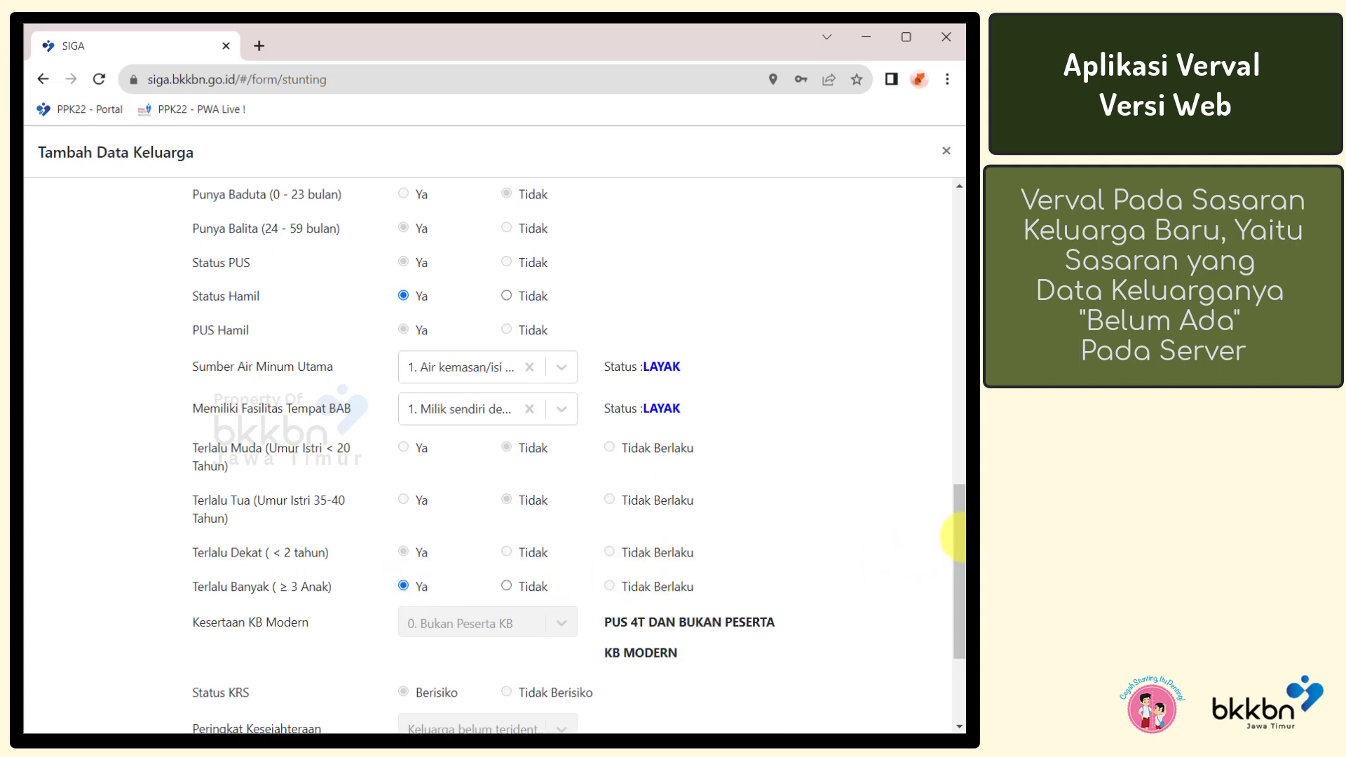
pyautogui.moveTo(959, 539); pyautogui.dragTo(959, 622)
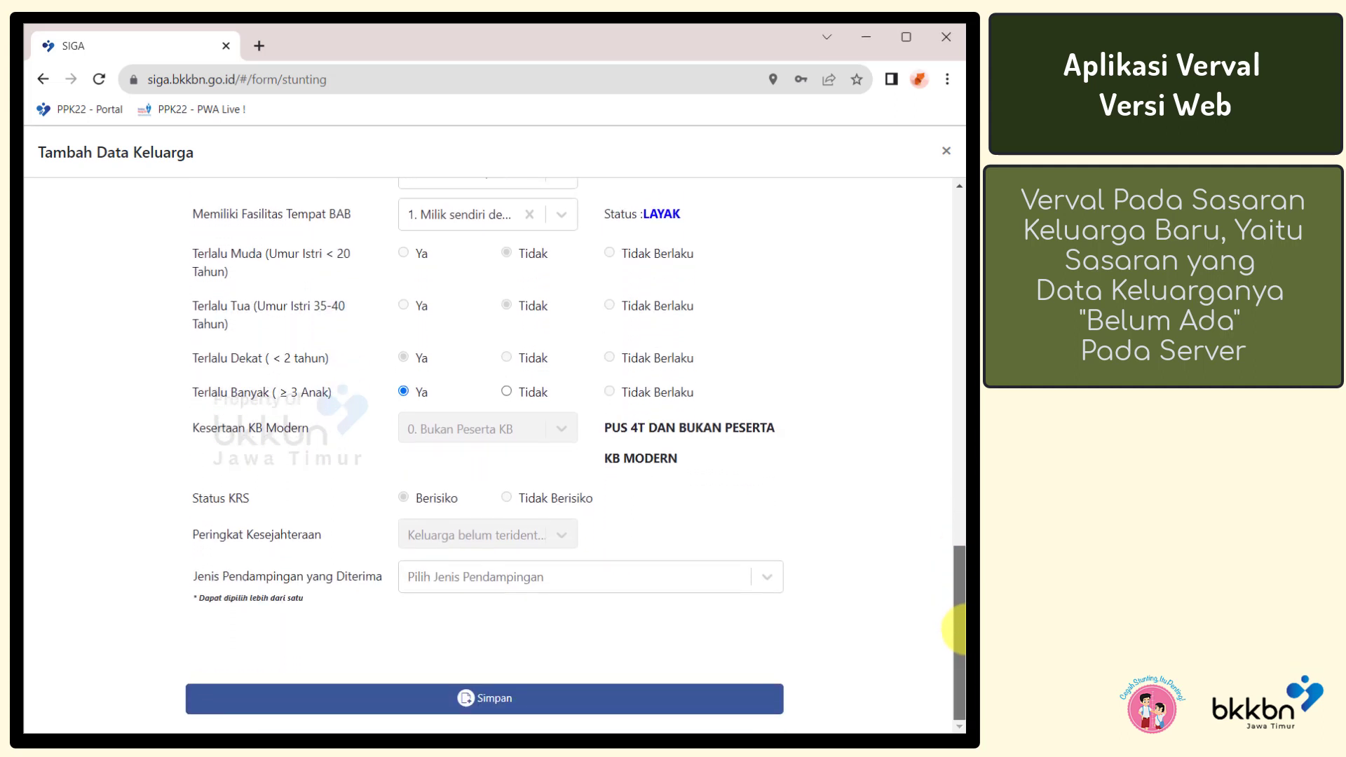
# Set Jenis Pendampingan to 8. Tidak ada
pyautogui.click(766, 581)
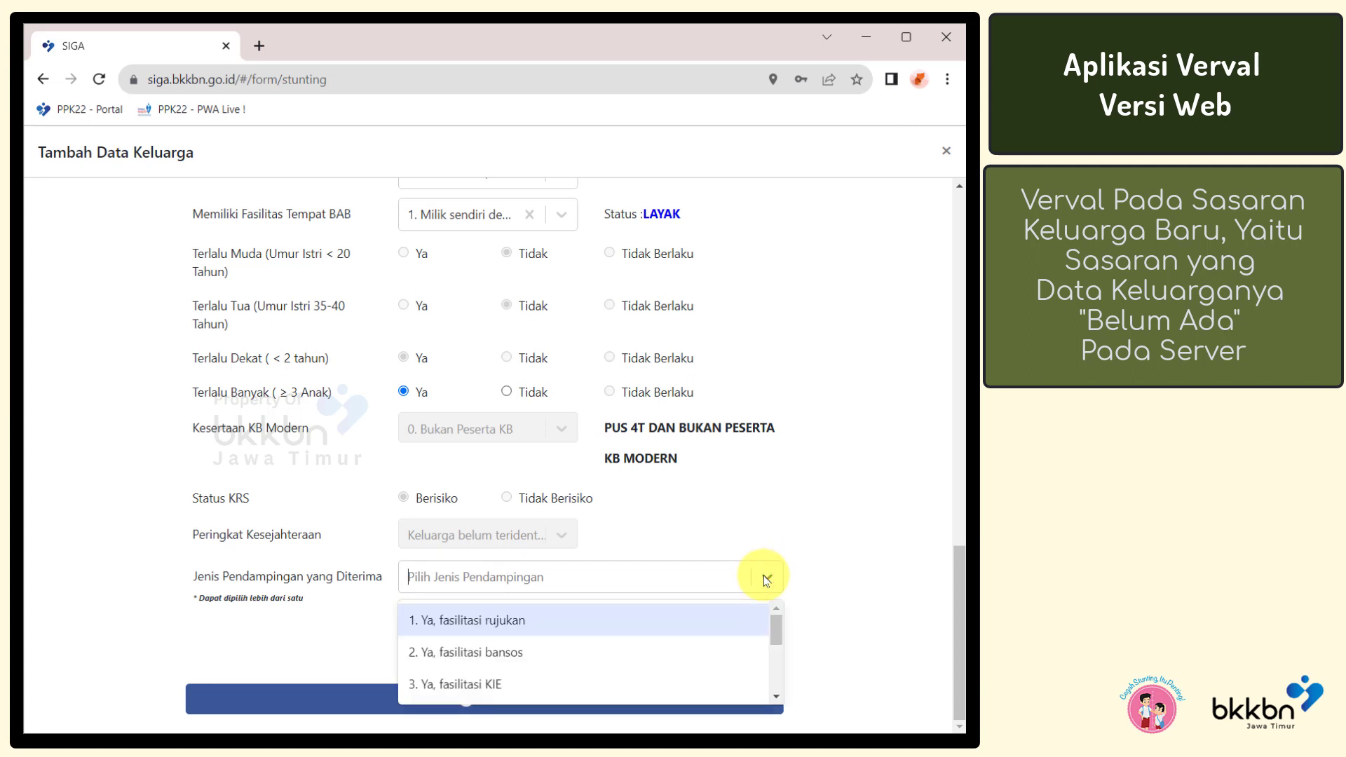
pyautogui.moveTo(776, 626); pyautogui.dragTo(776, 674)
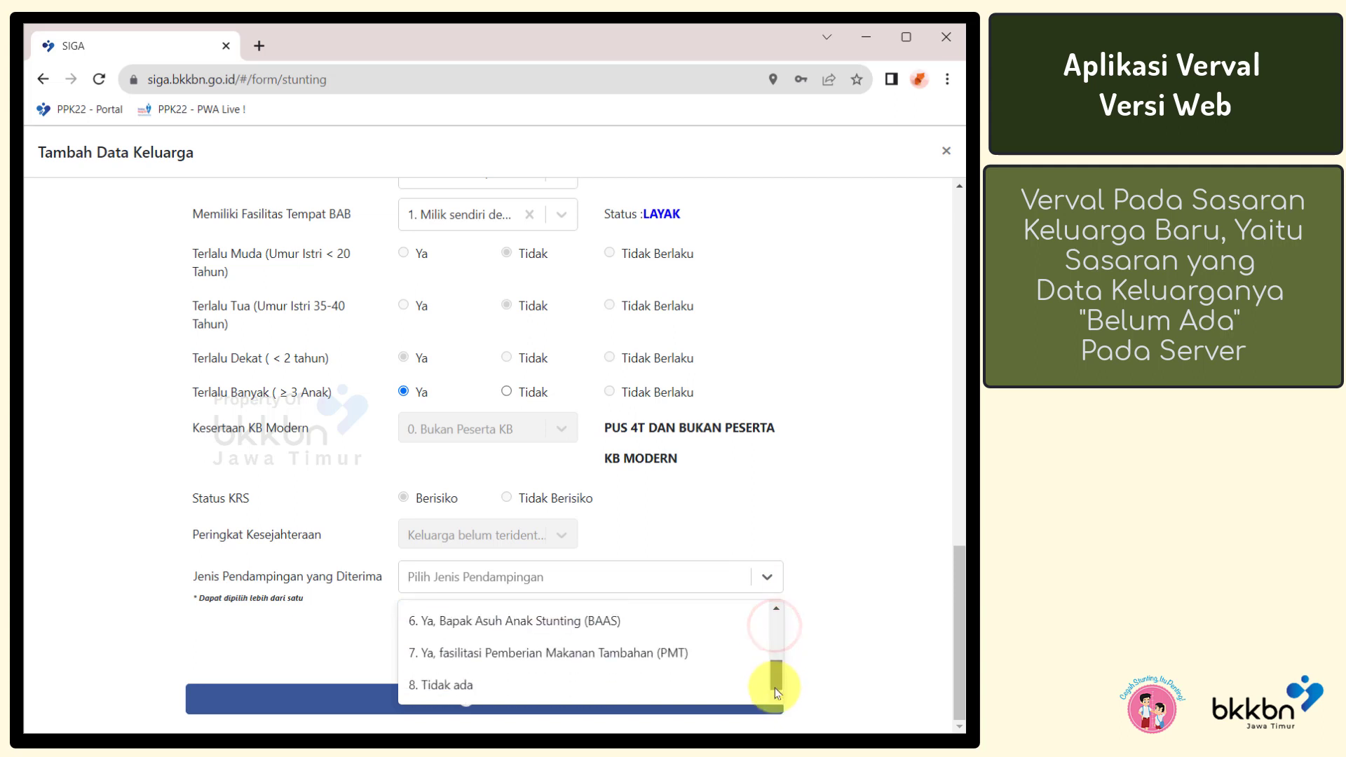
pyautogui.click(553, 689)
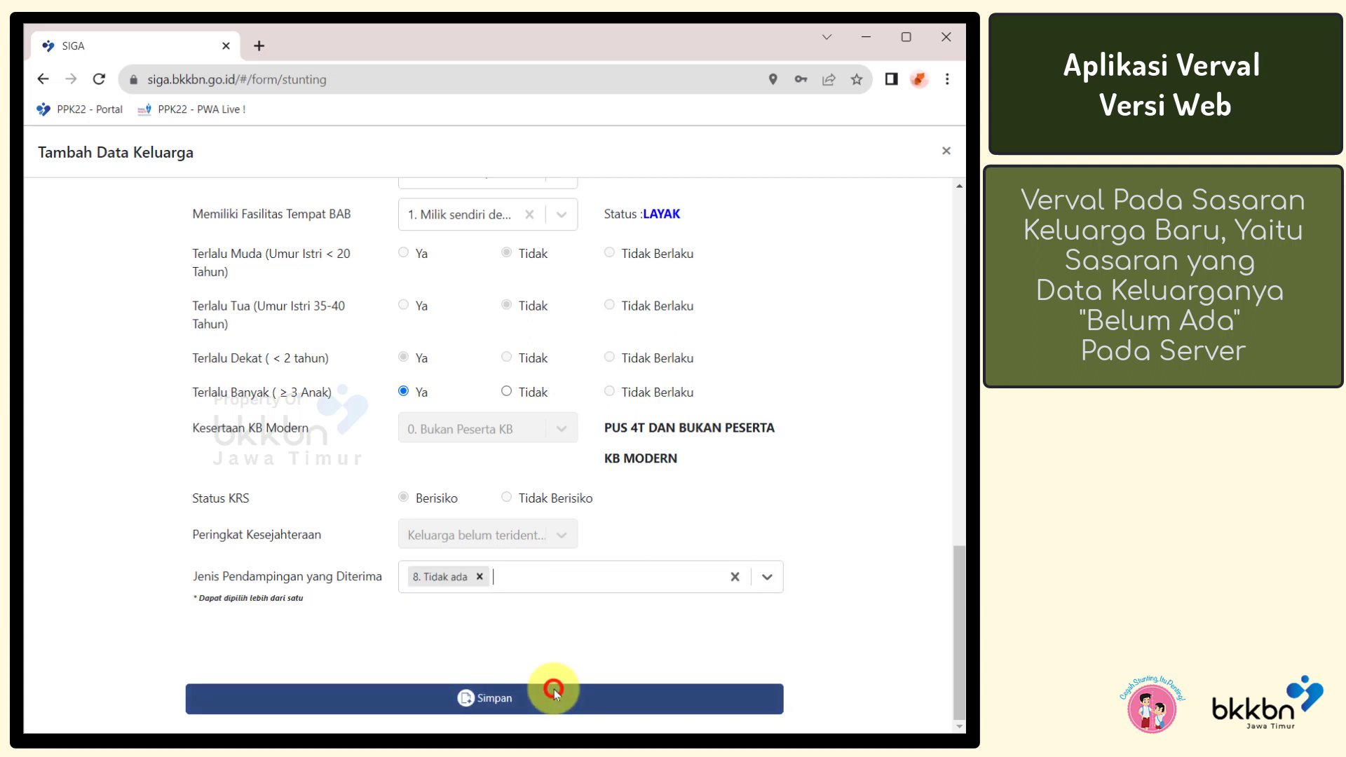
# Save the new family, confirm with Yes!, and dismiss the success message
pyautogui.click(654, 709)
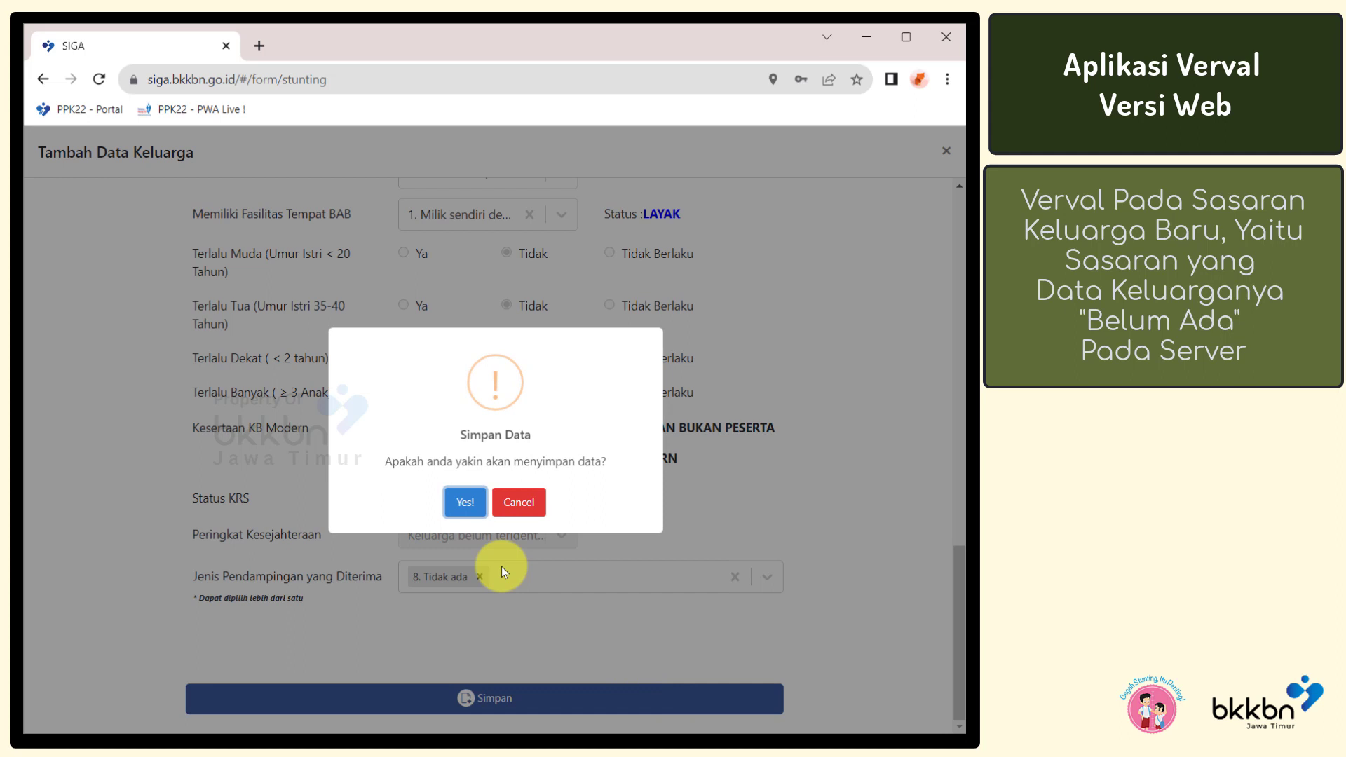
pyautogui.click(468, 497)
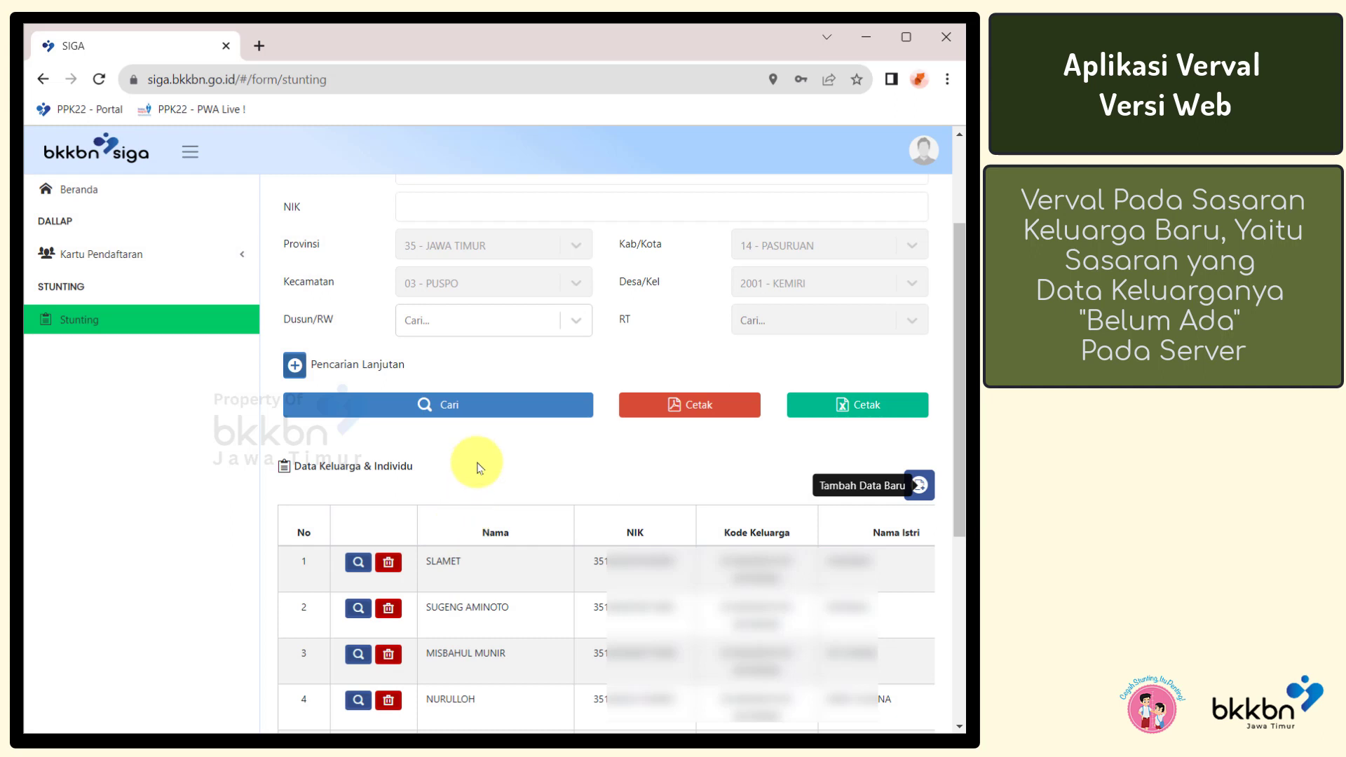
pyautogui.click(479, 468)
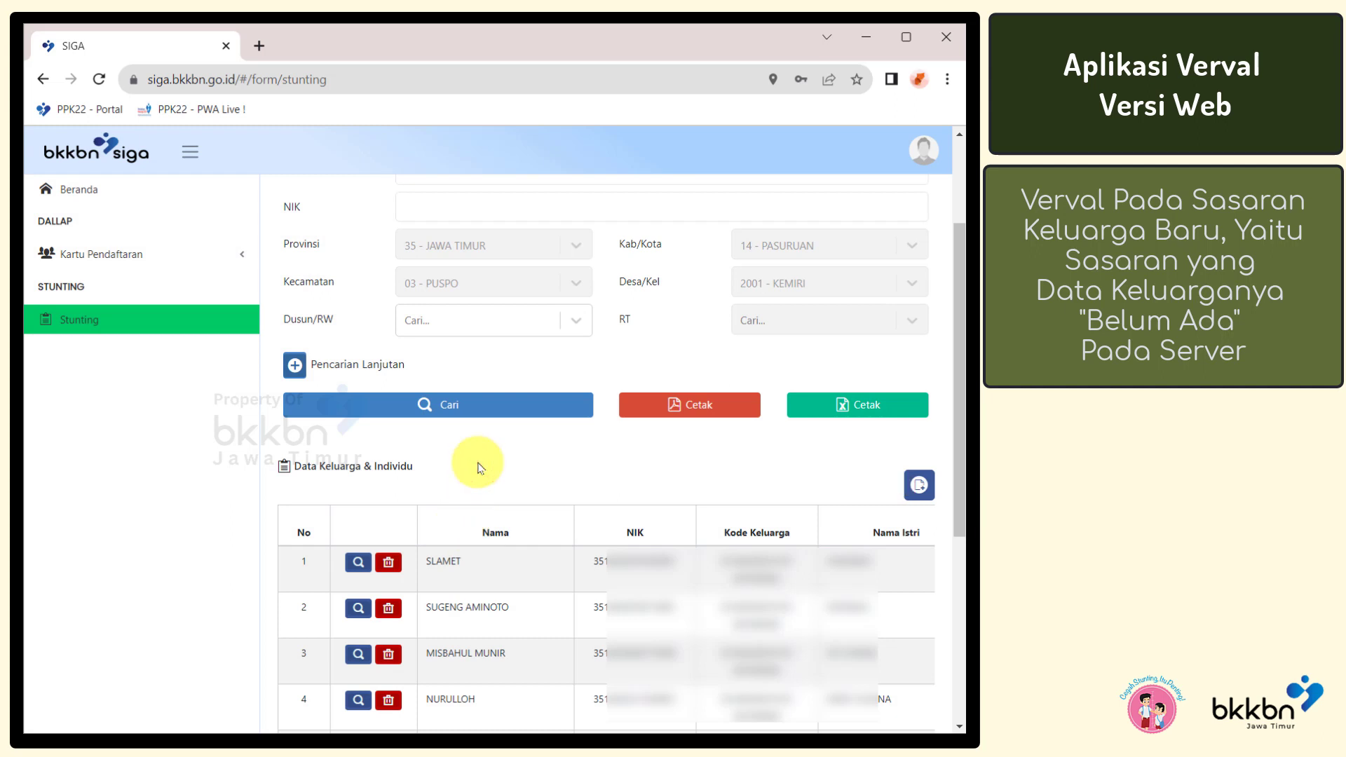